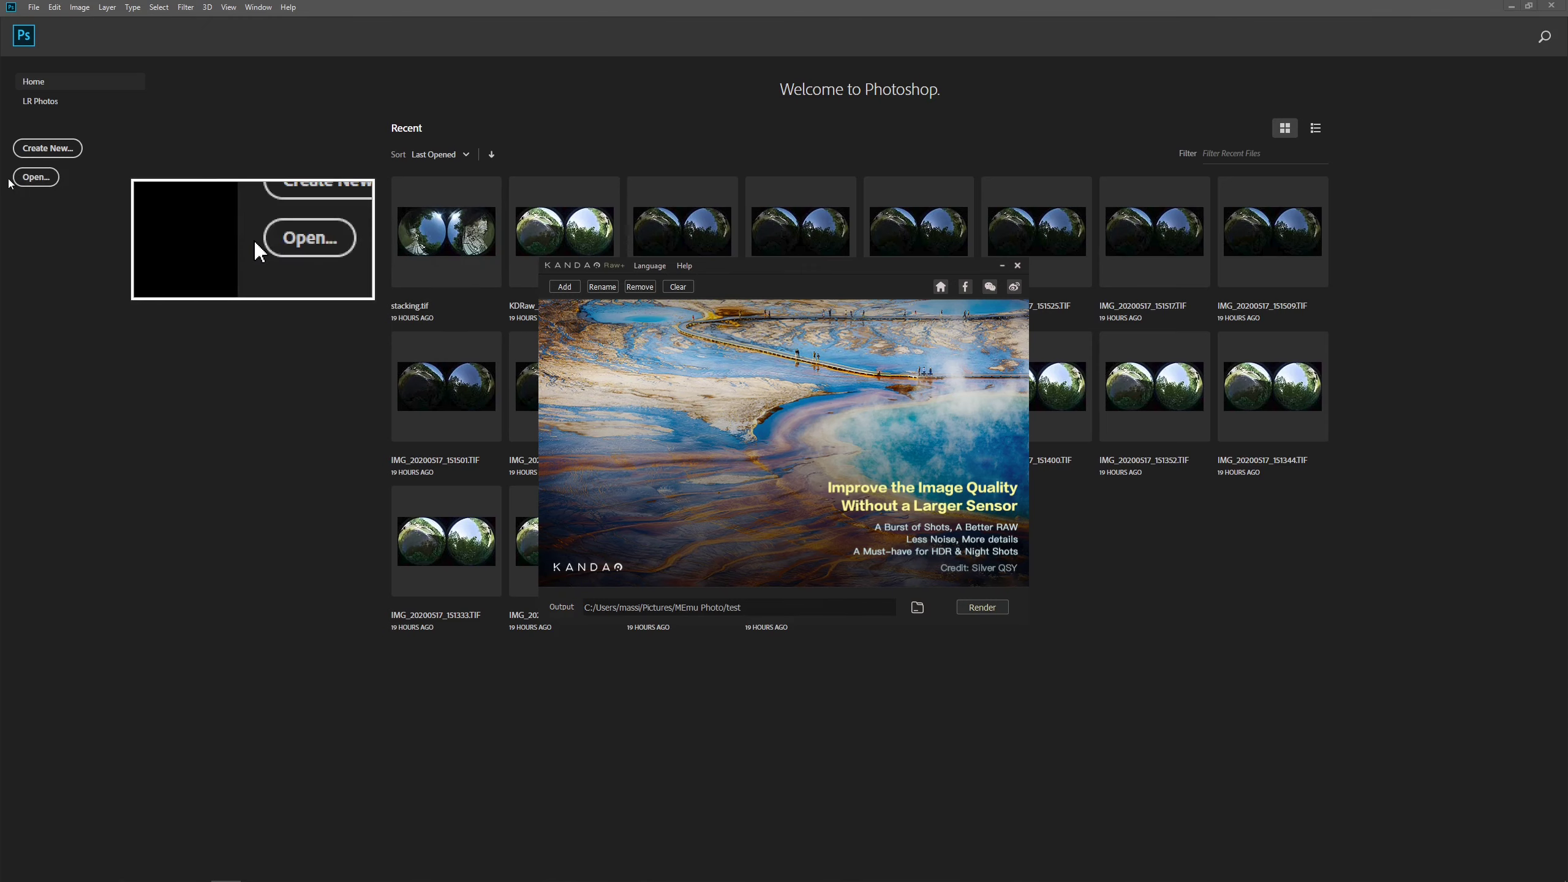
Bring Photoshop forward and open the four test-folder DNG shots together in Camera Raw.
{"action": "left_click", "coordinate": [30, 177]}
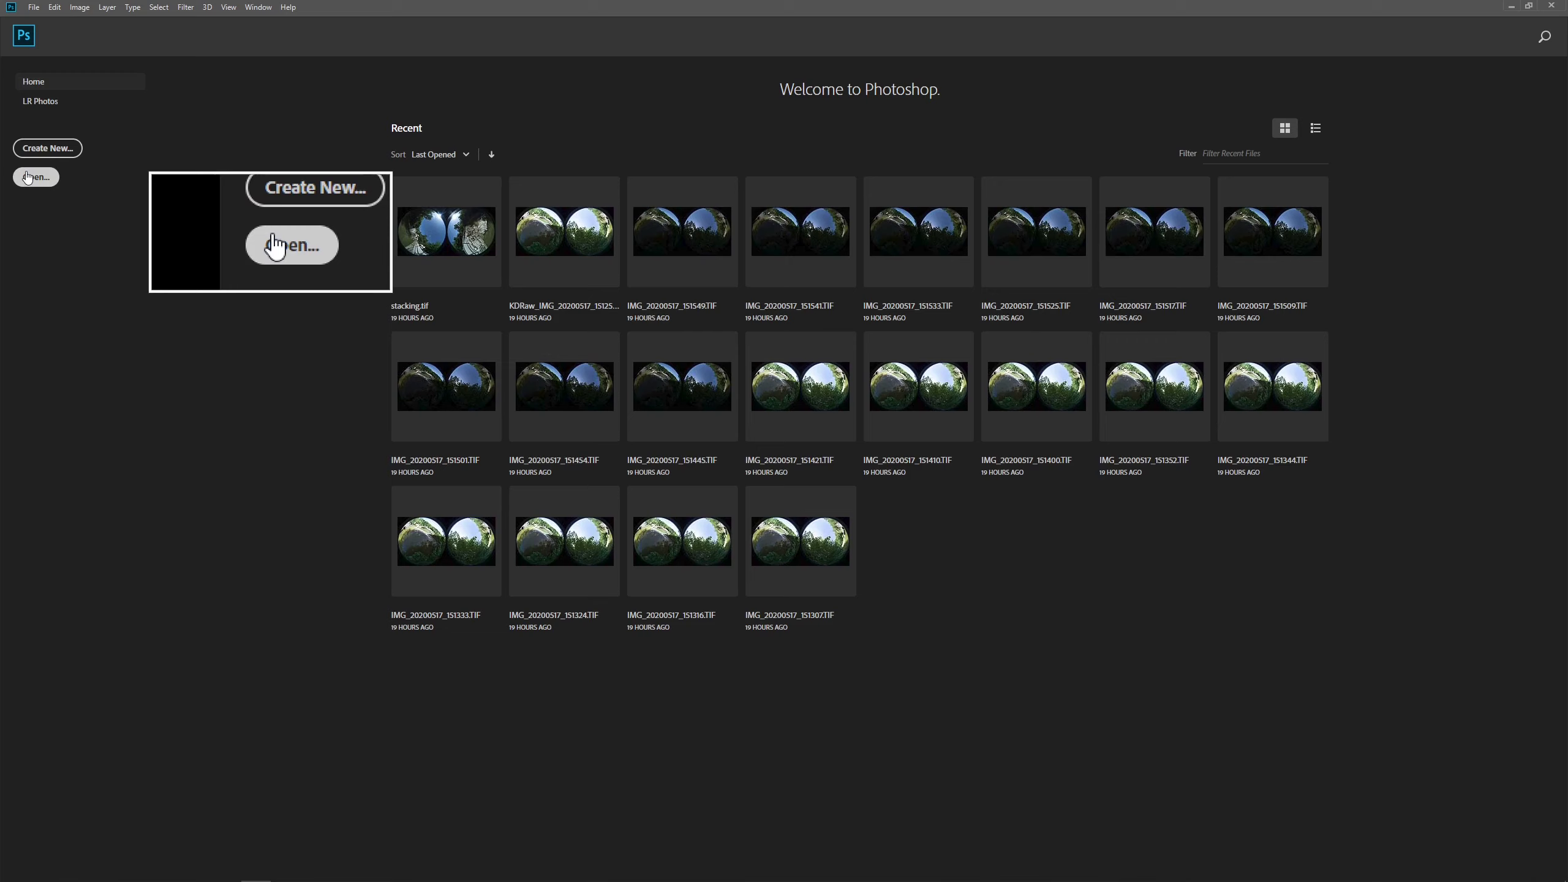
{"action": "left_click", "coordinate": [29, 177]}
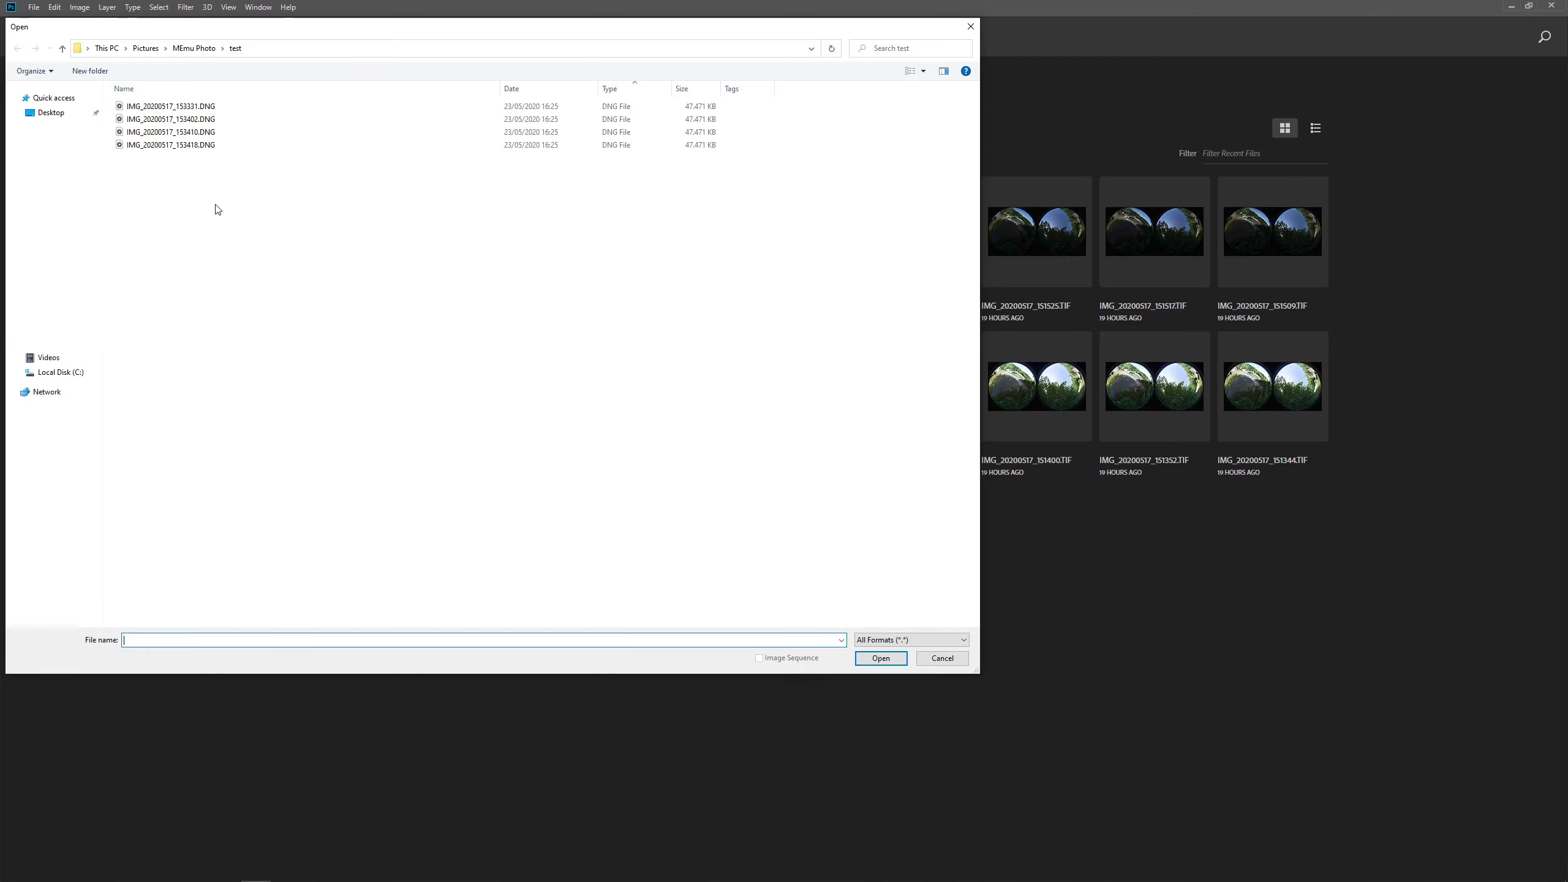
{"action": "left_click", "coordinate": [218, 209]}
{"action": "left_click_drag", "start_coordinate": [216, 208], "coordinate": [142, 105]}
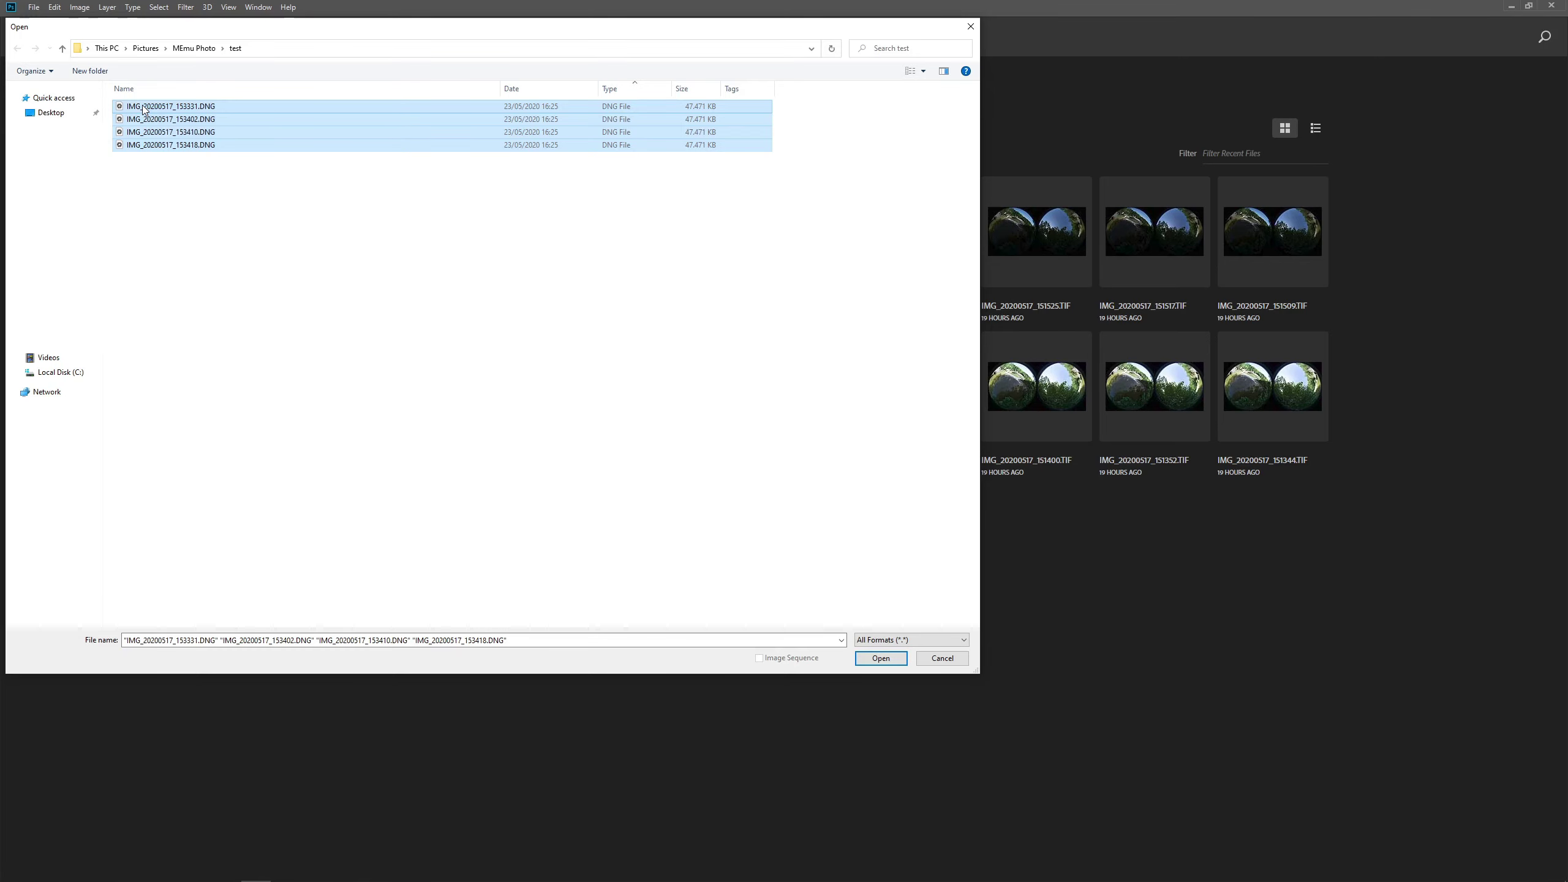
{"action": "key", "text": "Return"}
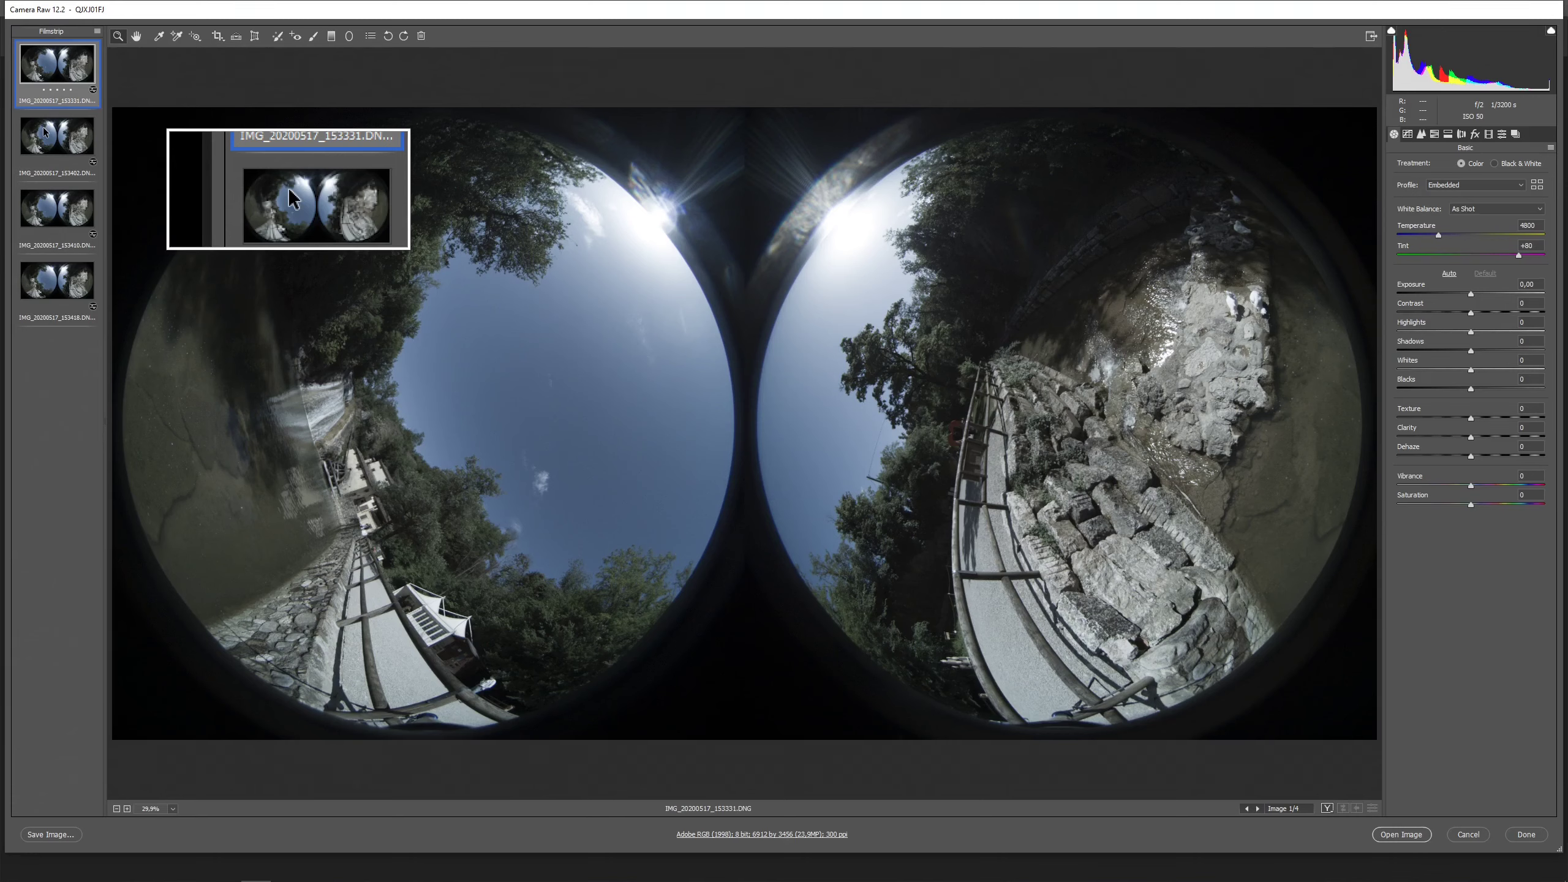
Apply the Mi Sphere/MADV DCP Profile to all four filmstrip images at once.
{"action": "key", "text": "ctrl+a"}
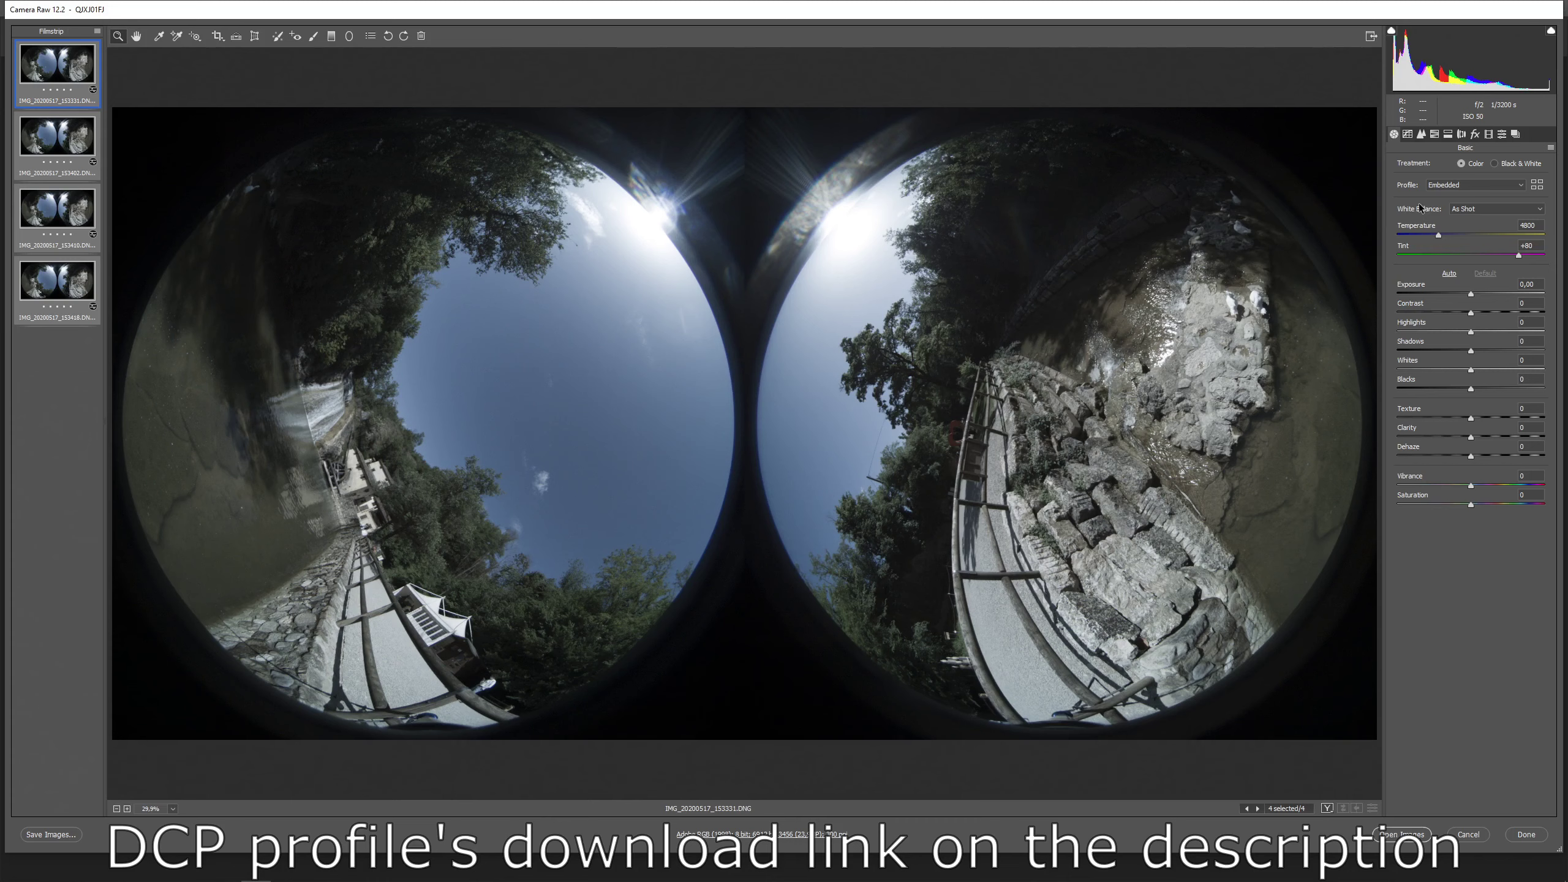
{"action": "left_click", "coordinate": [1537, 185]}
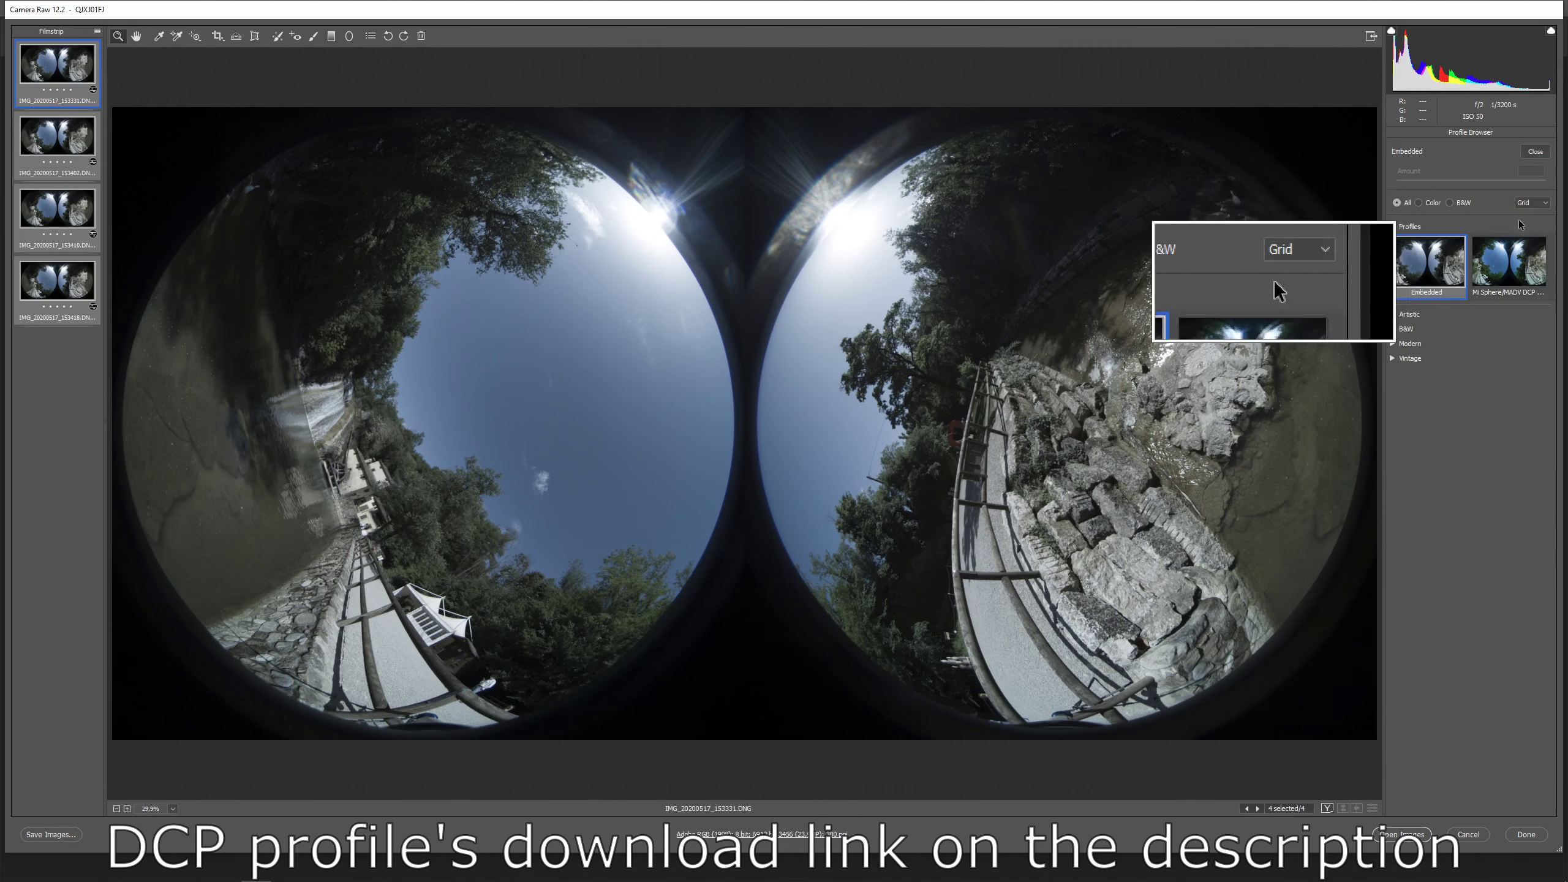
{"action": "left_click", "coordinate": [1502, 274]}
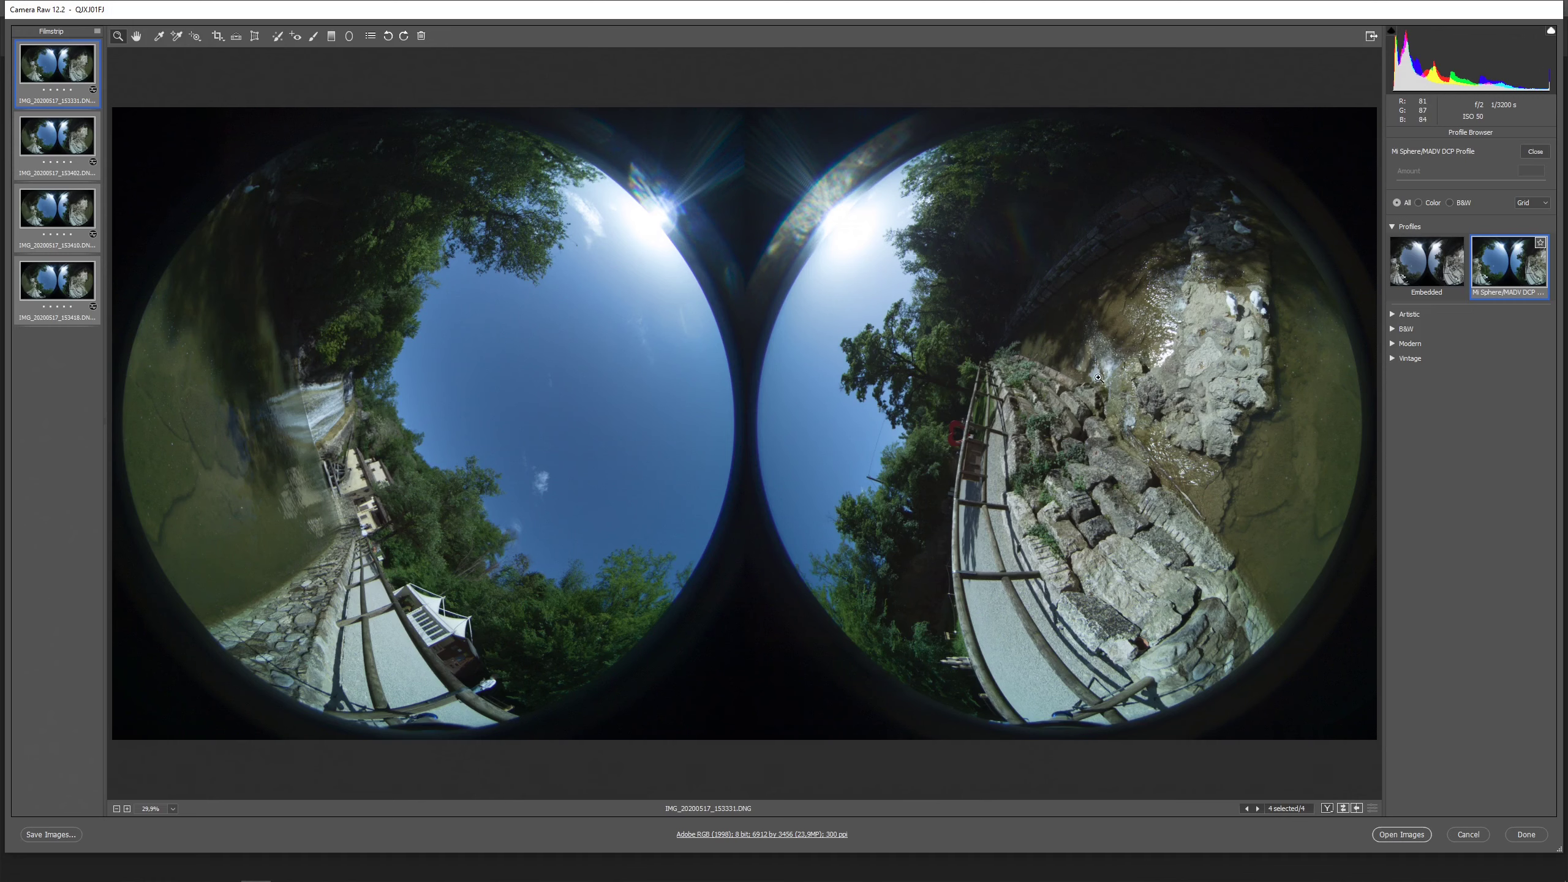
{"action": "left_click", "coordinate": [1538, 152]}
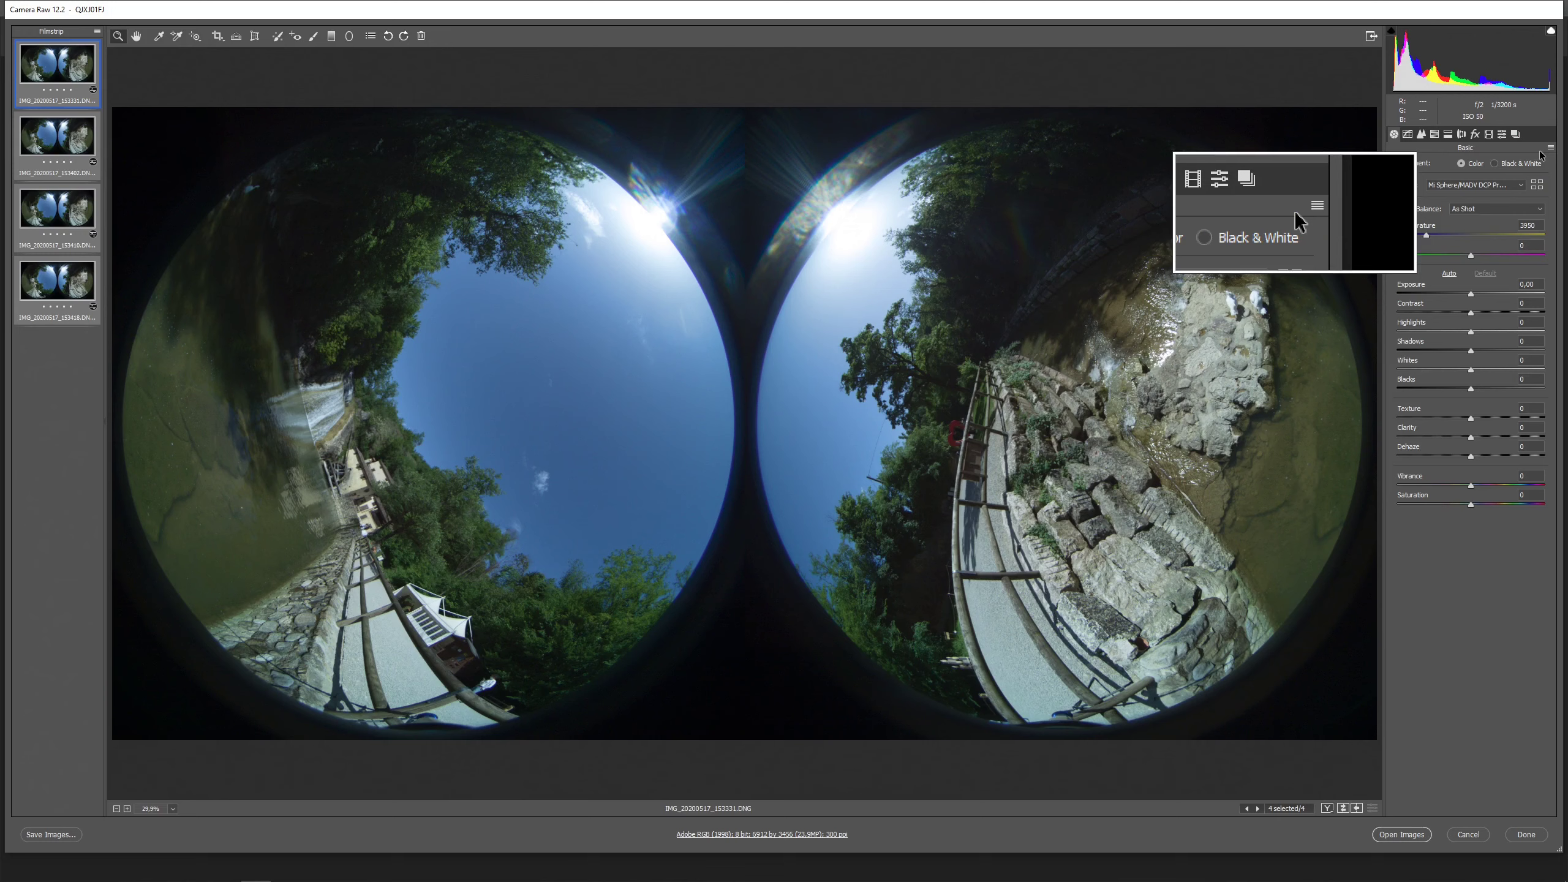
Verify Detail sharpening and noise reduction are at 0, then accept the Camera Raw edits.
{"action": "left_click", "coordinate": [1420, 136]}
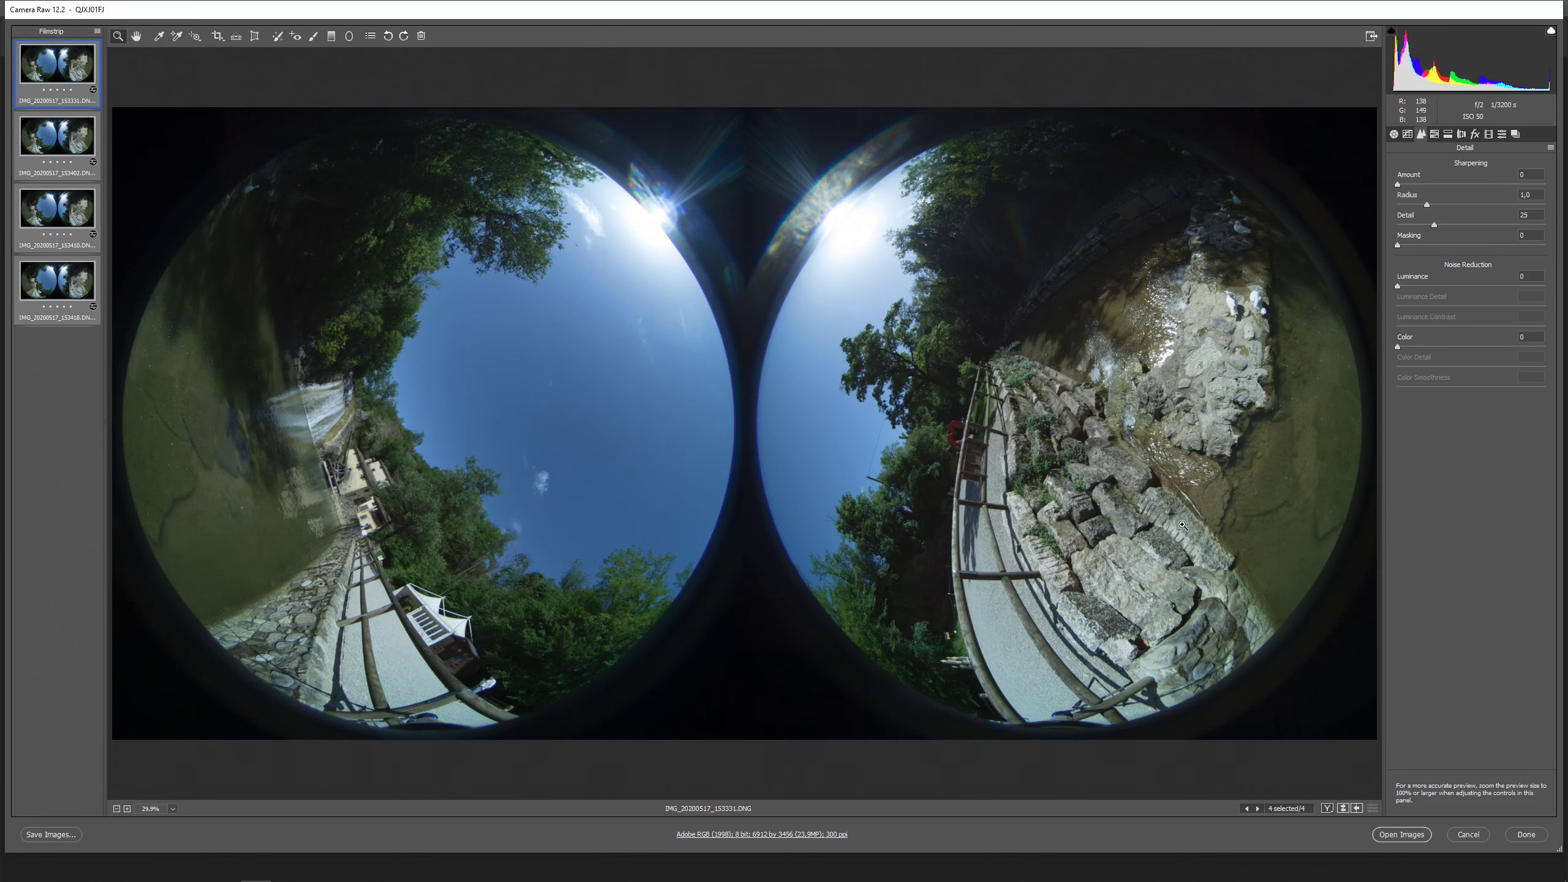
{"action": "left_click", "coordinate": [1520, 834]}
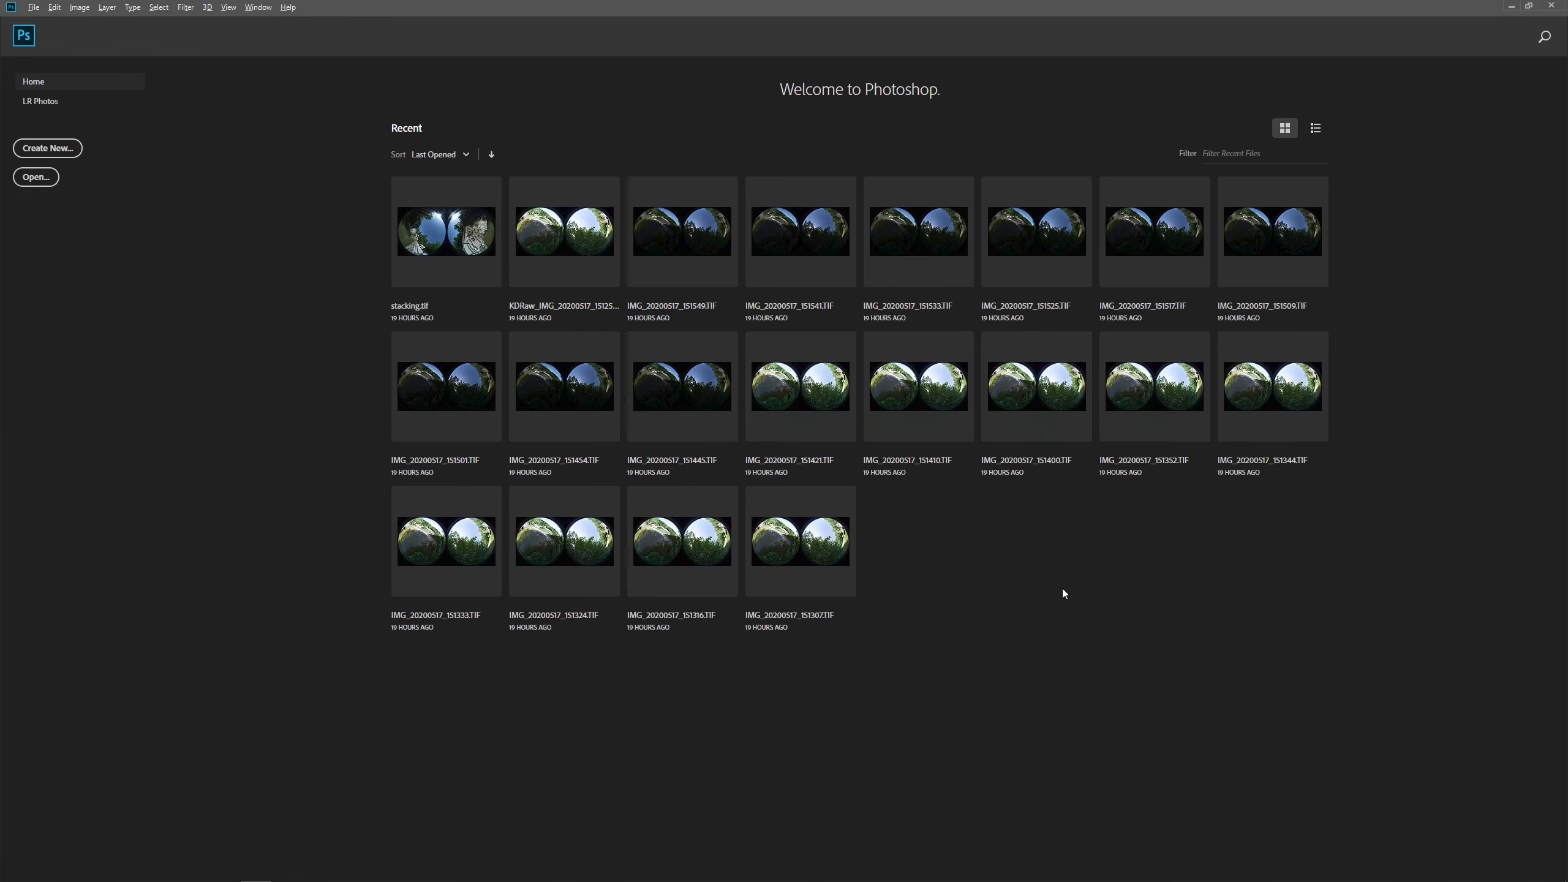
Switch to Kandao Raw+ and set its output folder to the MEmu Photo test folder.
{"action": "key", "text": "alt+Tab"}
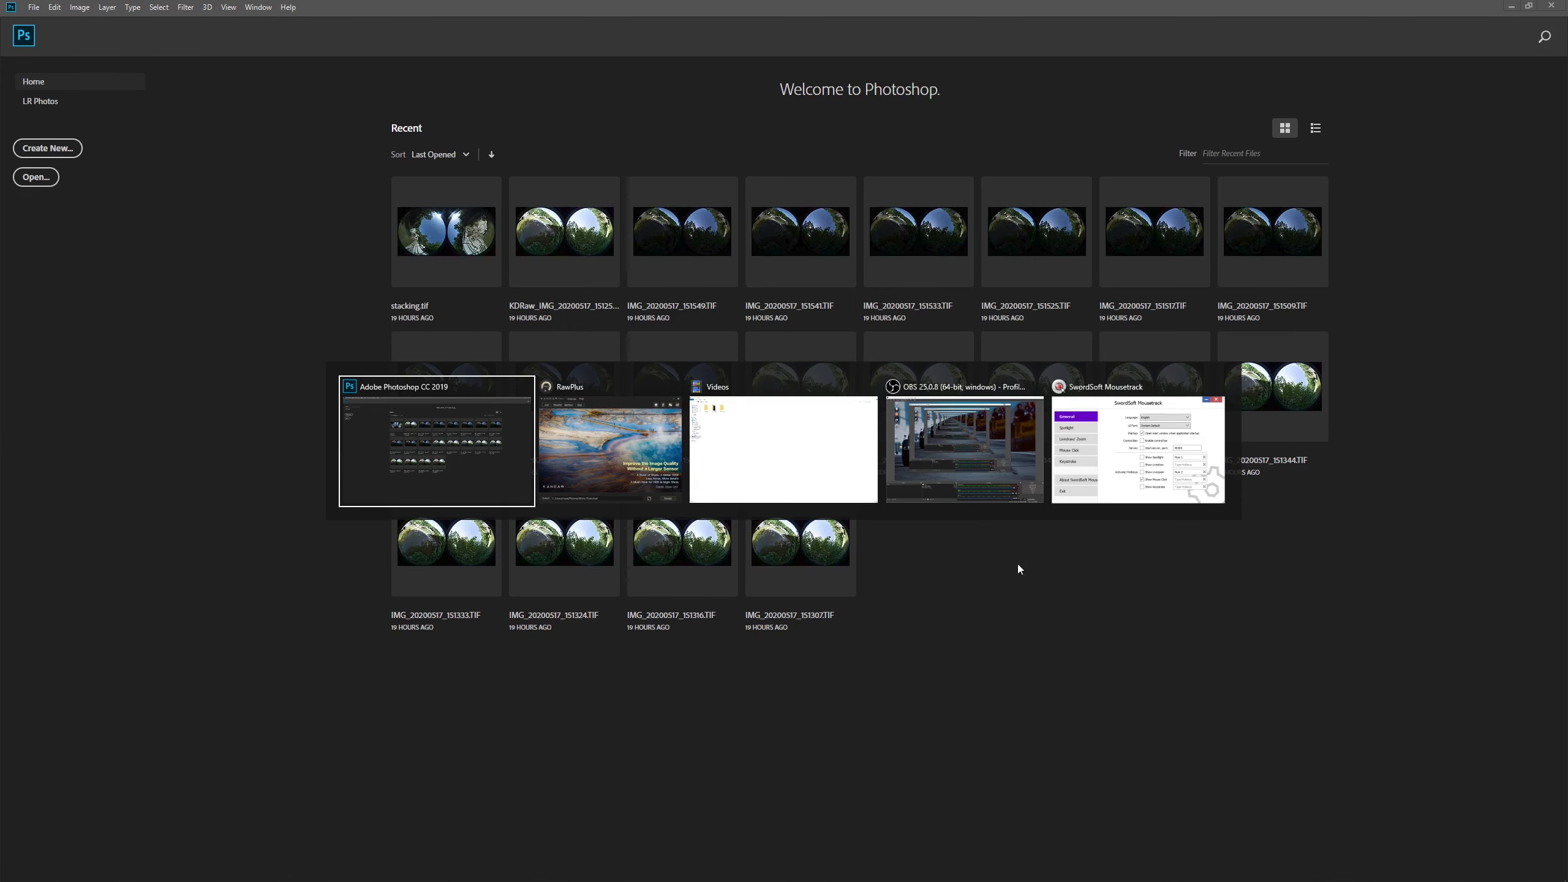
{"action": "left_click", "coordinate": [642, 475]}
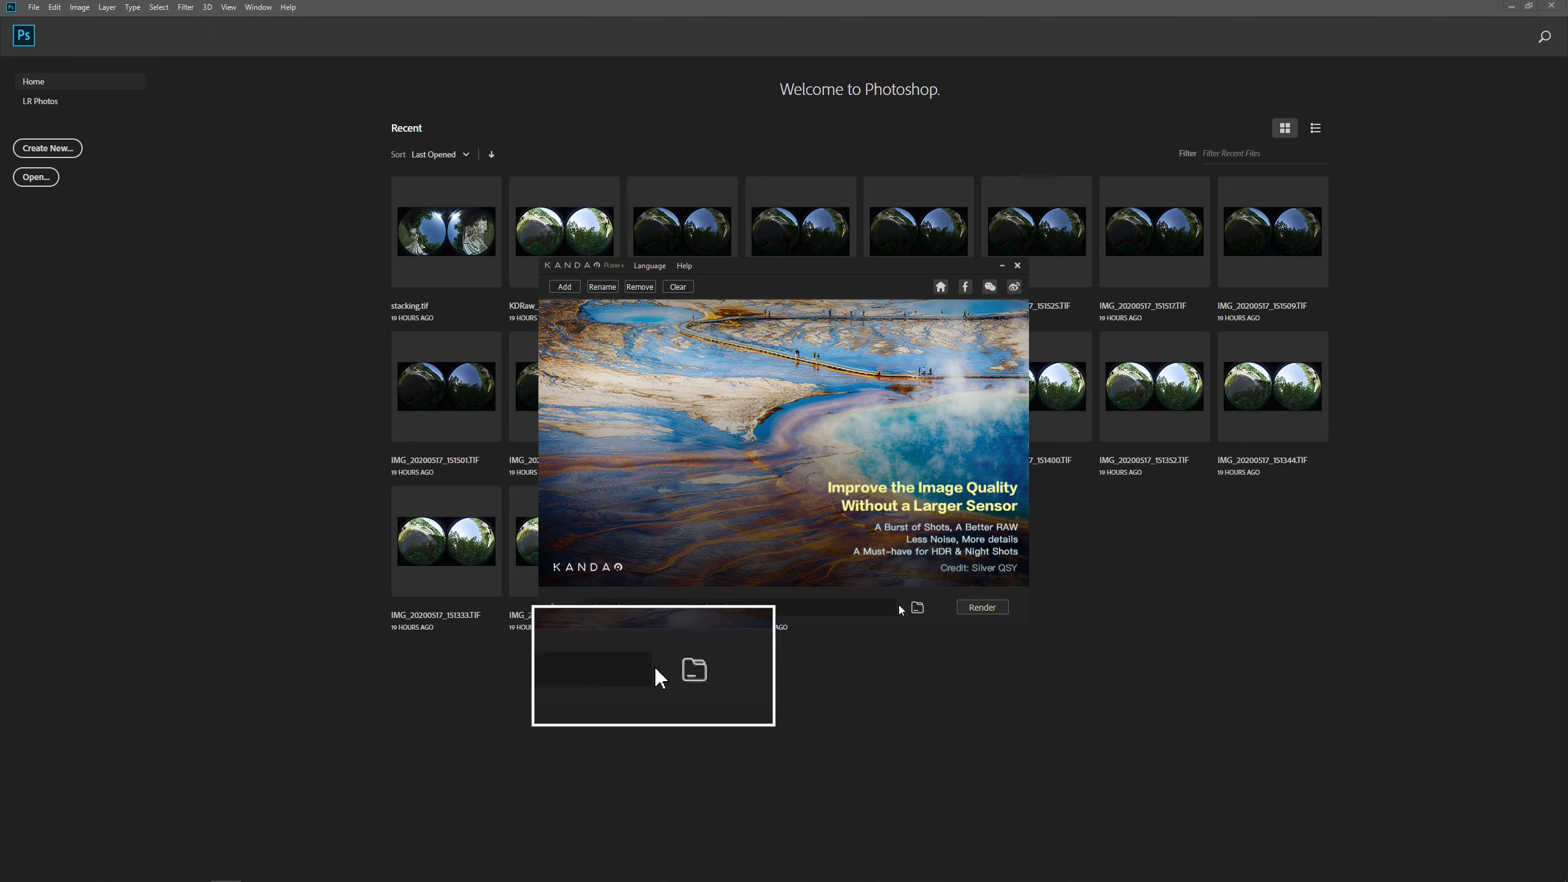
{"action": "left_click", "coordinate": [918, 609]}
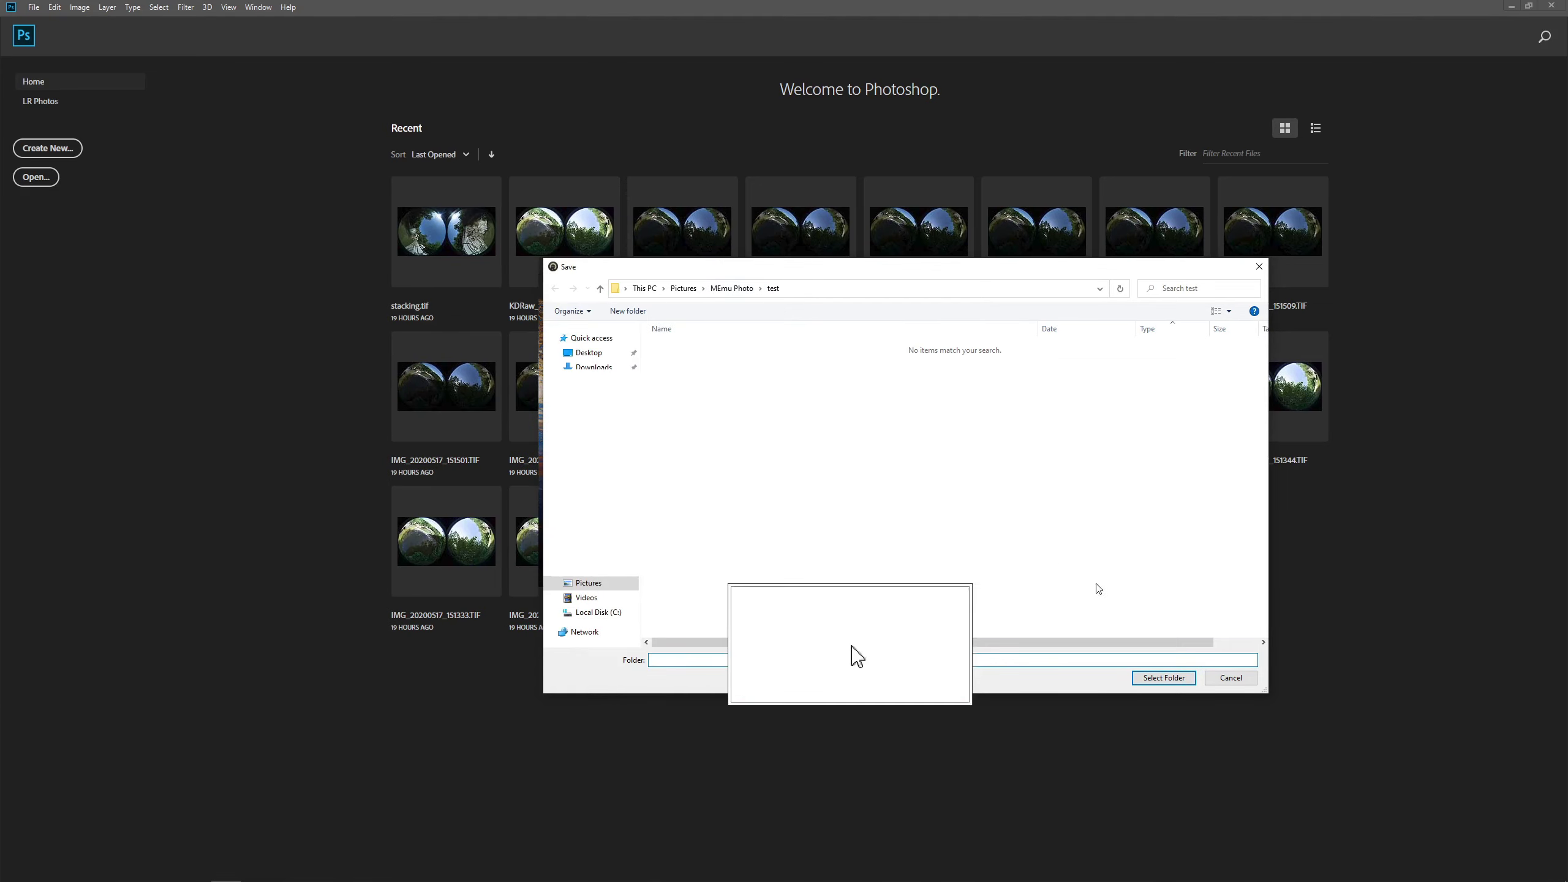
{"action": "left_click", "coordinate": [1141, 684]}
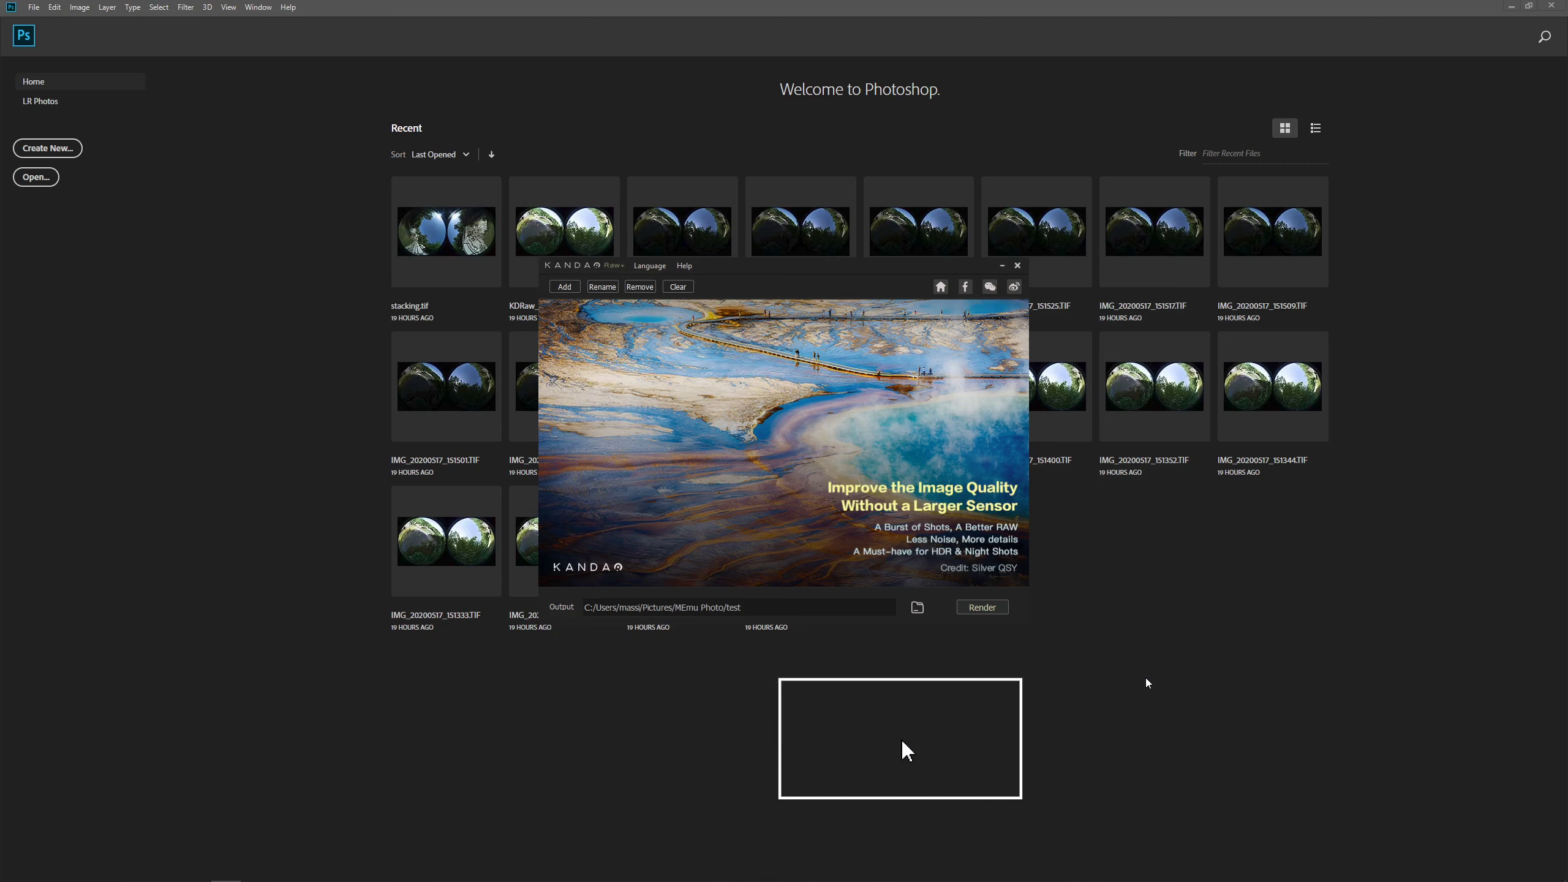
Add the four DNG files as a task and move IMG_20200517_153402.DNG to the top as reference.
{"action": "left_click", "coordinate": [564, 288]}
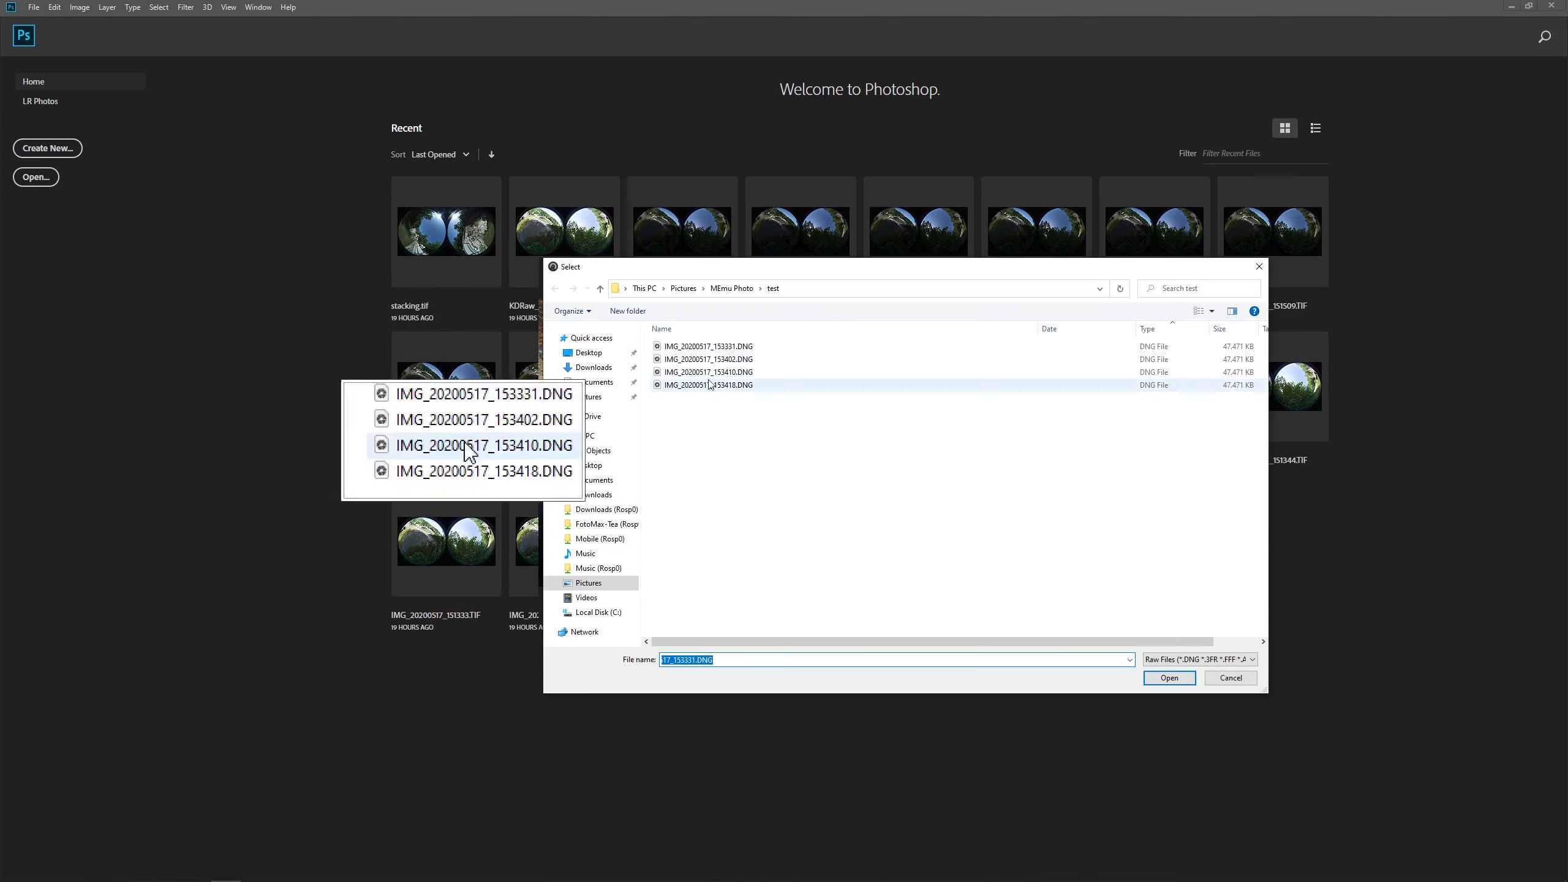
{"action": "left_click", "coordinate": [749, 416]}
{"action": "left_click_drag", "start_coordinate": [749, 416], "coordinate": [685, 347]}
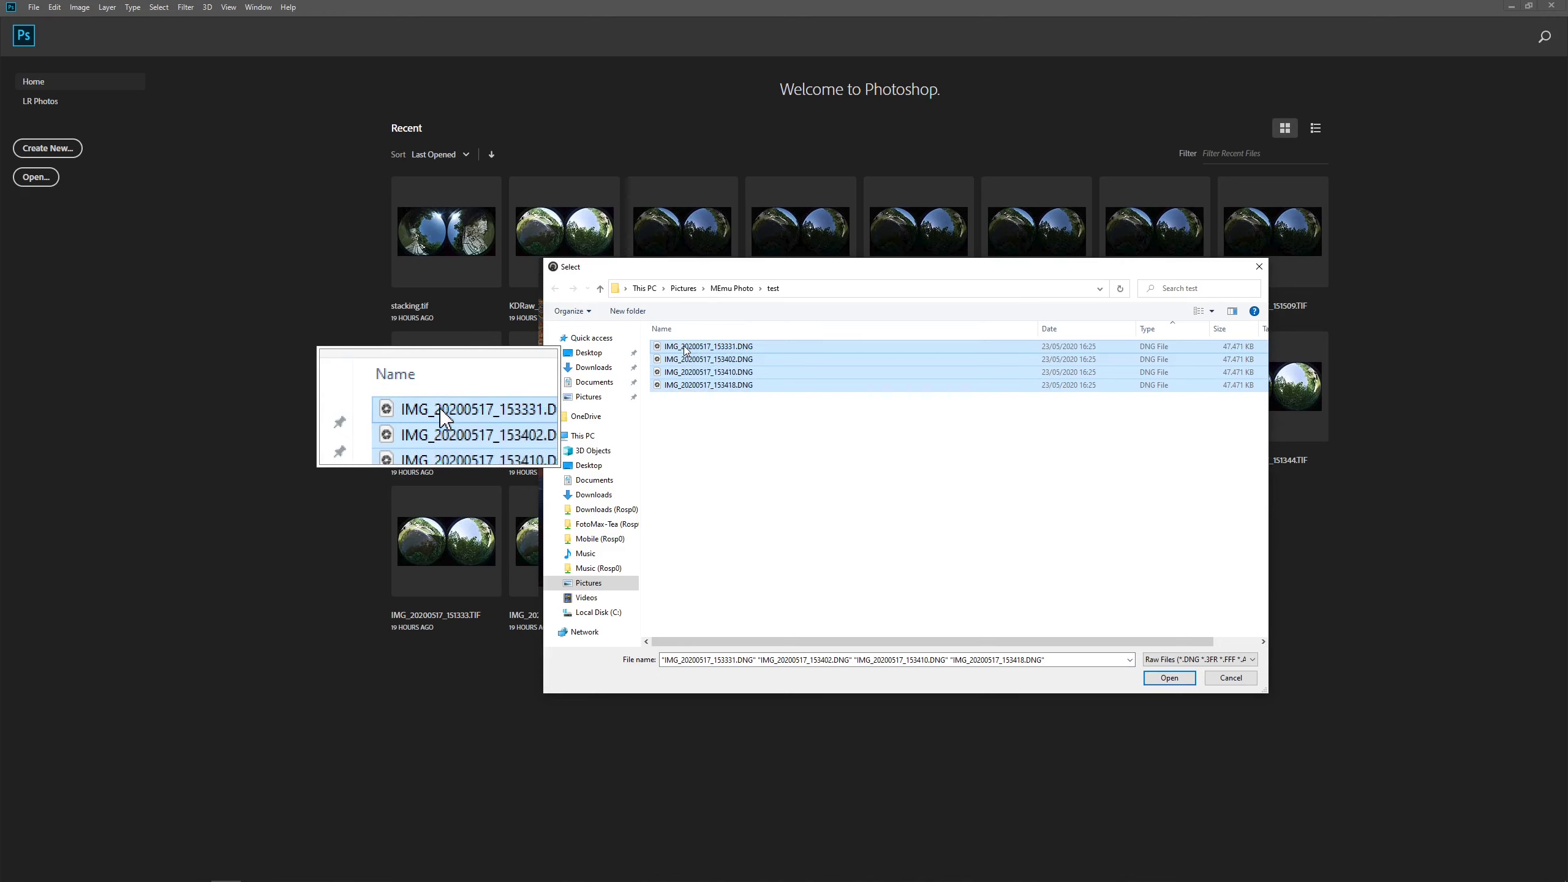
{"action": "left_click", "coordinate": [1169, 677]}
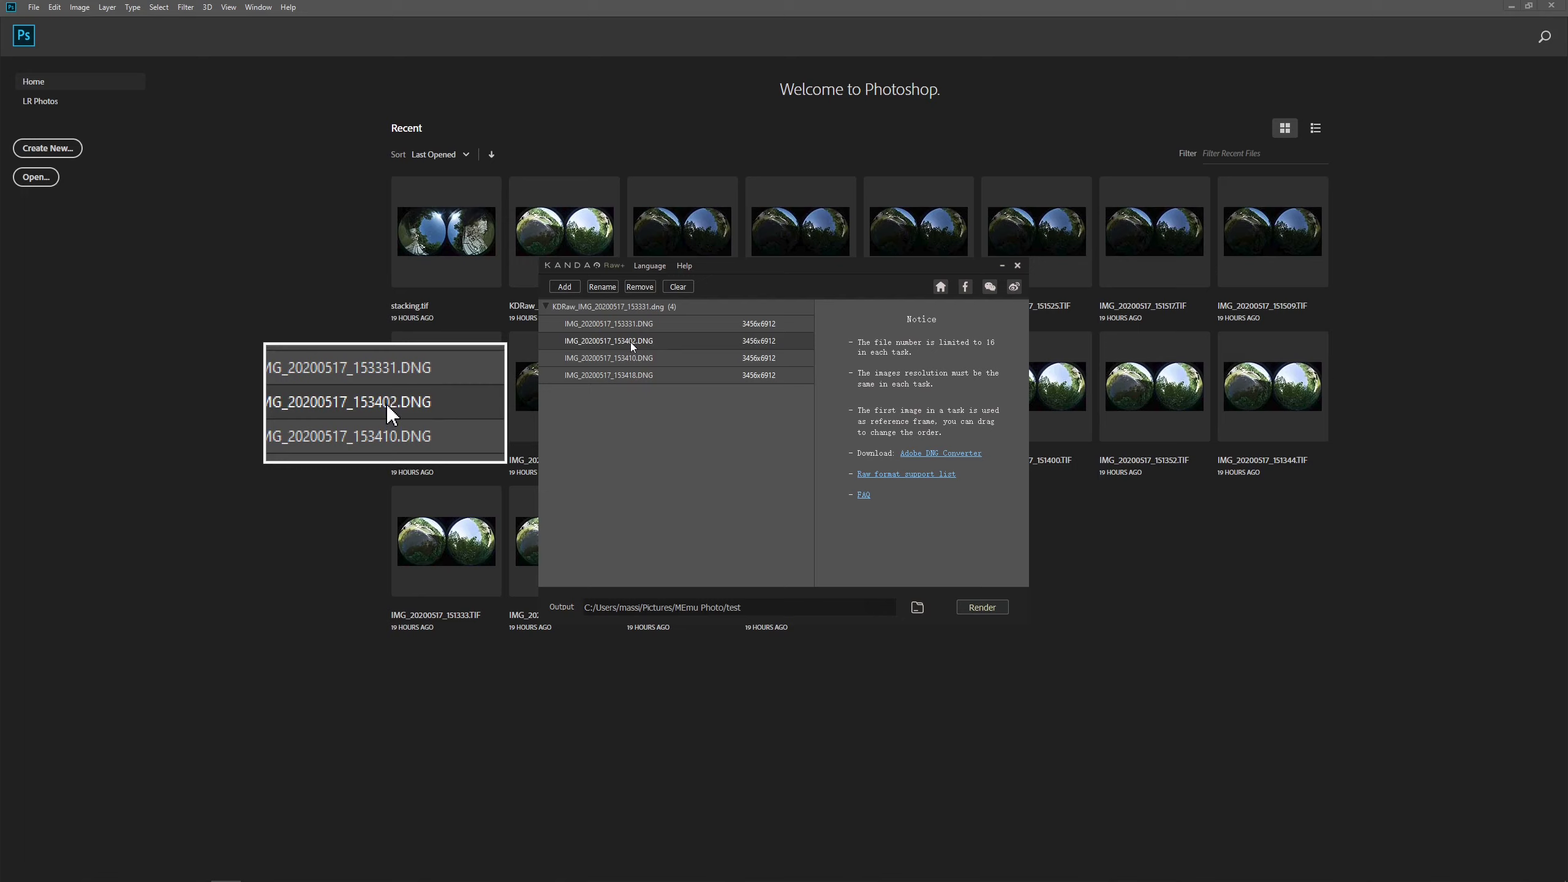
{"action": "left_click_drag", "start_coordinate": [630, 343], "coordinate": [629, 313]}
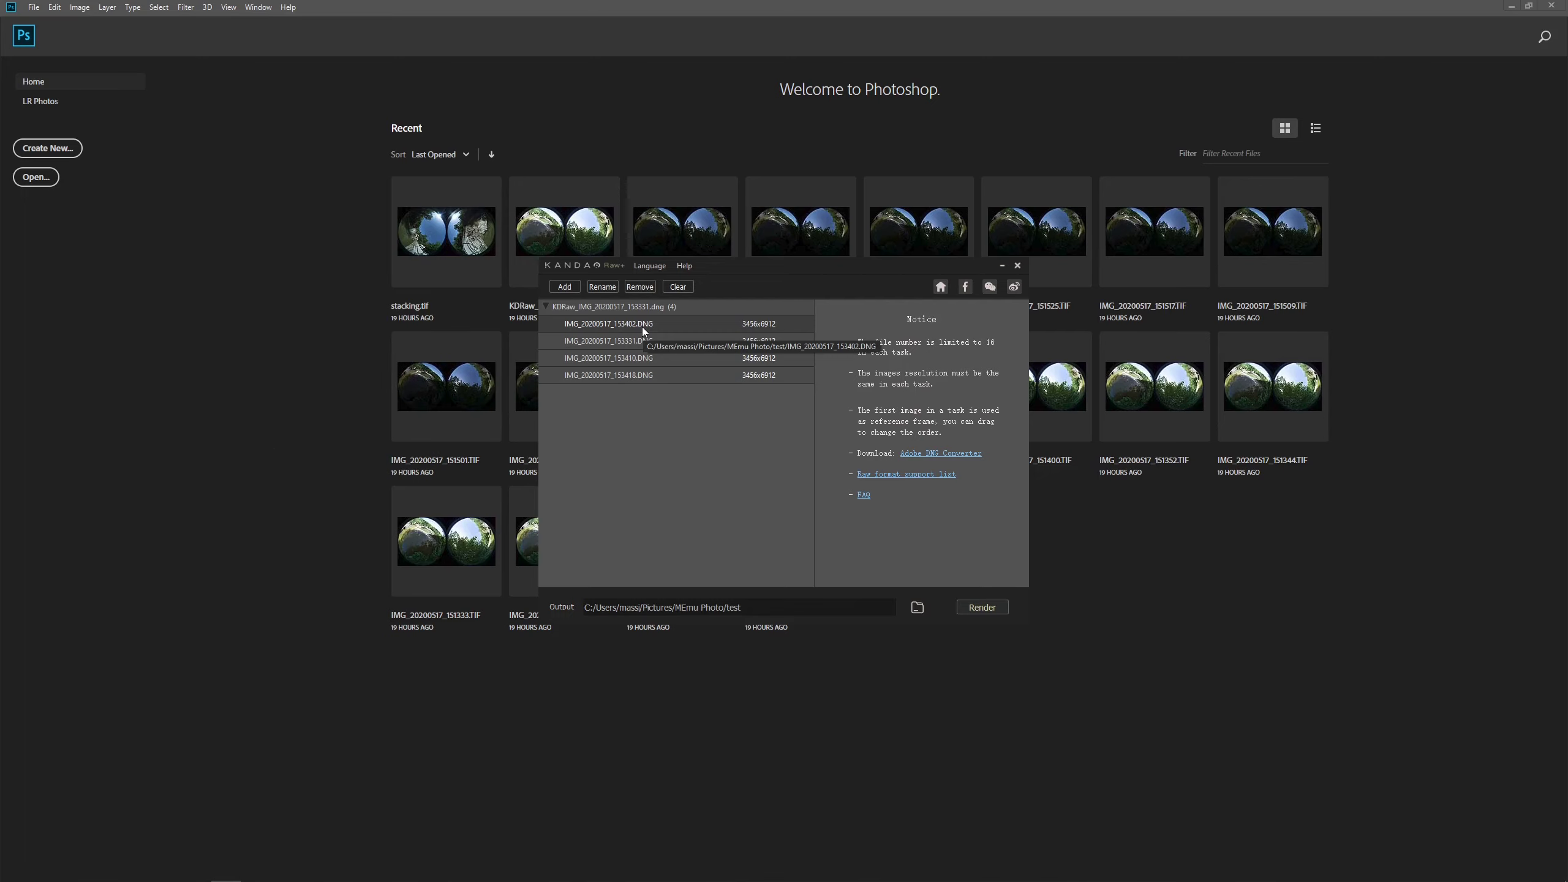
Render KDRaw_IMG_20200517_153331.dng to completion, dismiss the message and close Kandao Raw+.
{"action": "left_click", "coordinate": [980, 607]}
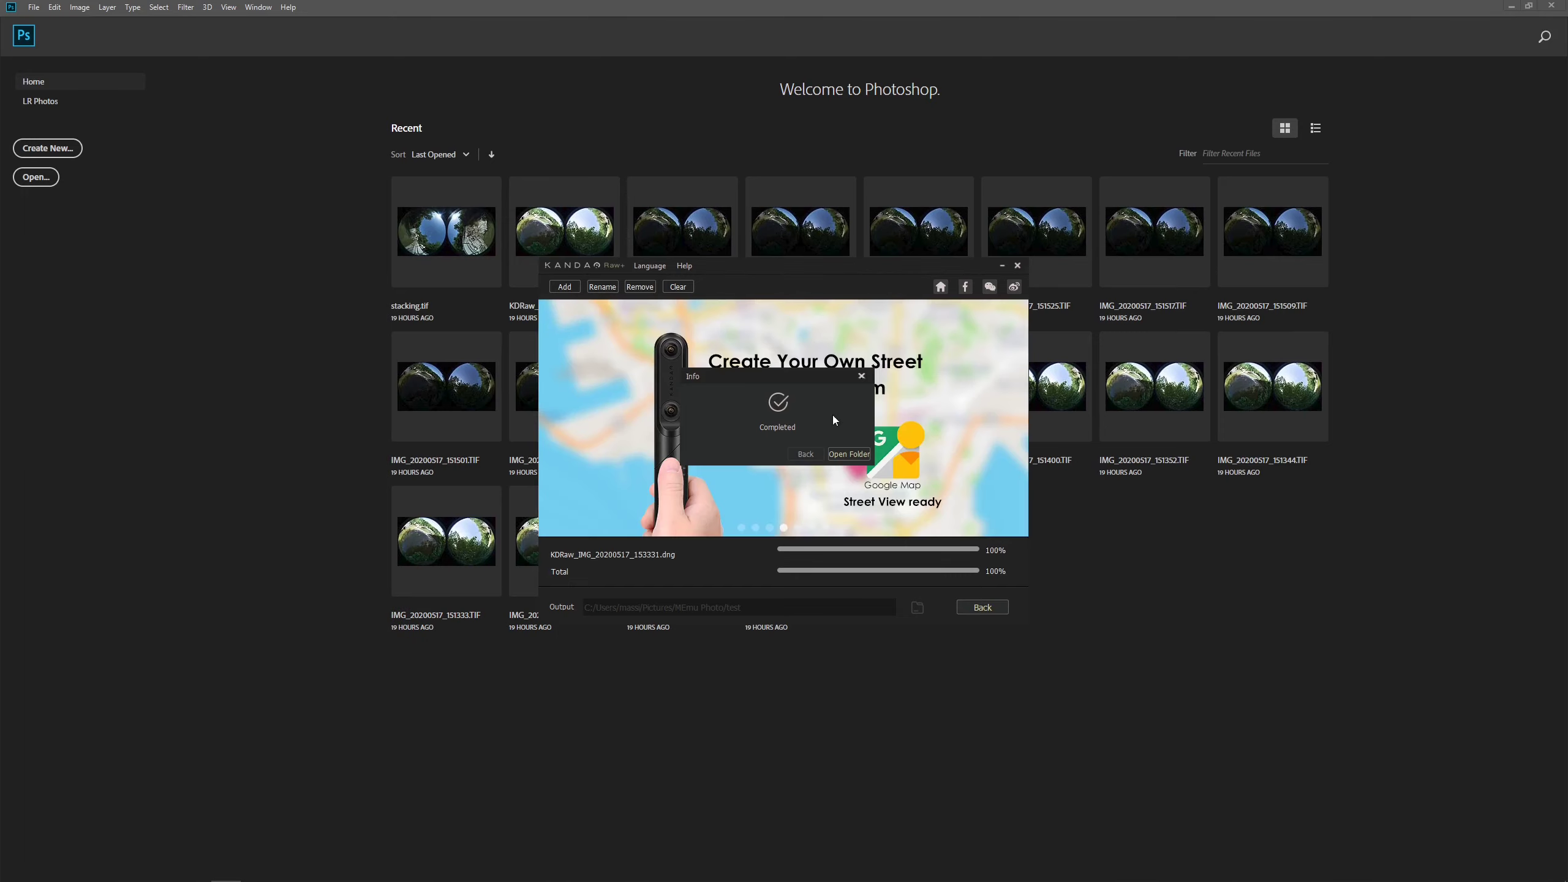
{"action": "left_click", "coordinate": [861, 376]}
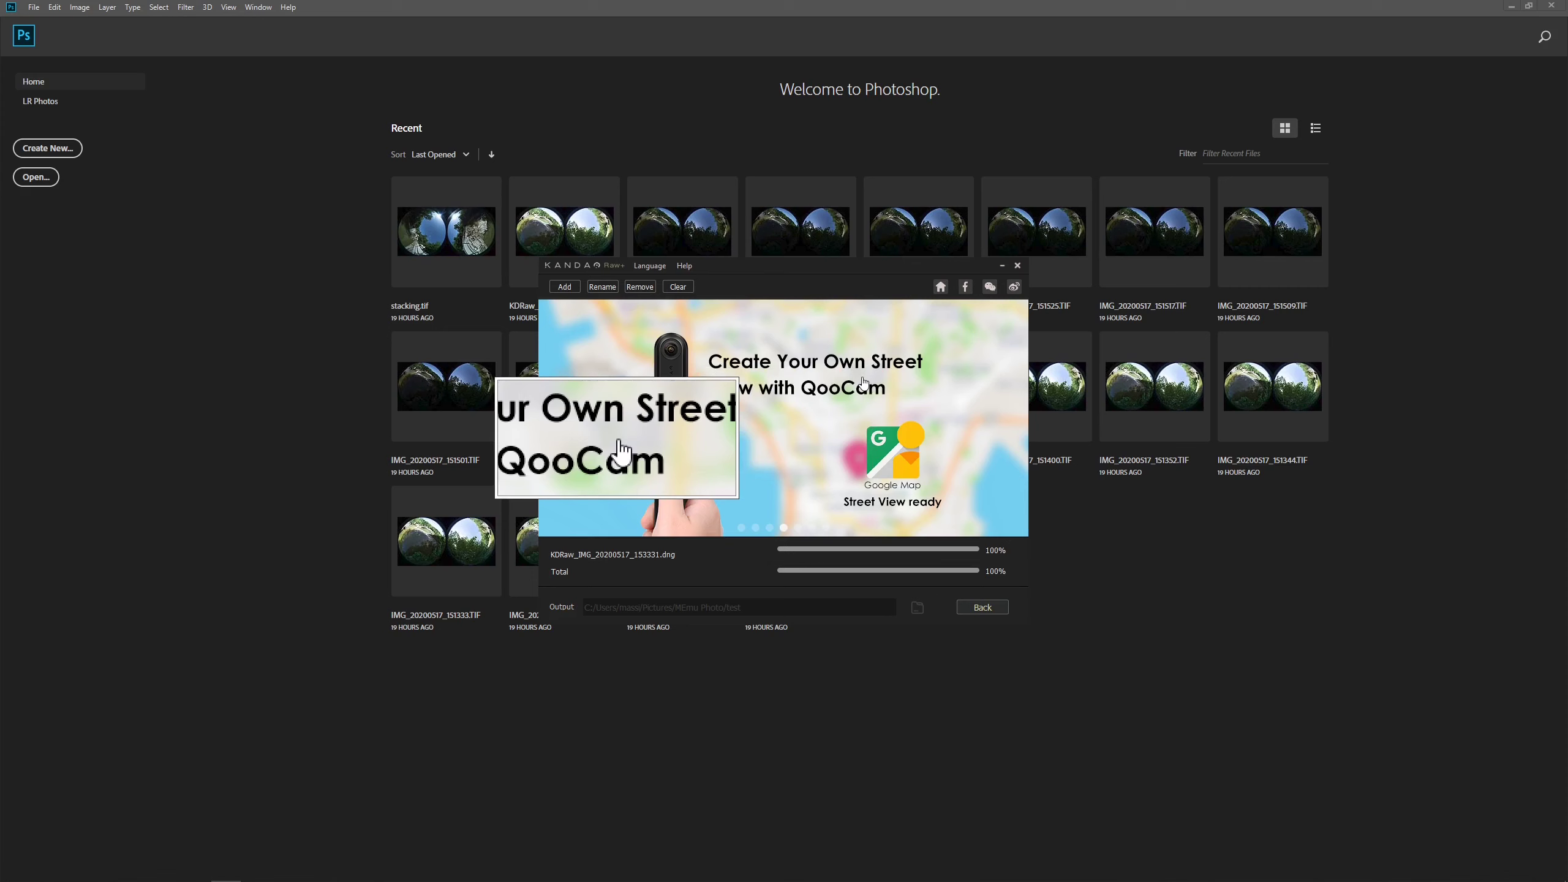
{"action": "left_click", "coordinate": [1018, 266]}
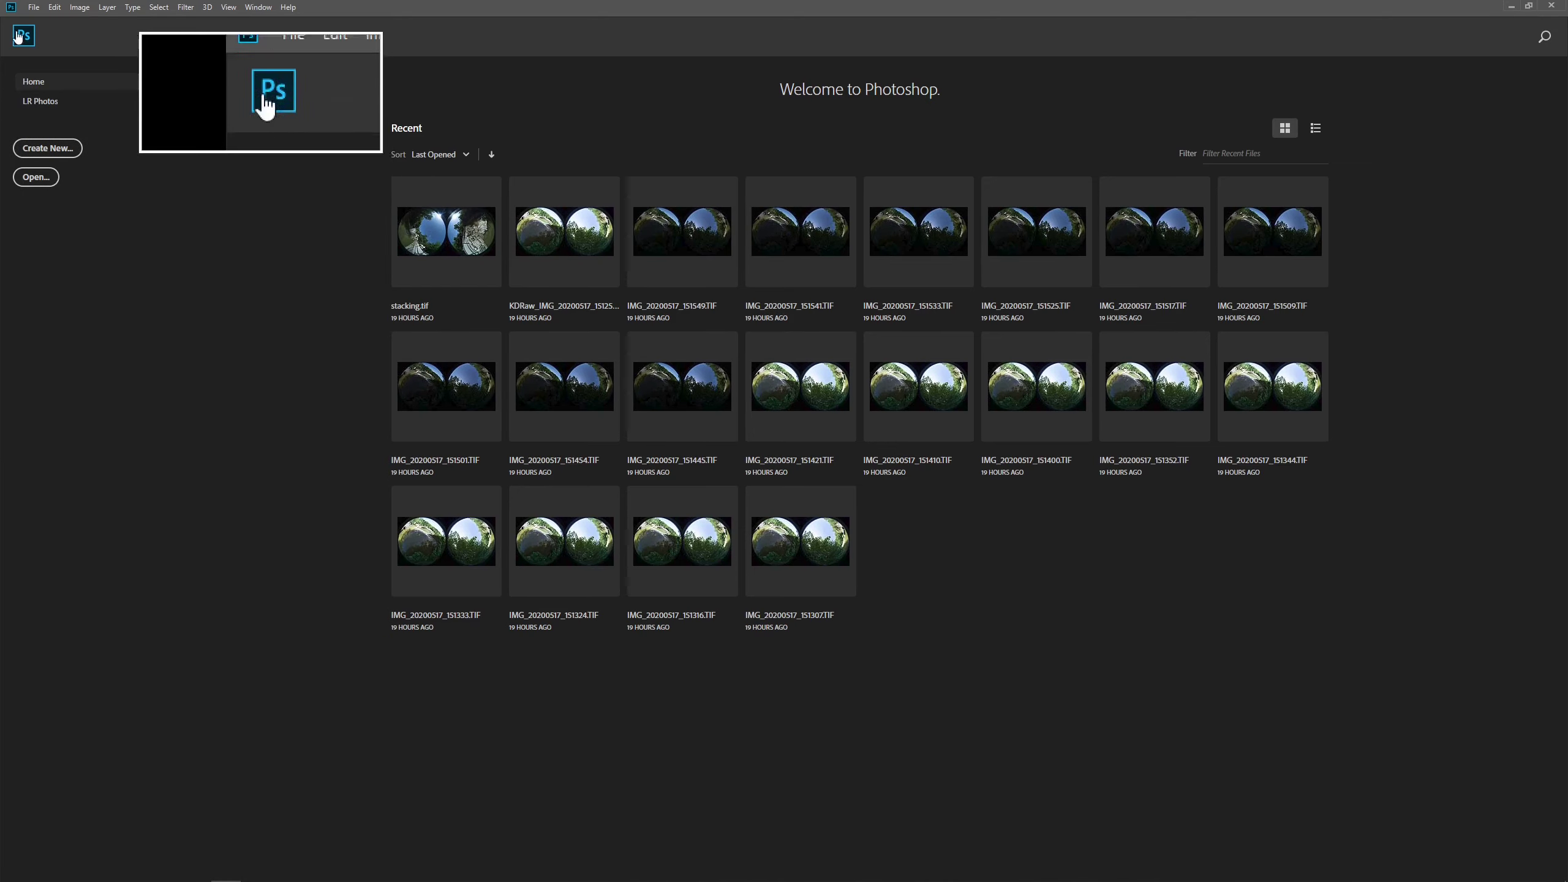
Load the test folder's five DNG files as layers of one new document with Load Files into Stack.
{"action": "left_click", "coordinate": [34, 9]}
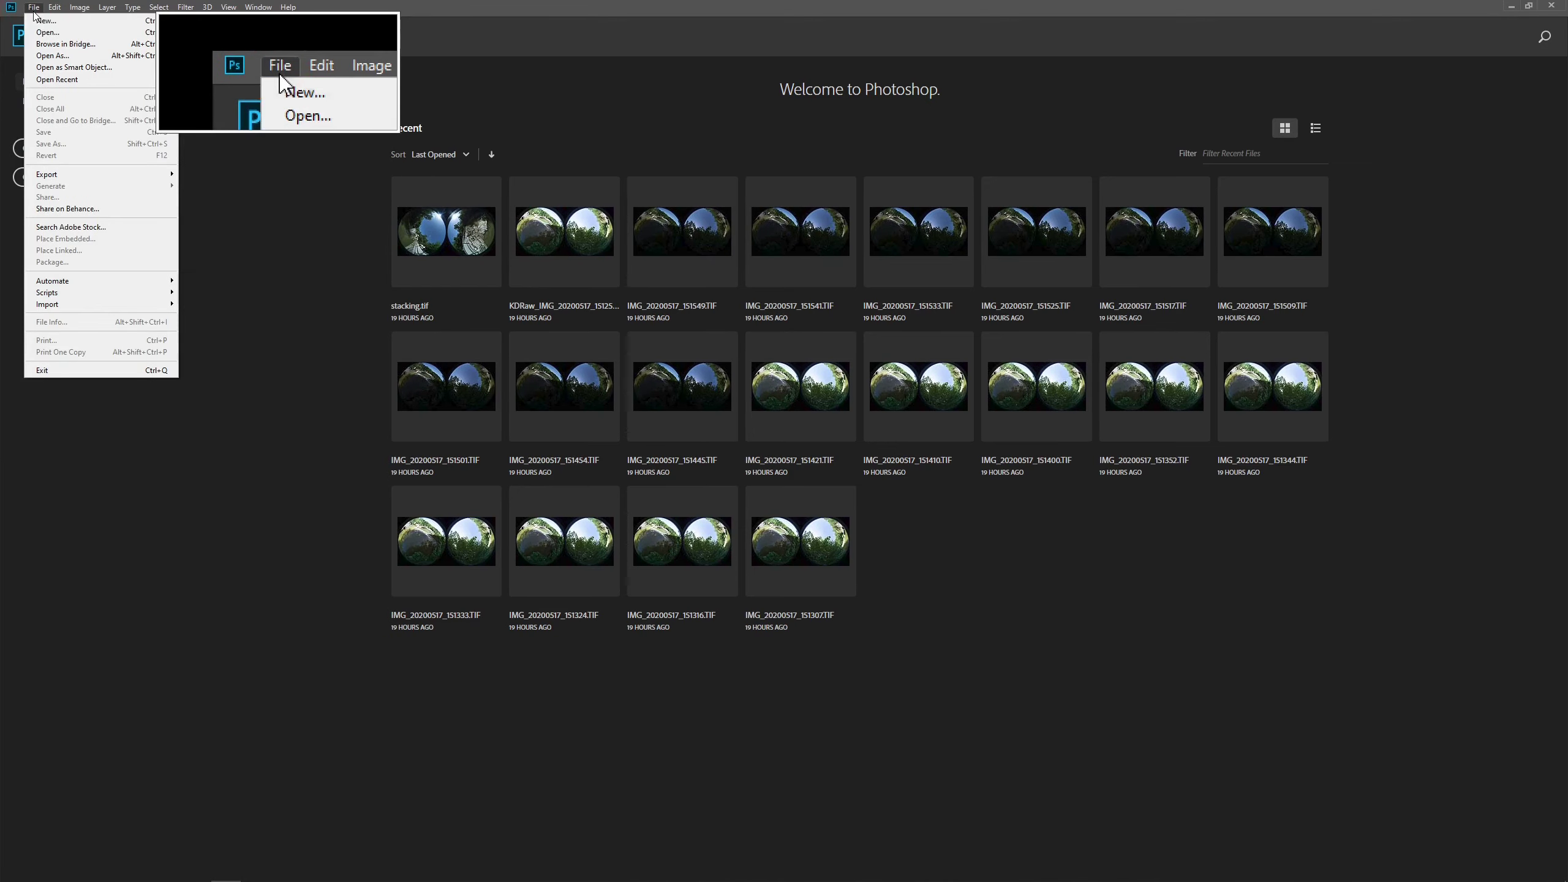
{"action": "mouse_move", "coordinate": [54, 292]}
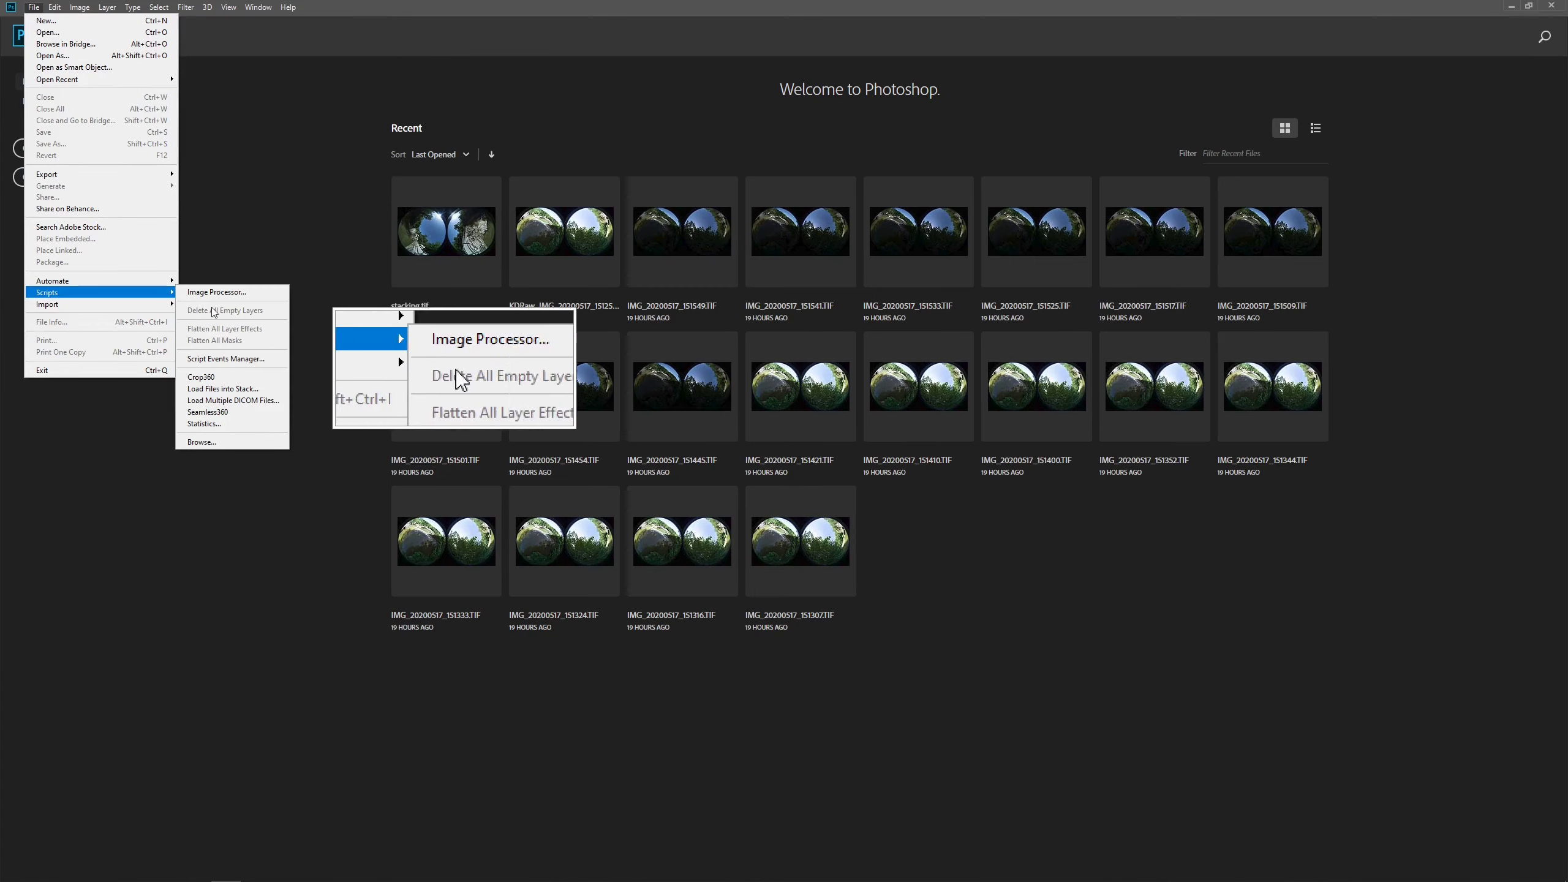
{"action": "left_click", "coordinate": [250, 389]}
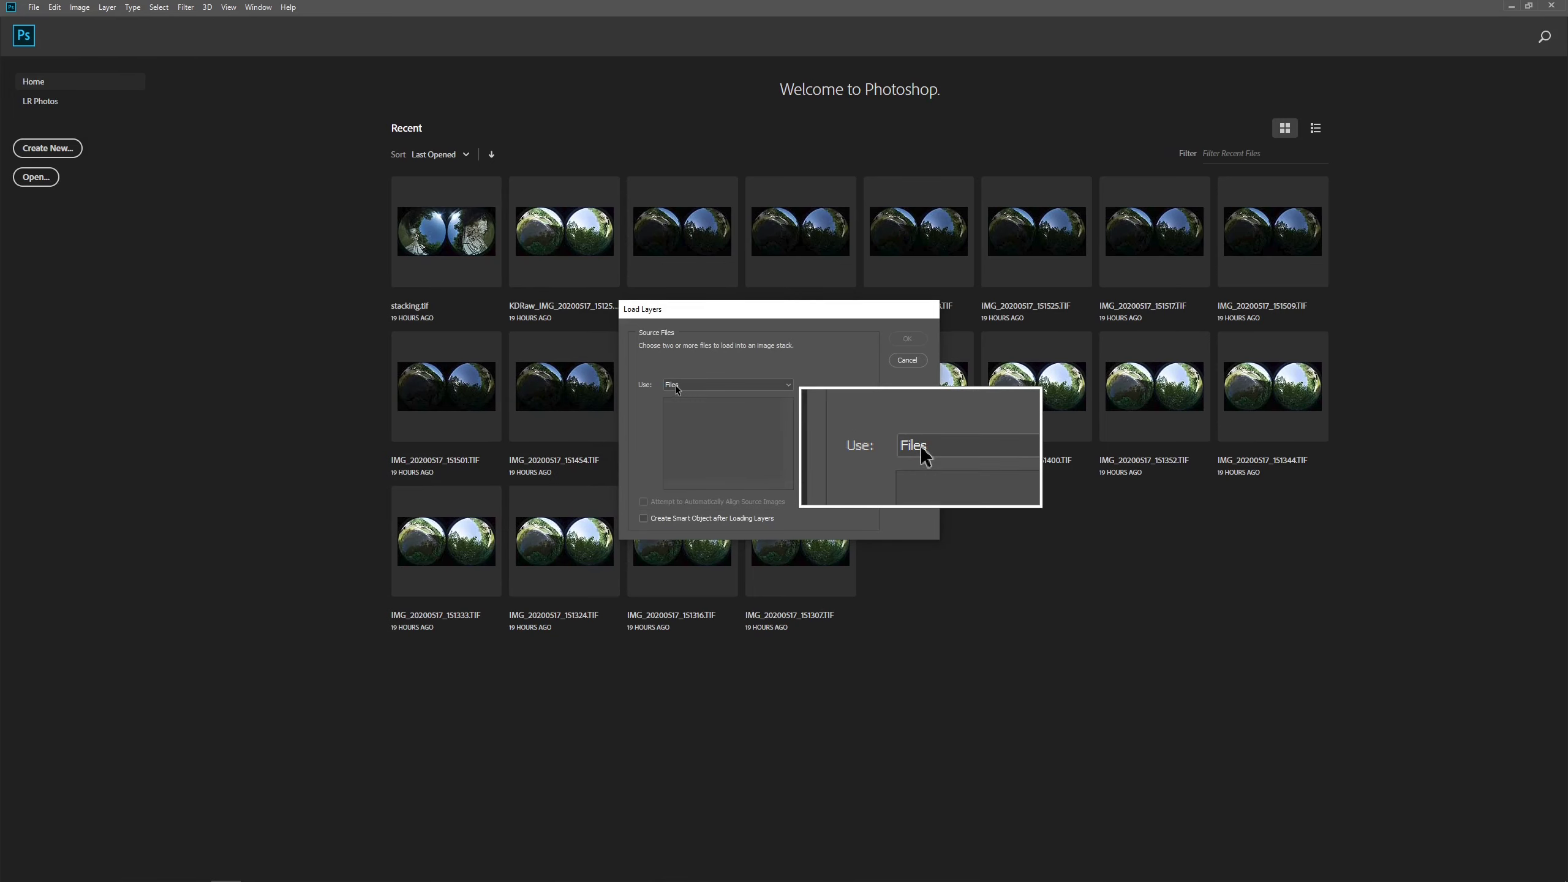
{"action": "left_click", "coordinate": [676, 385]}
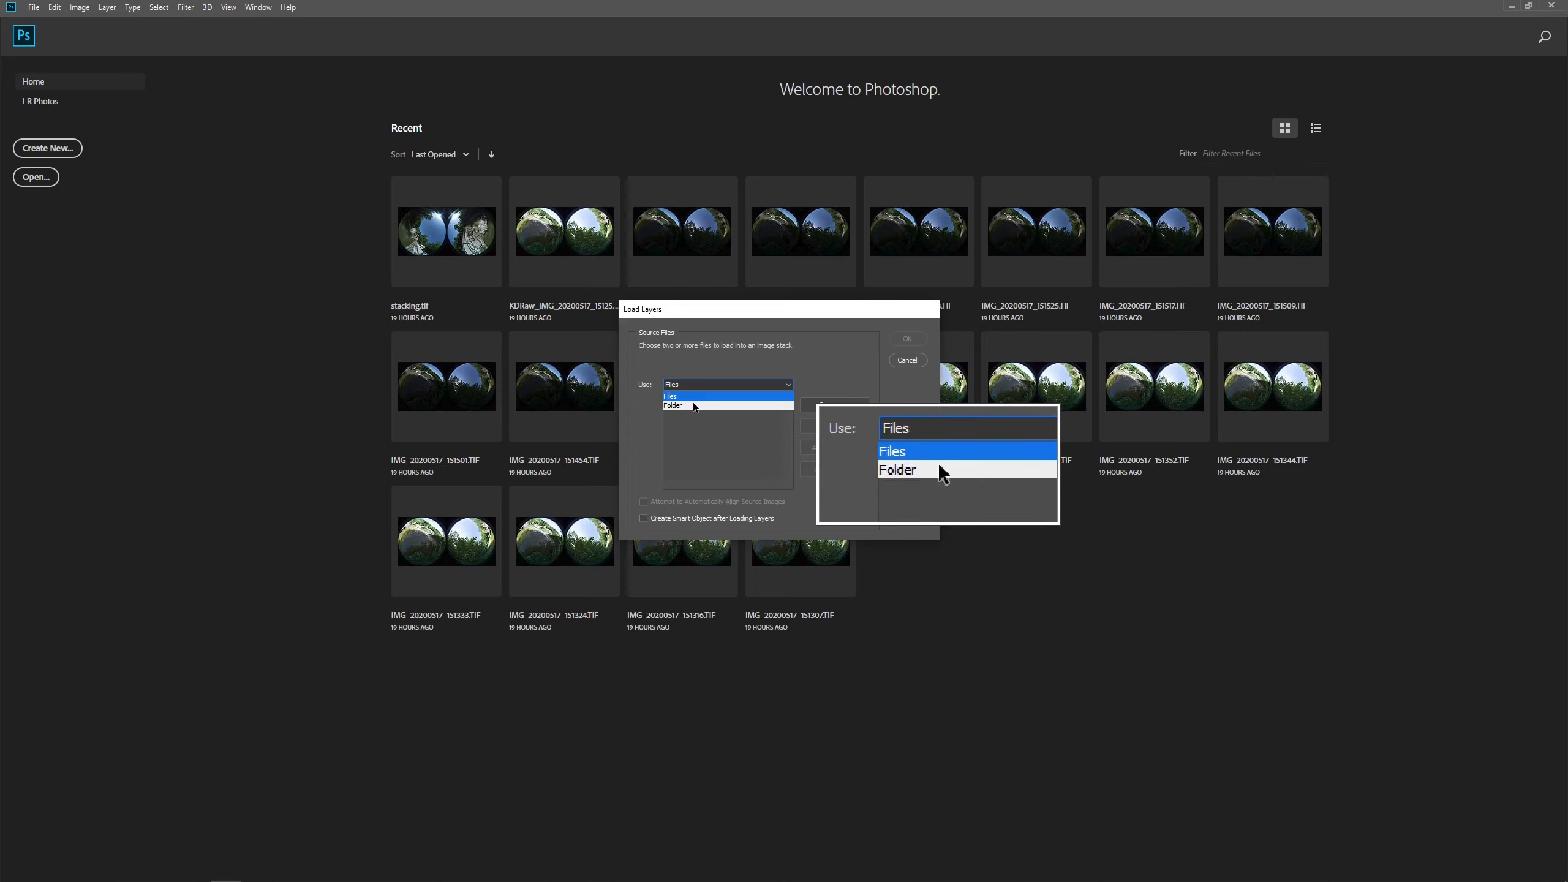
{"action": "left_click", "coordinate": [693, 405]}
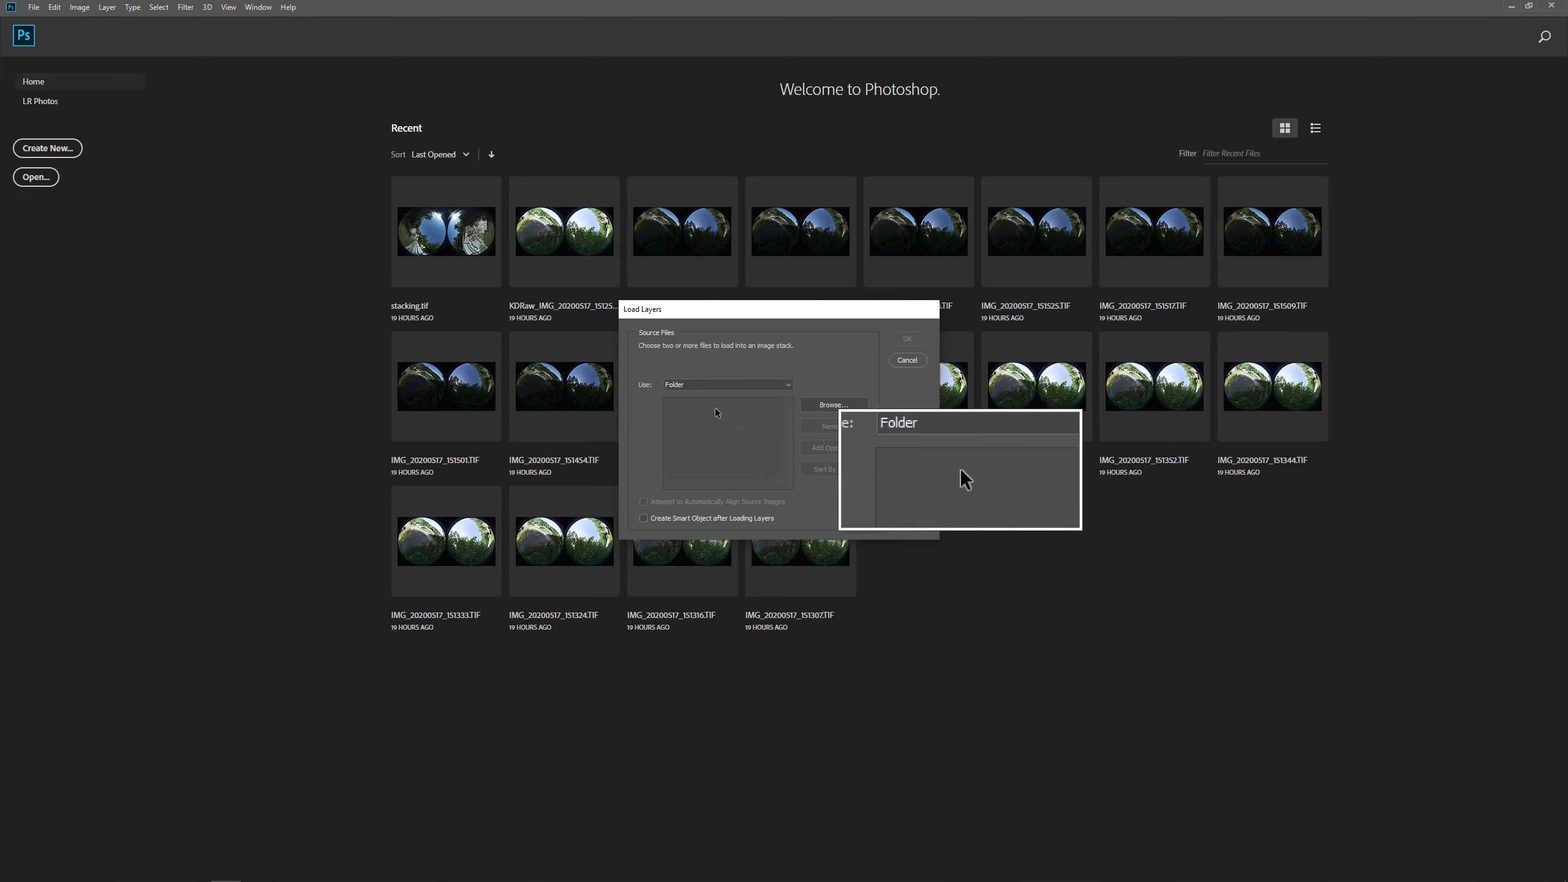
{"action": "left_click", "coordinate": [827, 406]}
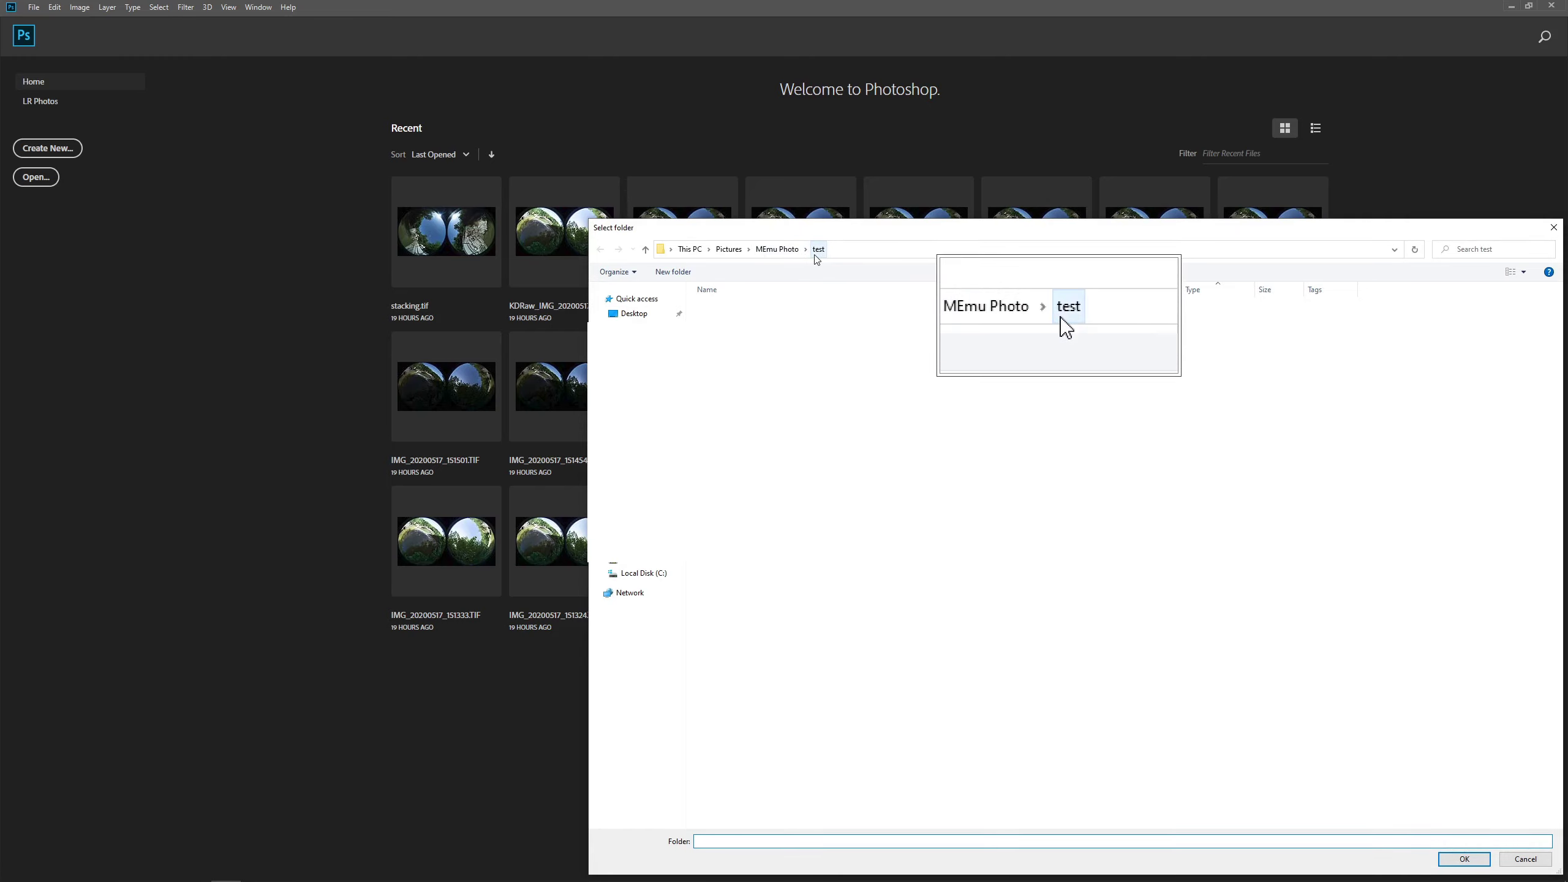
{"action": "left_click", "coordinate": [1464, 859]}
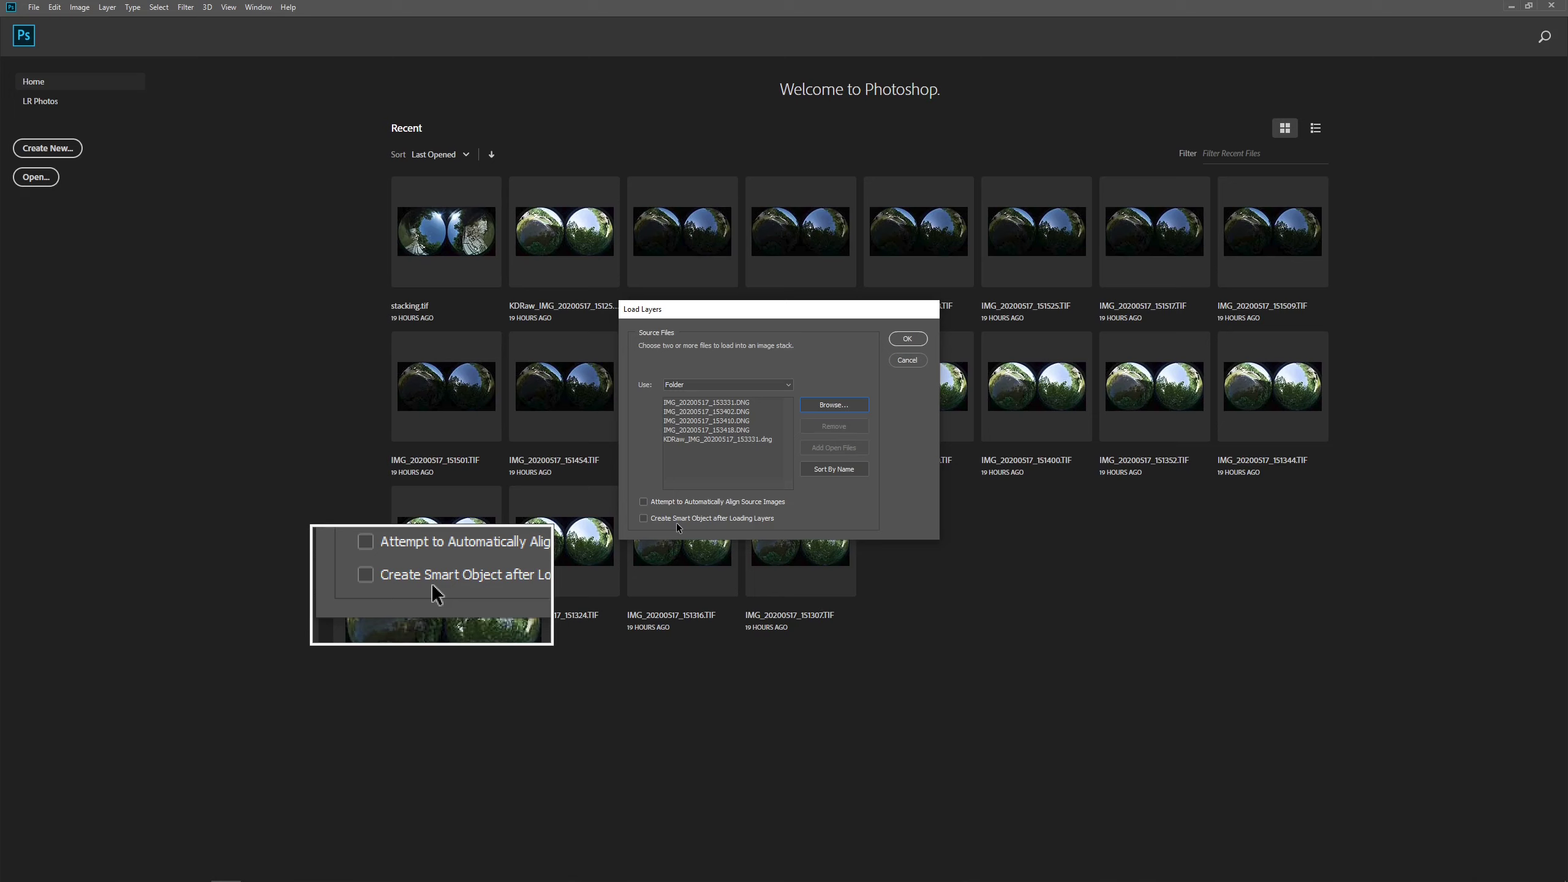
{"action": "left_click", "coordinate": [906, 340]}
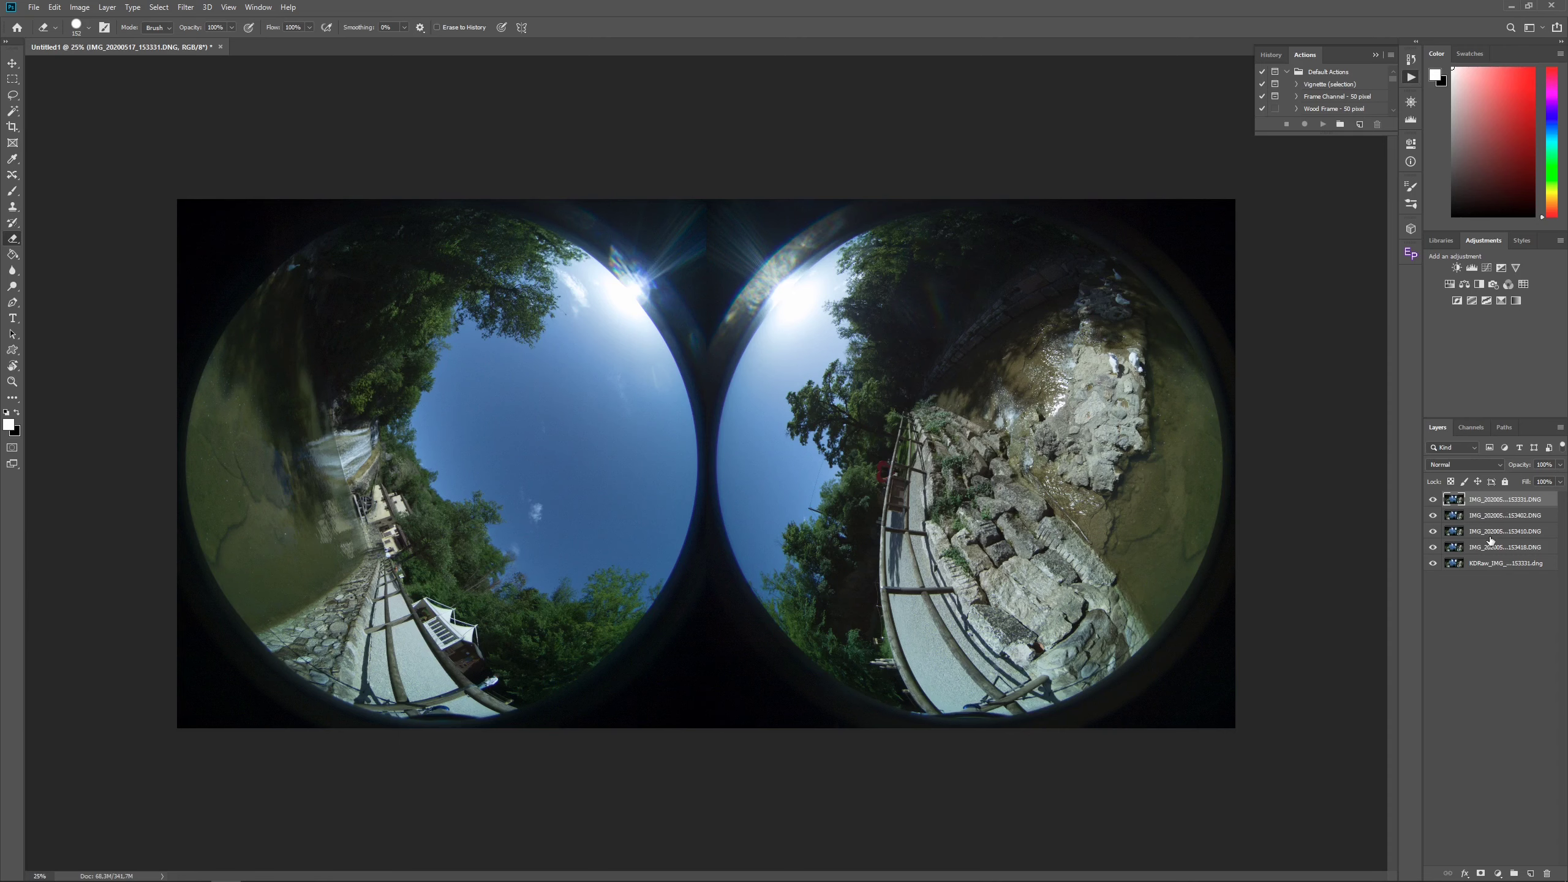
Select the four IMG DNG exposure layers sitting above the KDRaw layer.
{"action": "left_click", "coordinate": [1489, 549], "text": "shift"}
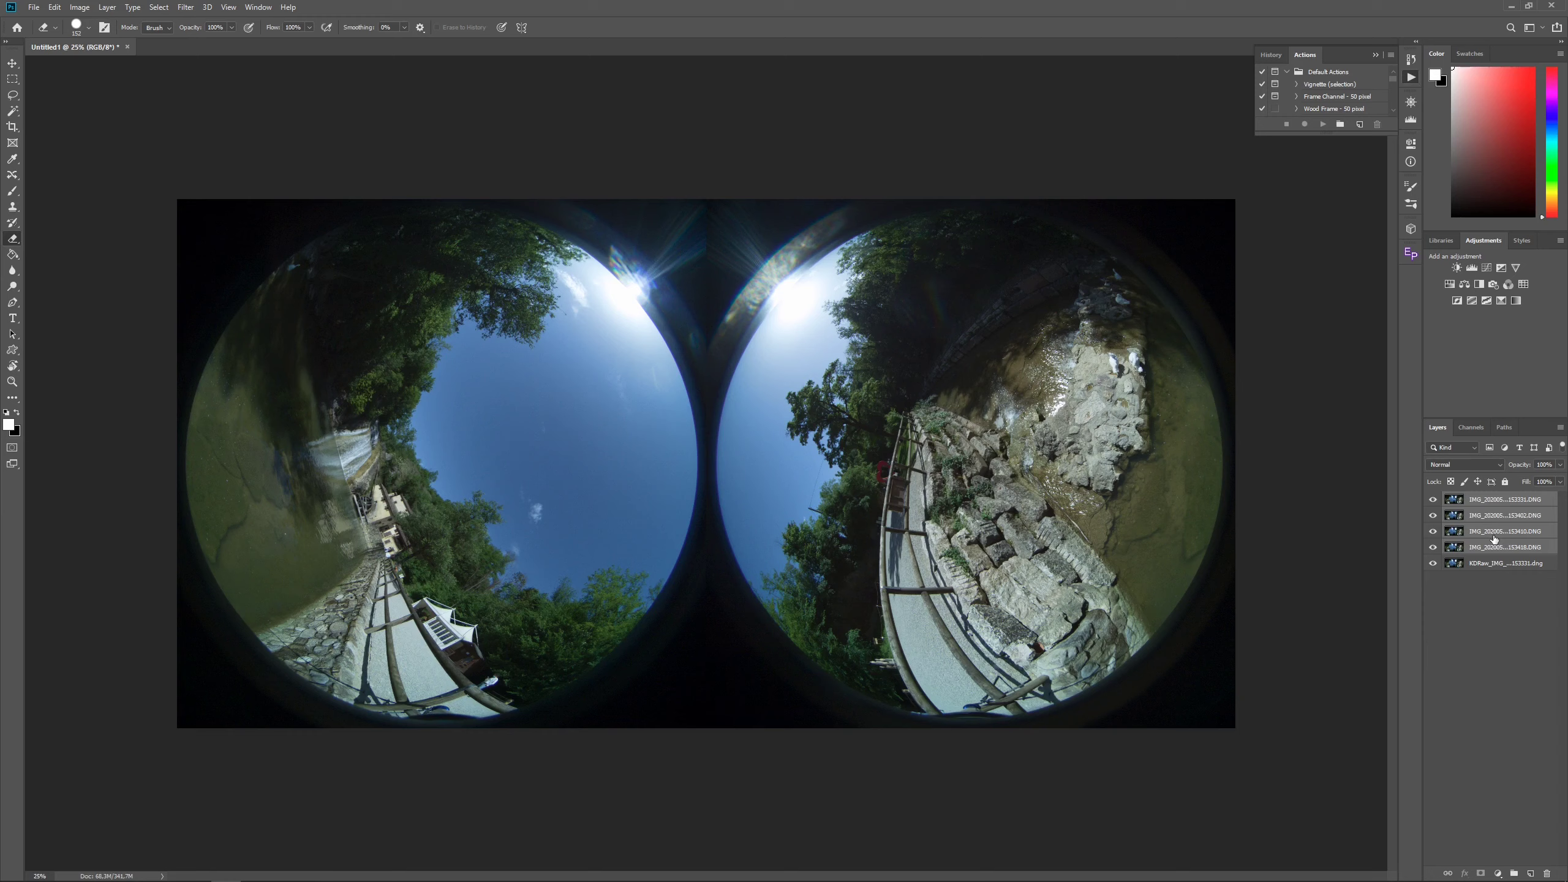
Convert the four exposure layers into a smart object and set its stack mode to Median.
{"action": "right_click", "coordinate": [1493, 537]}
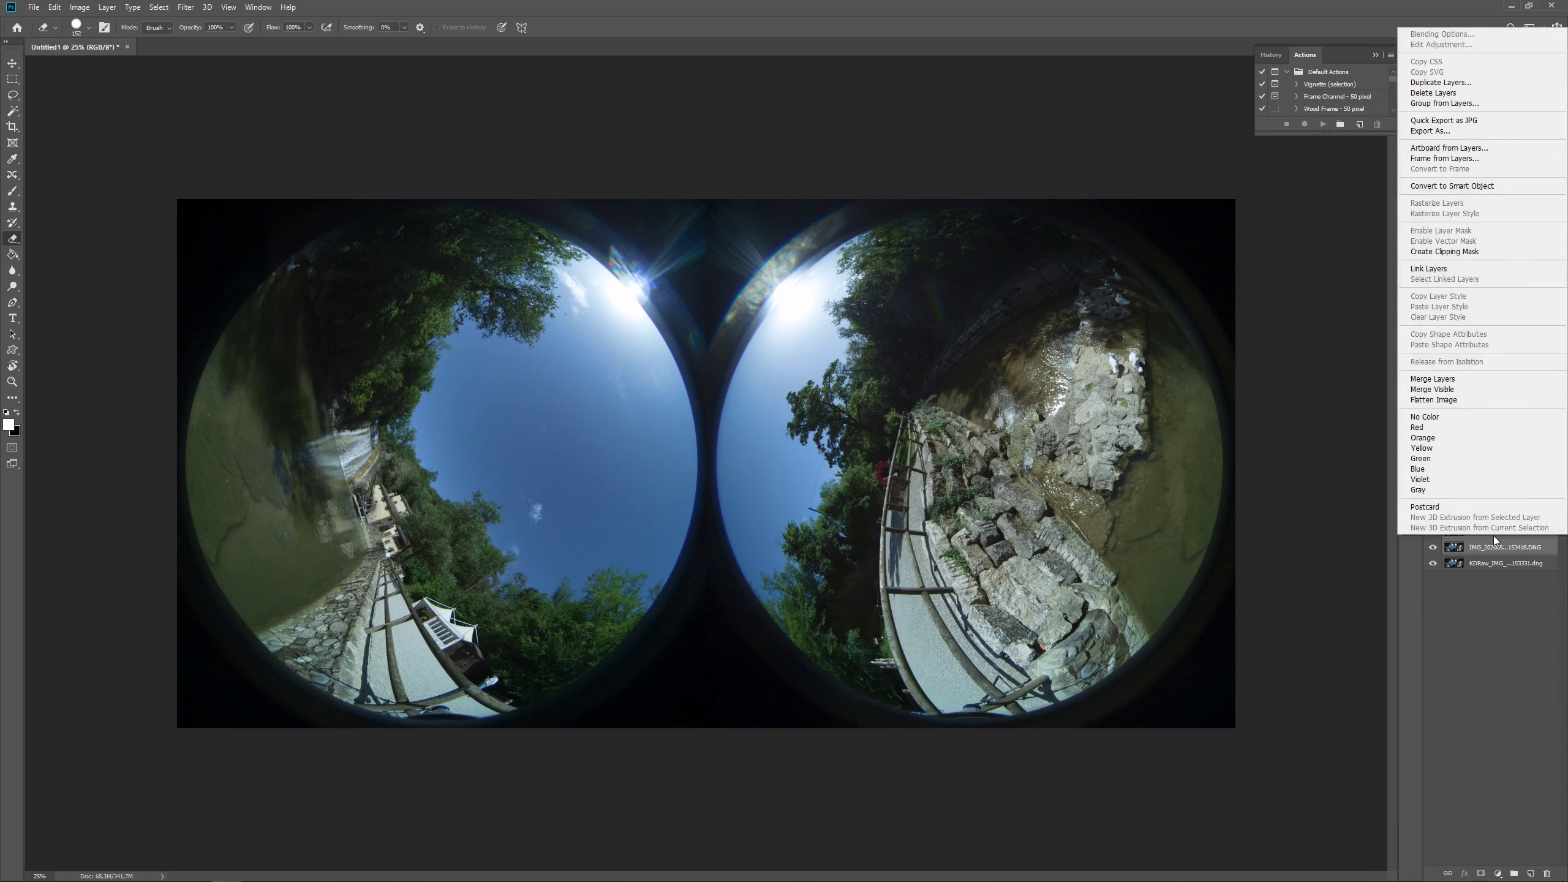
{"action": "left_click", "coordinate": [1461, 187]}
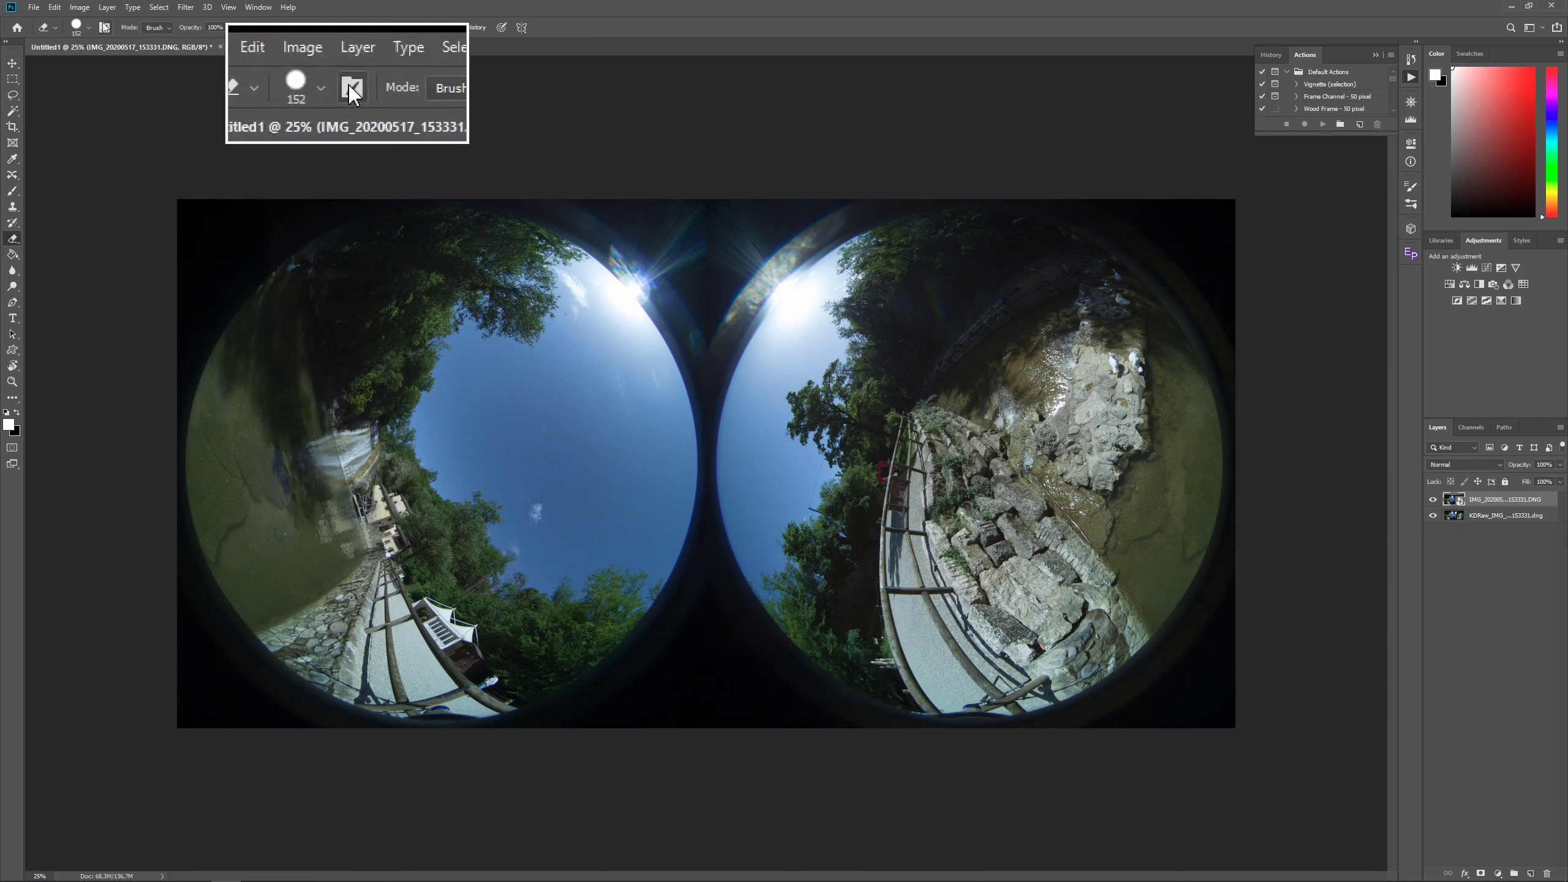
{"action": "left_click", "coordinate": [112, 8]}
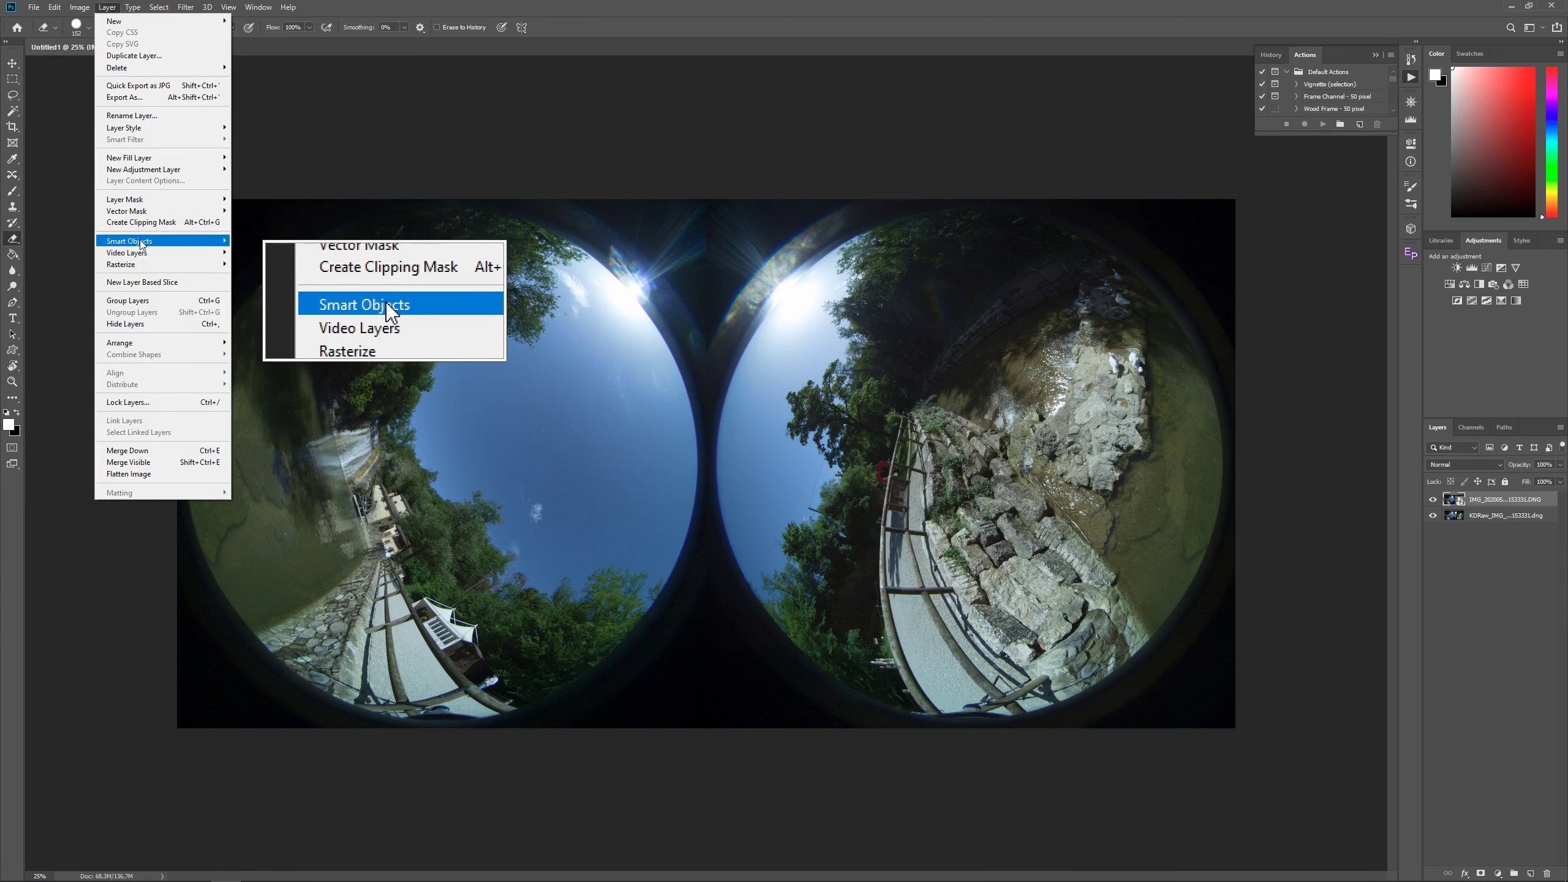
{"action": "mouse_move", "coordinate": [141, 243]}
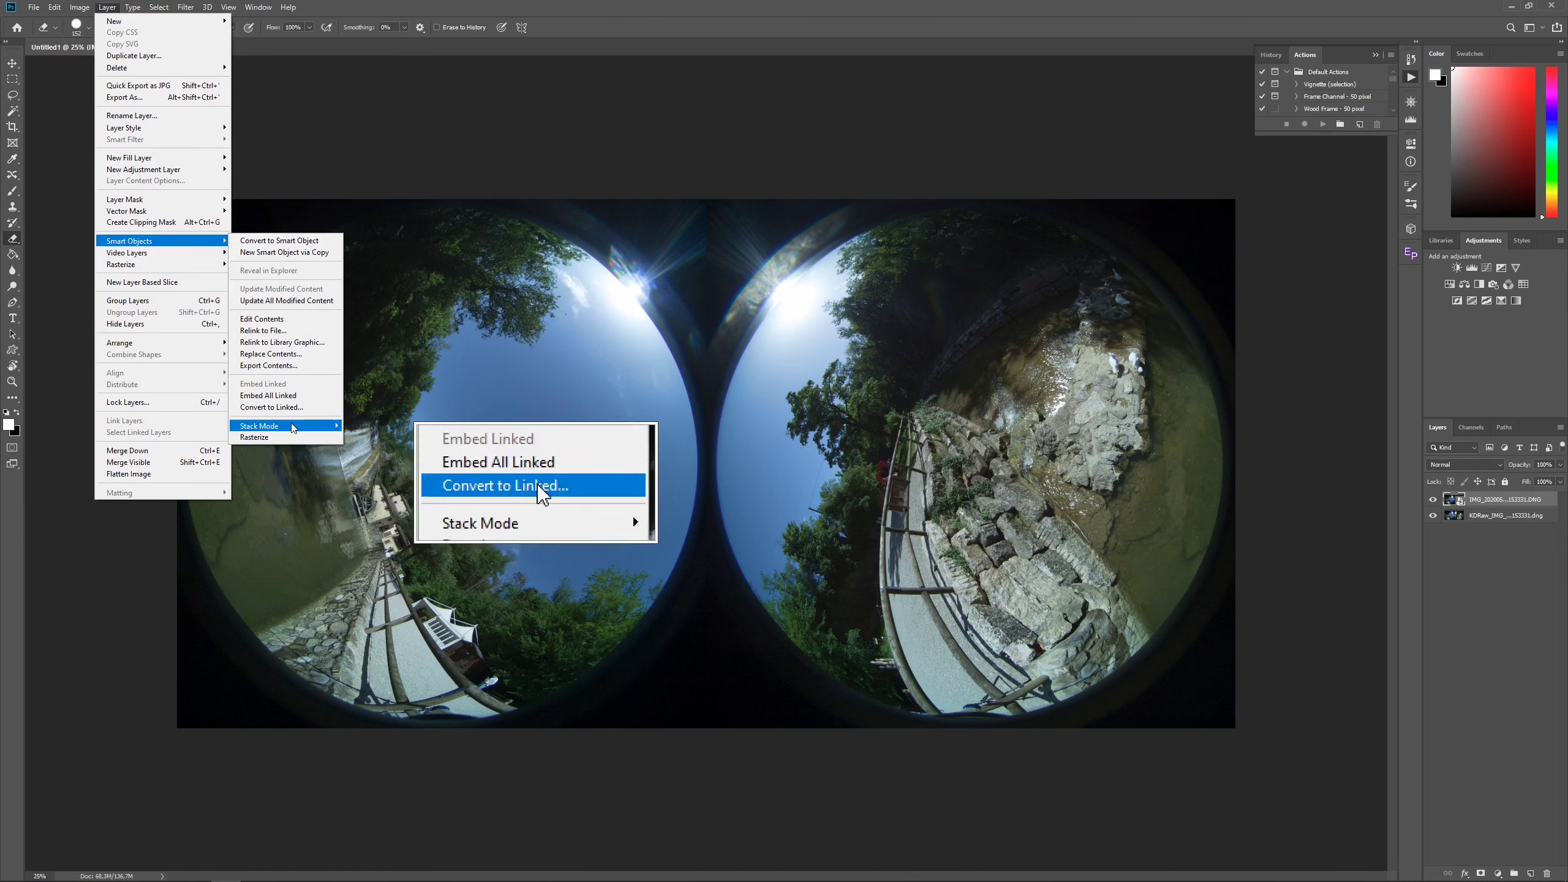
{"action": "mouse_move", "coordinate": [293, 428]}
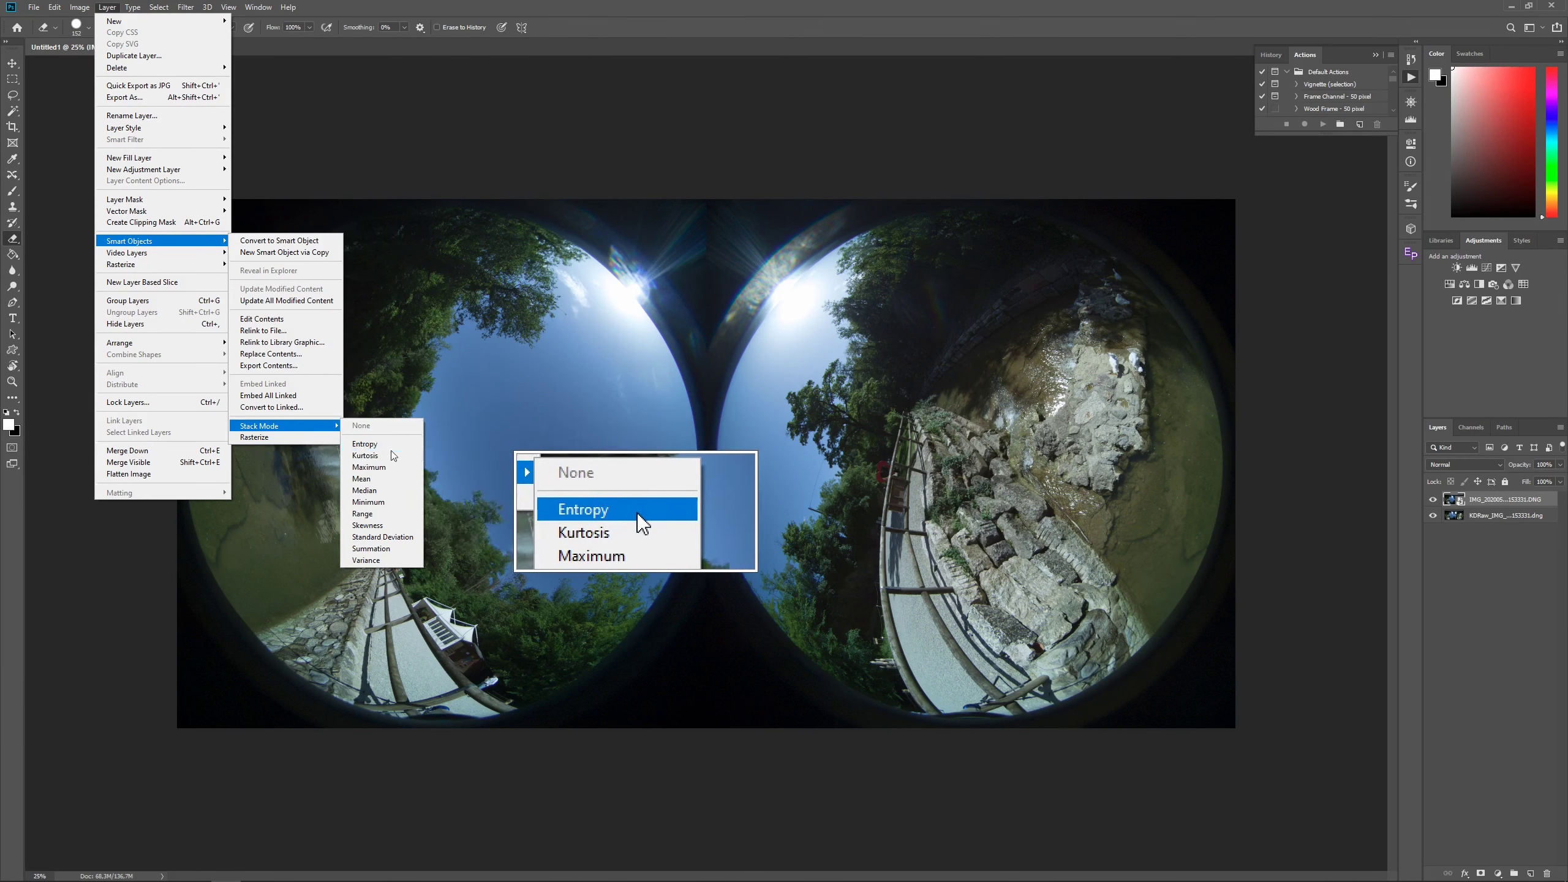
{"action": "left_click", "coordinate": [388, 493]}
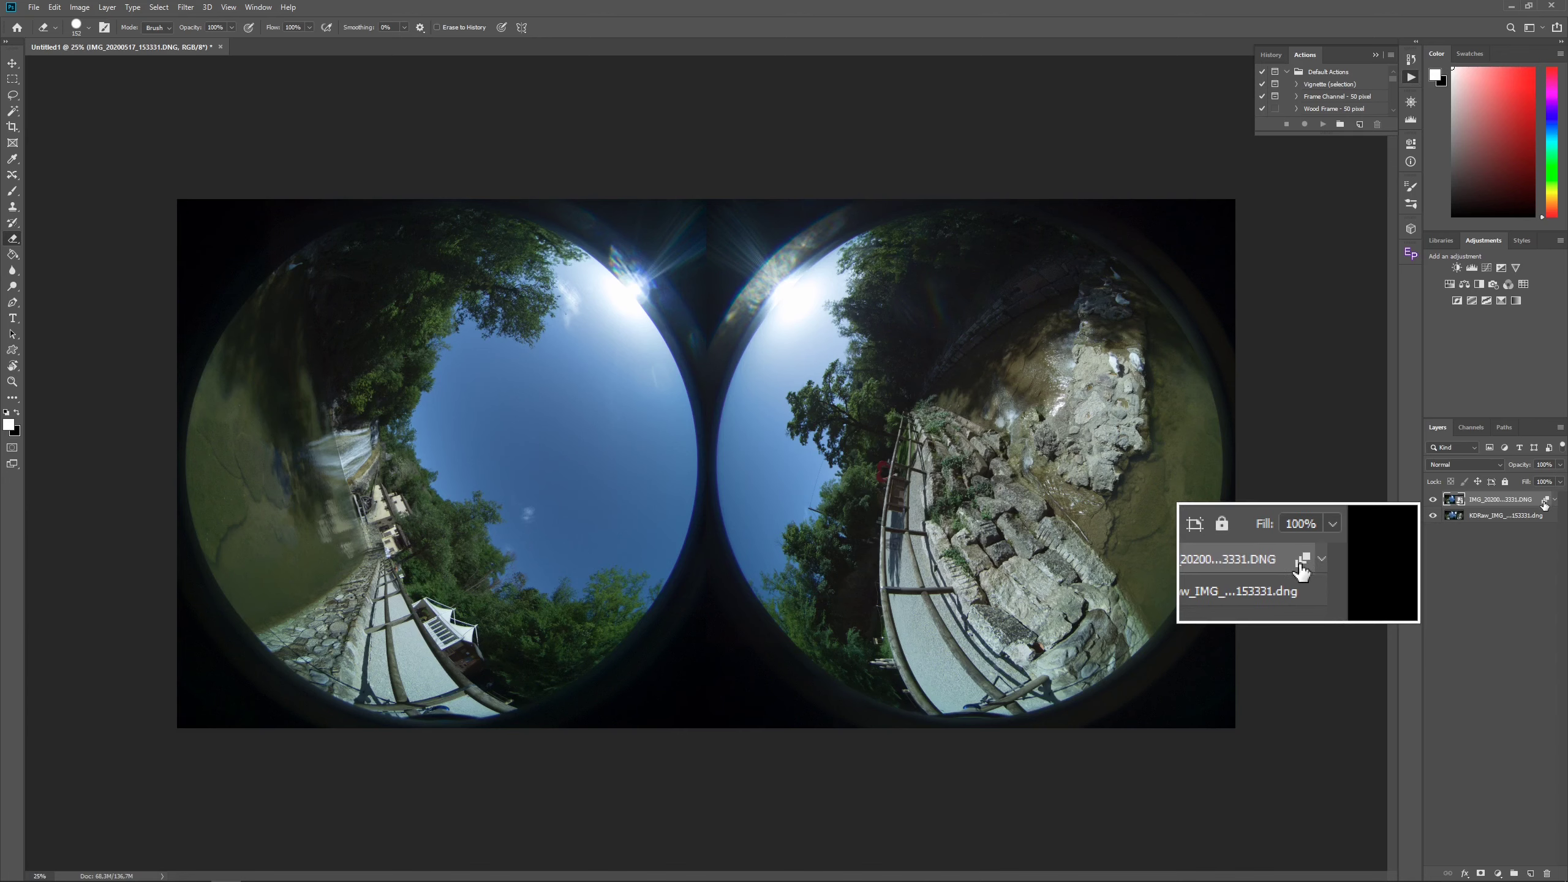
{"action": "mouse_move", "coordinate": [1546, 504]}
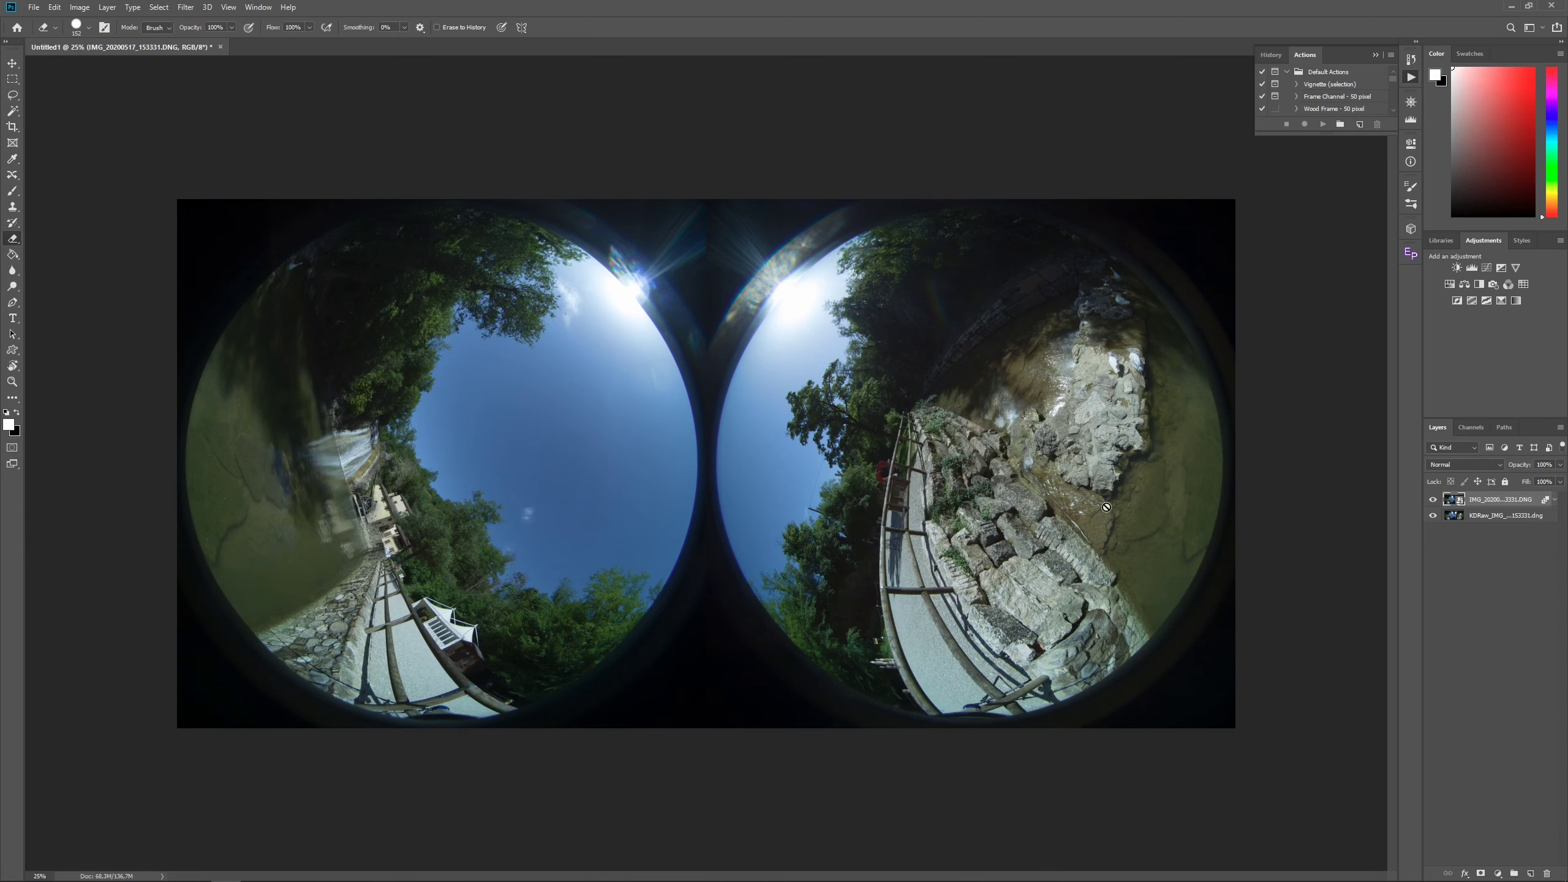
{"action": "scroll", "coordinate": [1092, 433], "scroll_direction": "up", "scroll_amount": 5}
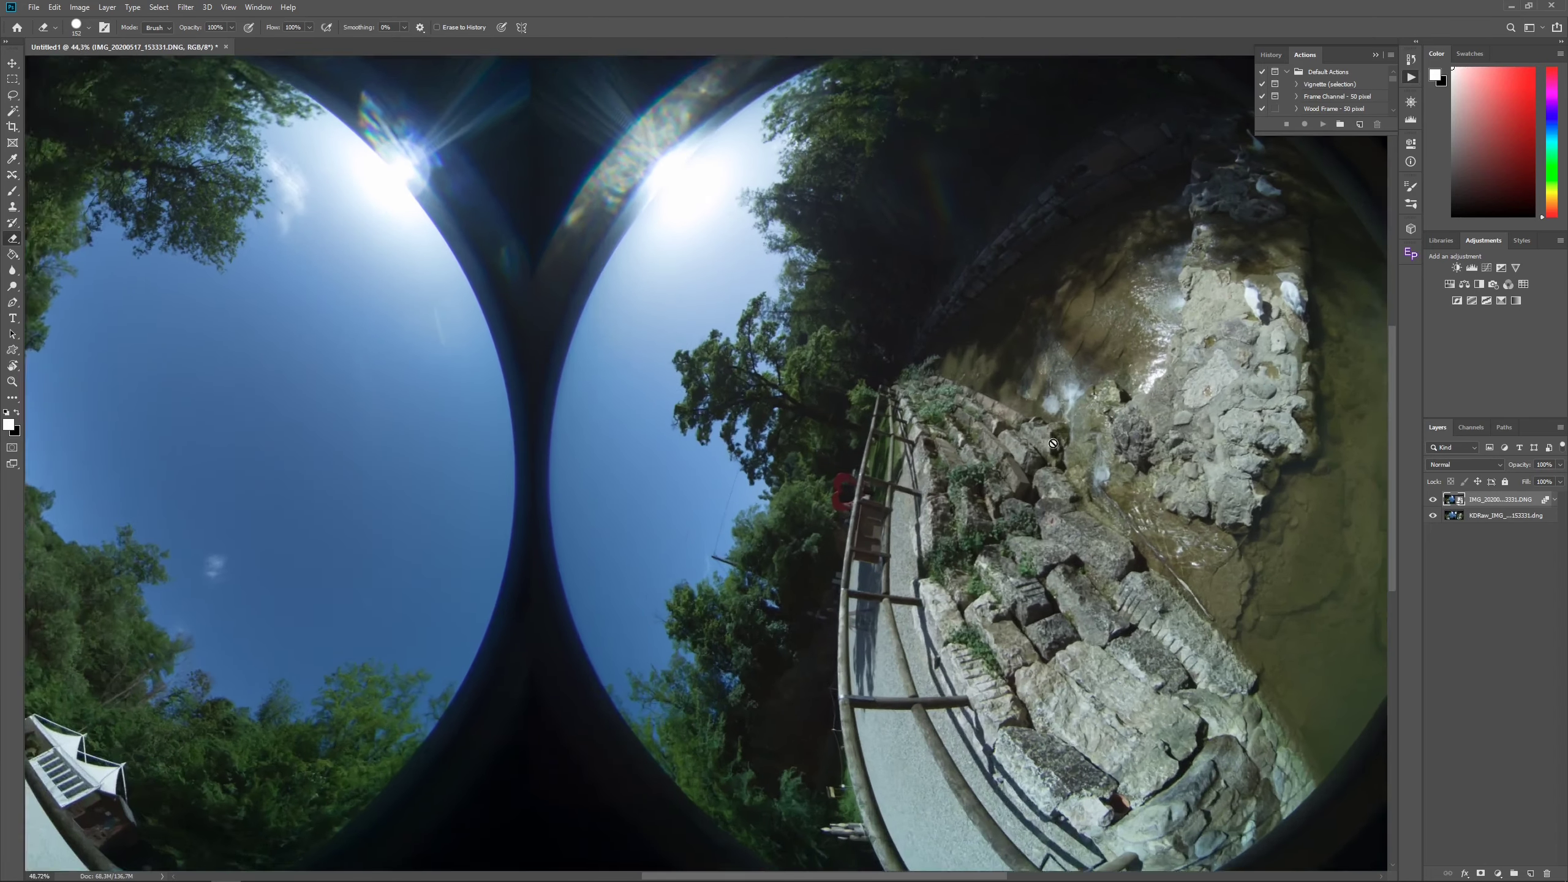
{"action": "scroll", "coordinate": [1040, 447], "scroll_direction": "up", "scroll_amount": 3}
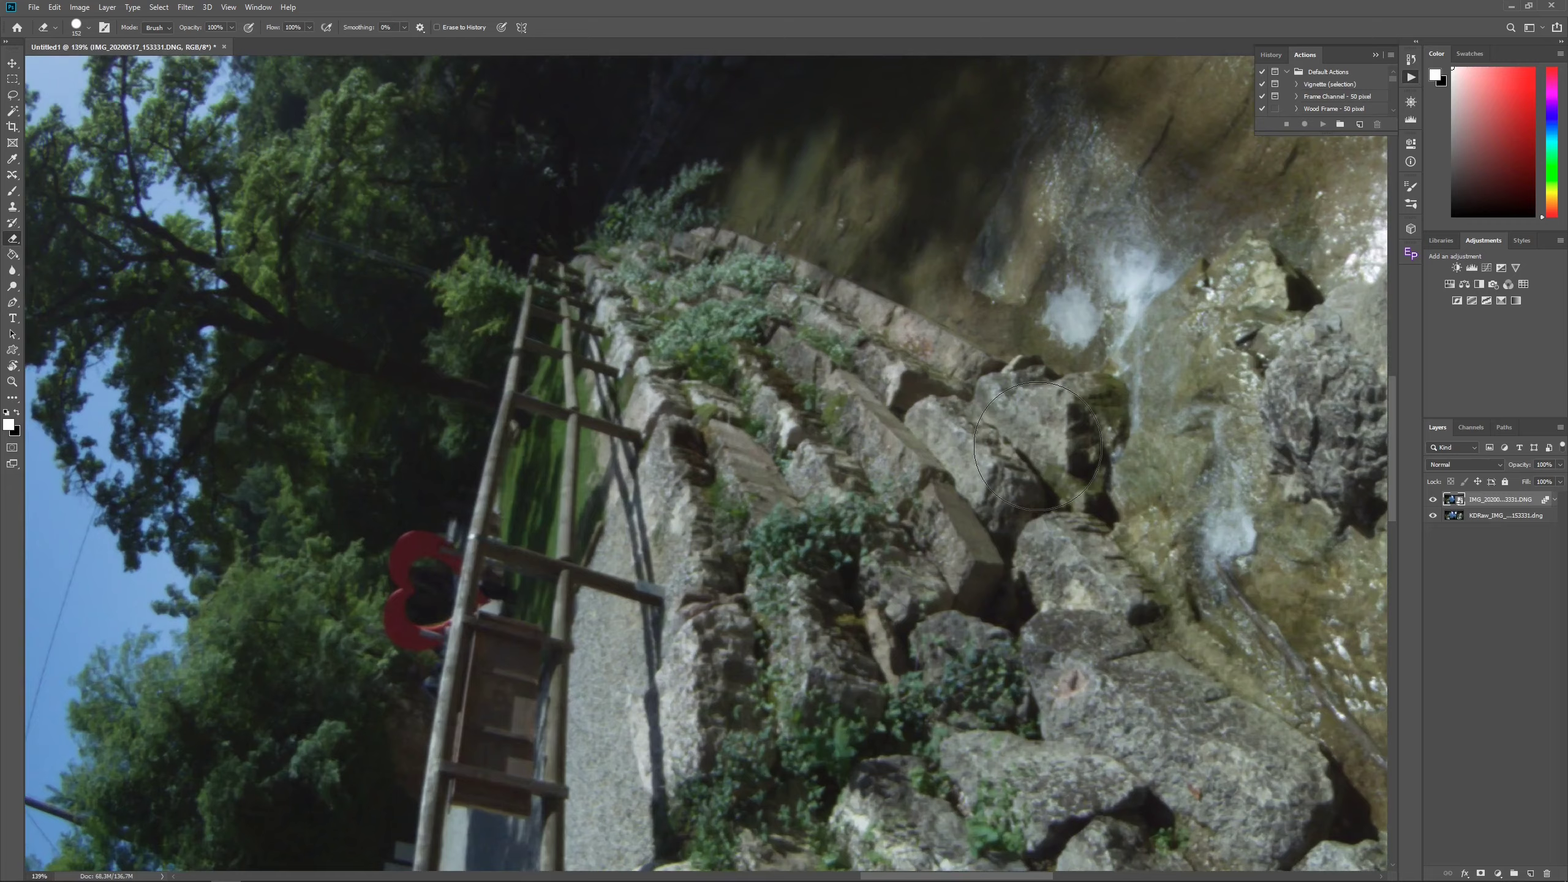
{"action": "left_click_drag", "start_coordinate": [1155, 320], "coordinate": [373, 580]}
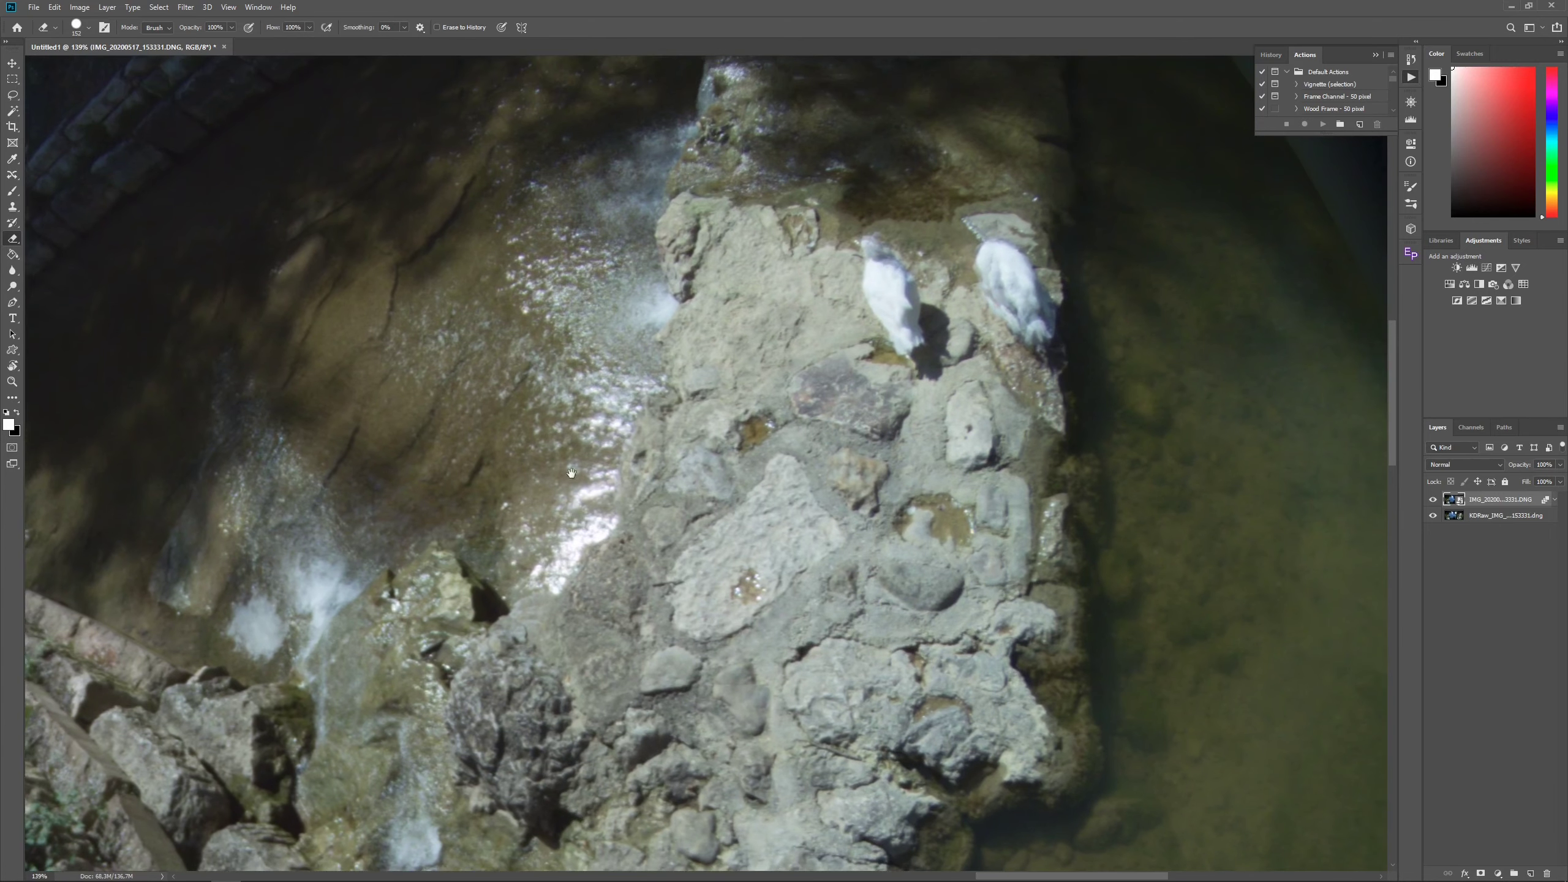
{"action": "left_click_drag", "start_coordinate": [842, 263], "coordinate": [678, 431]}
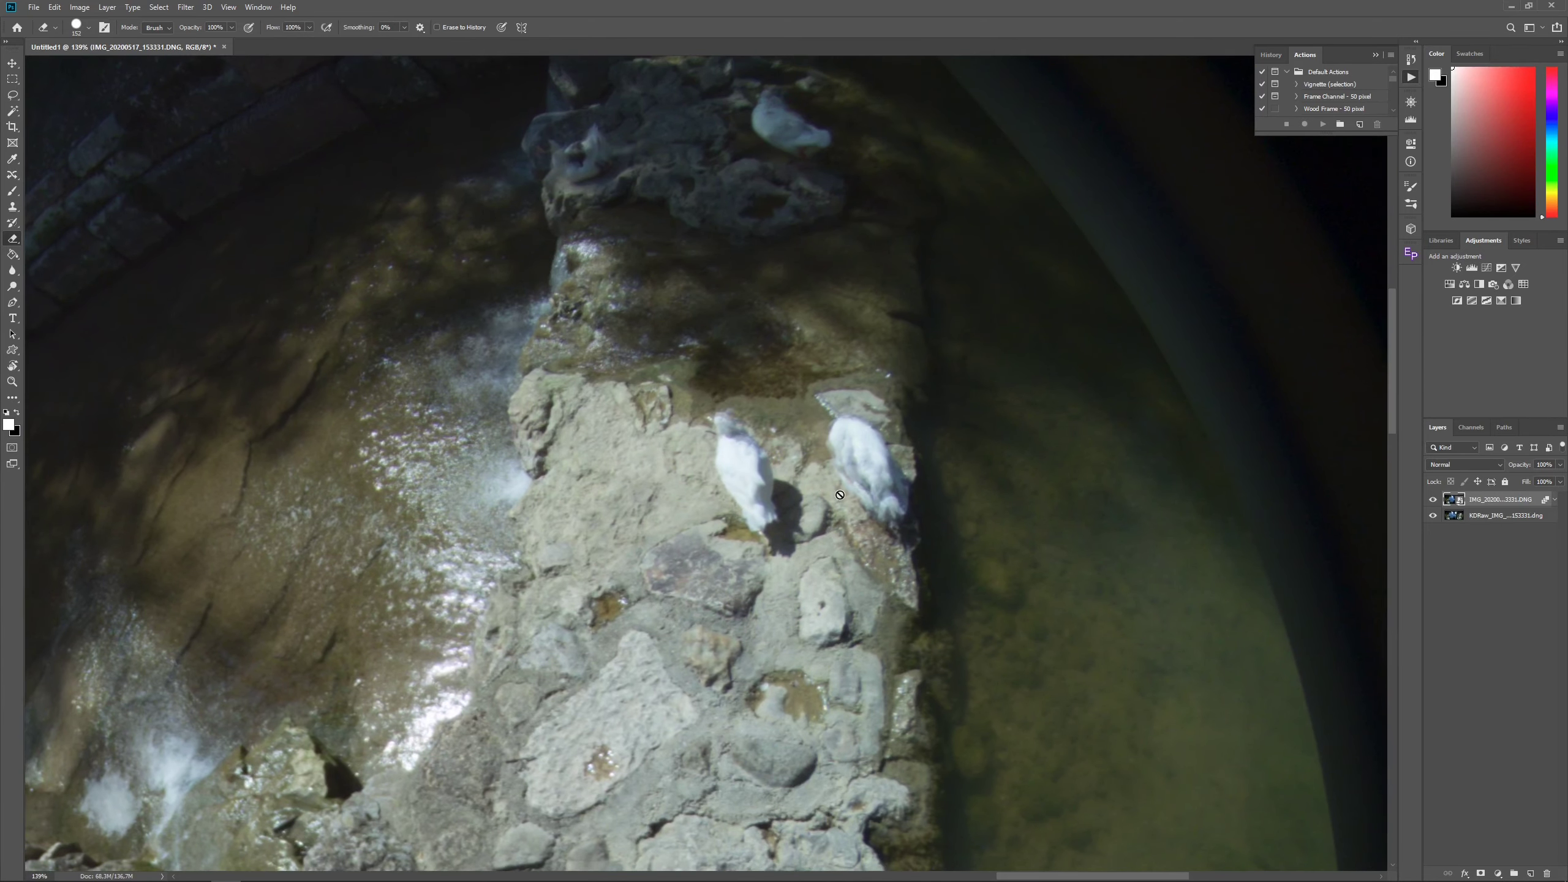
{"action": "scroll", "coordinate": [834, 494], "scroll_direction": "up", "scroll_amount": 3}
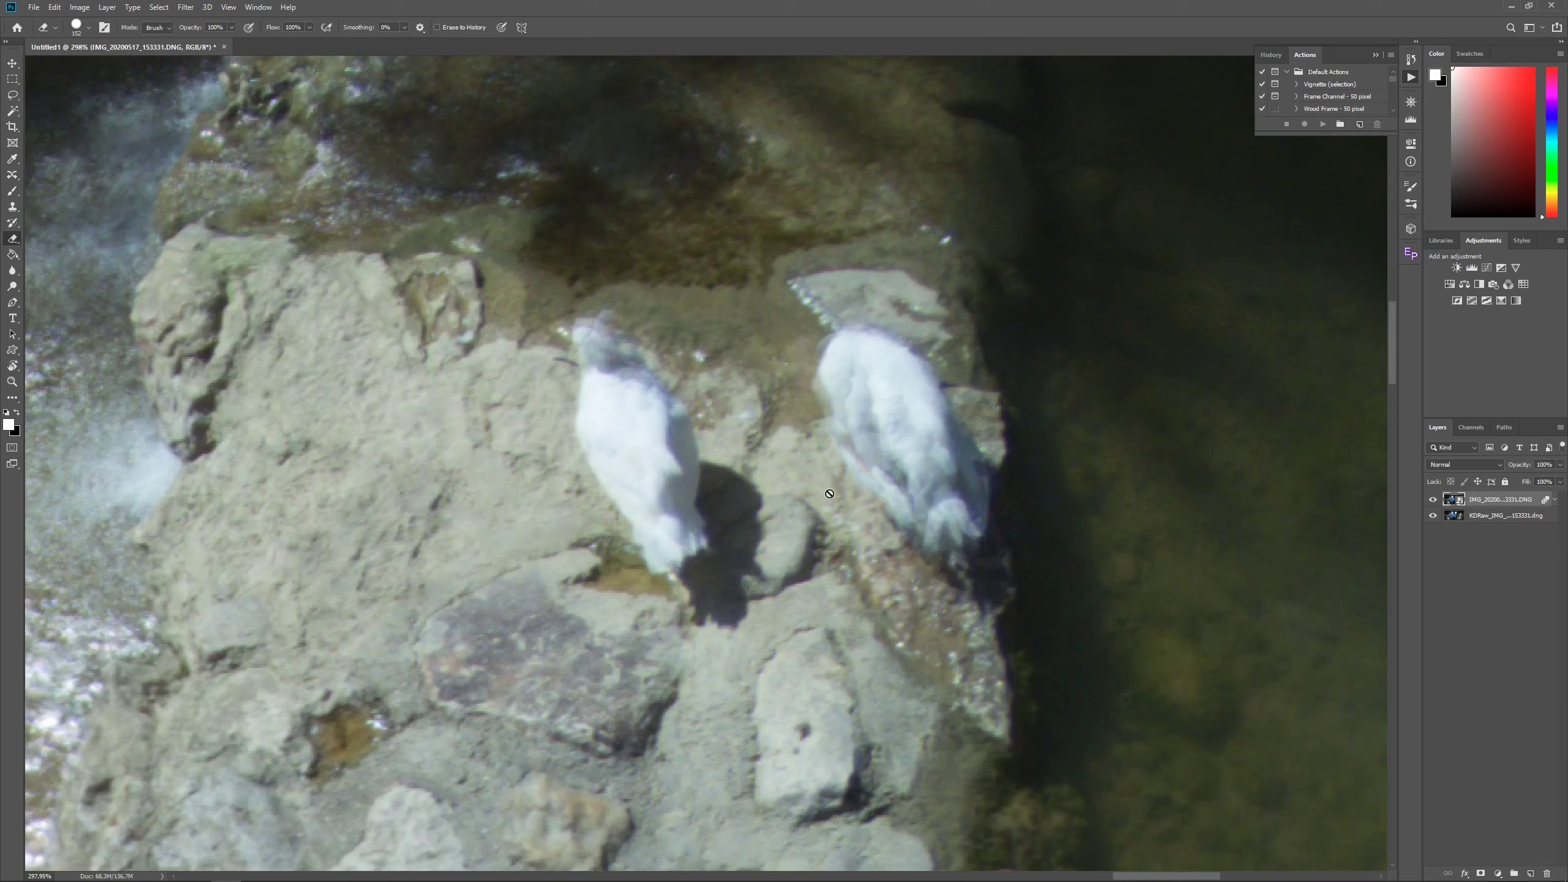
{"action": "scroll", "coordinate": [868, 455], "scroll_direction": "up", "scroll_amount": 1}
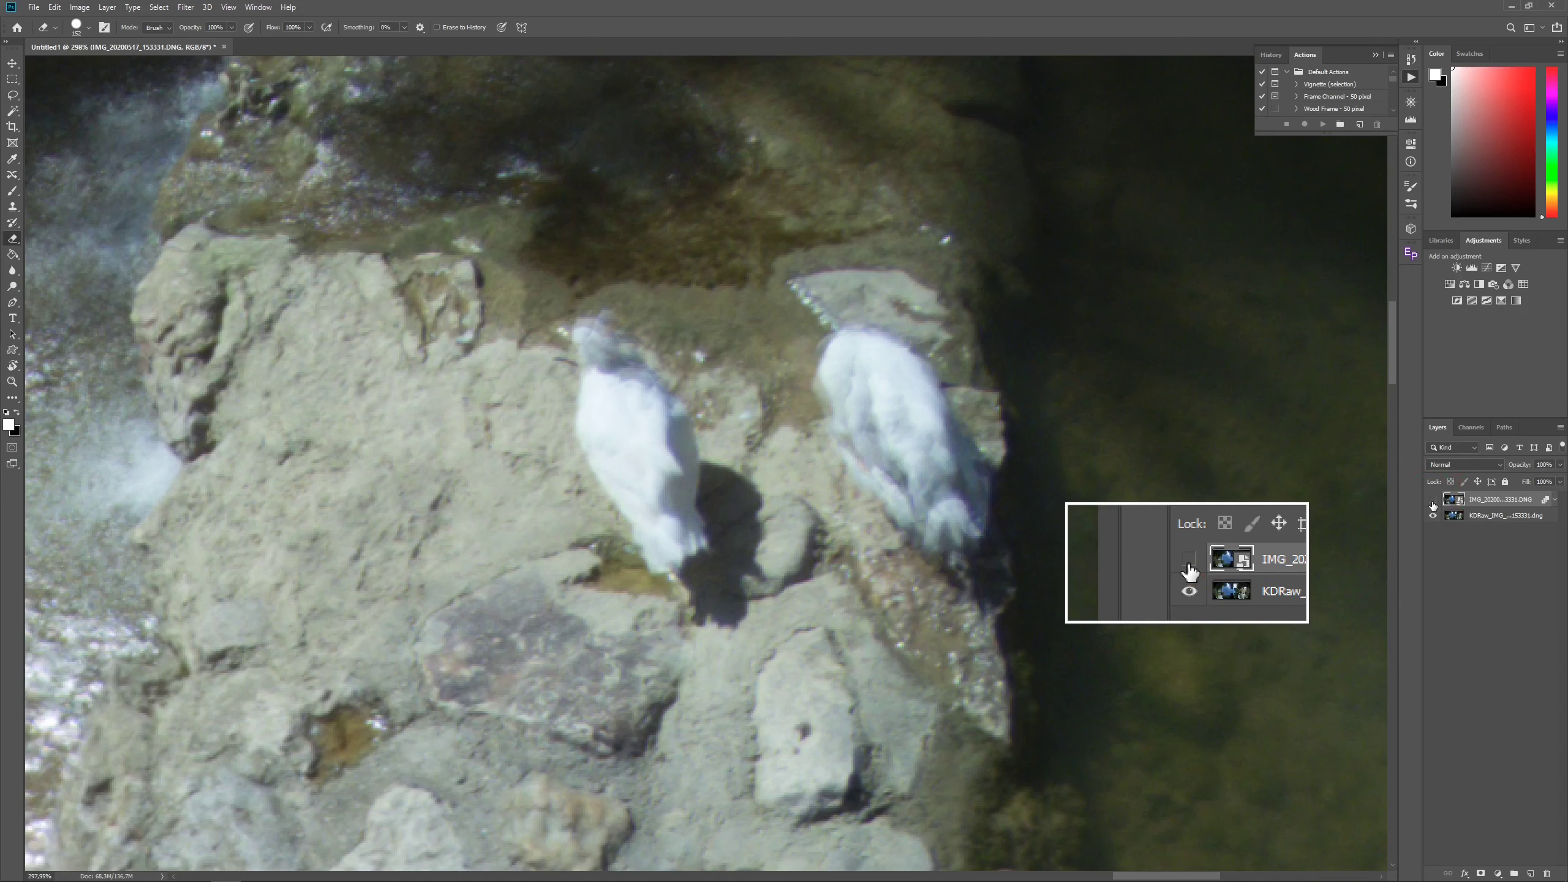
{"action": "left_click", "coordinate": [1433, 499]}
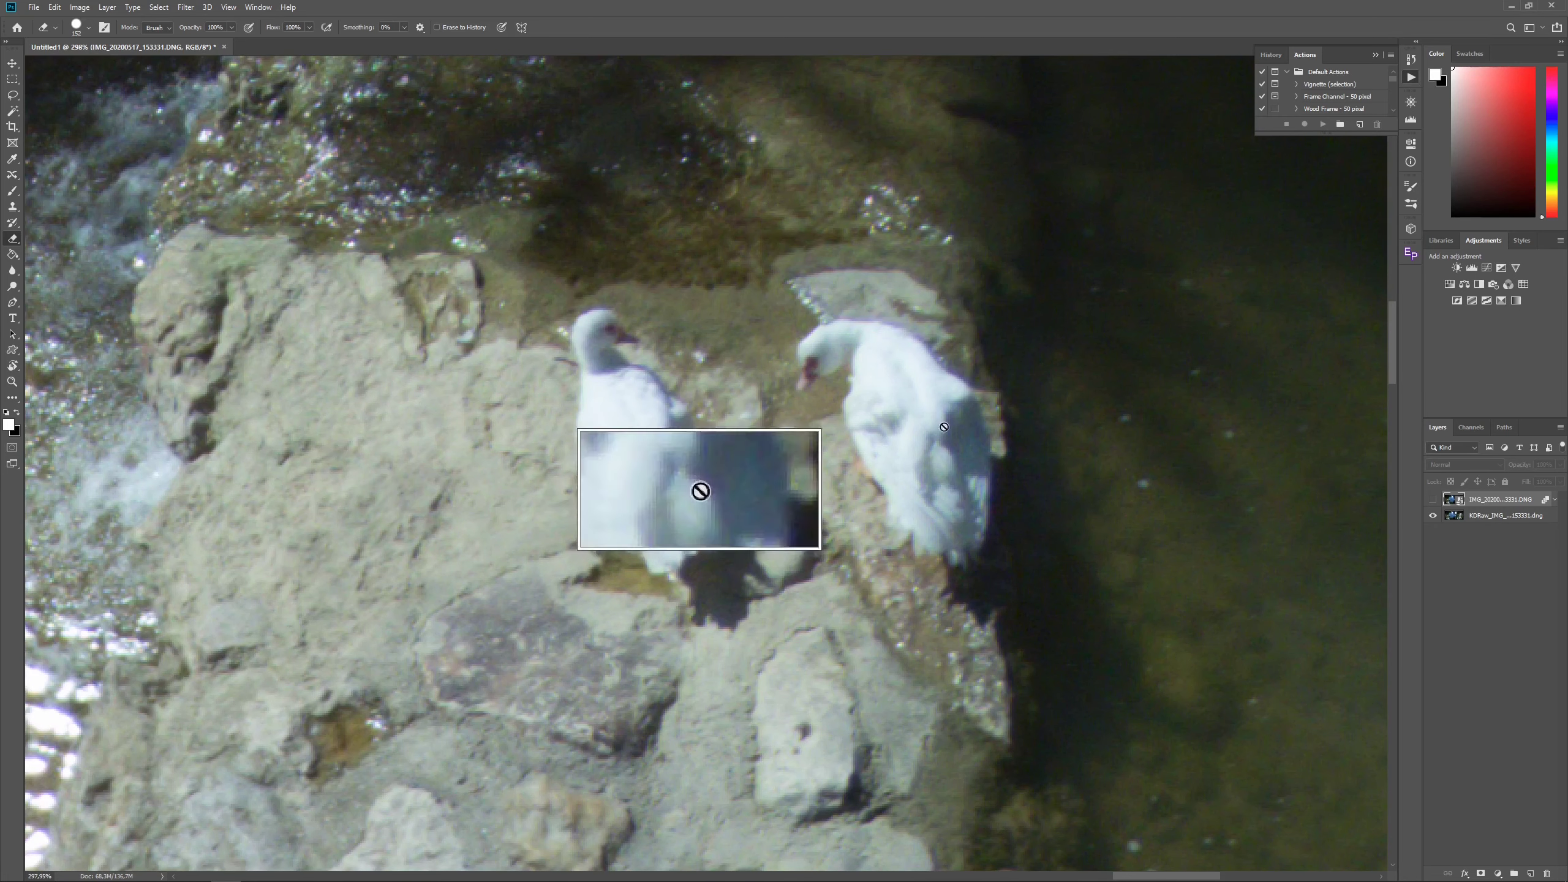
{"action": "left_click", "coordinate": [1432, 500]}
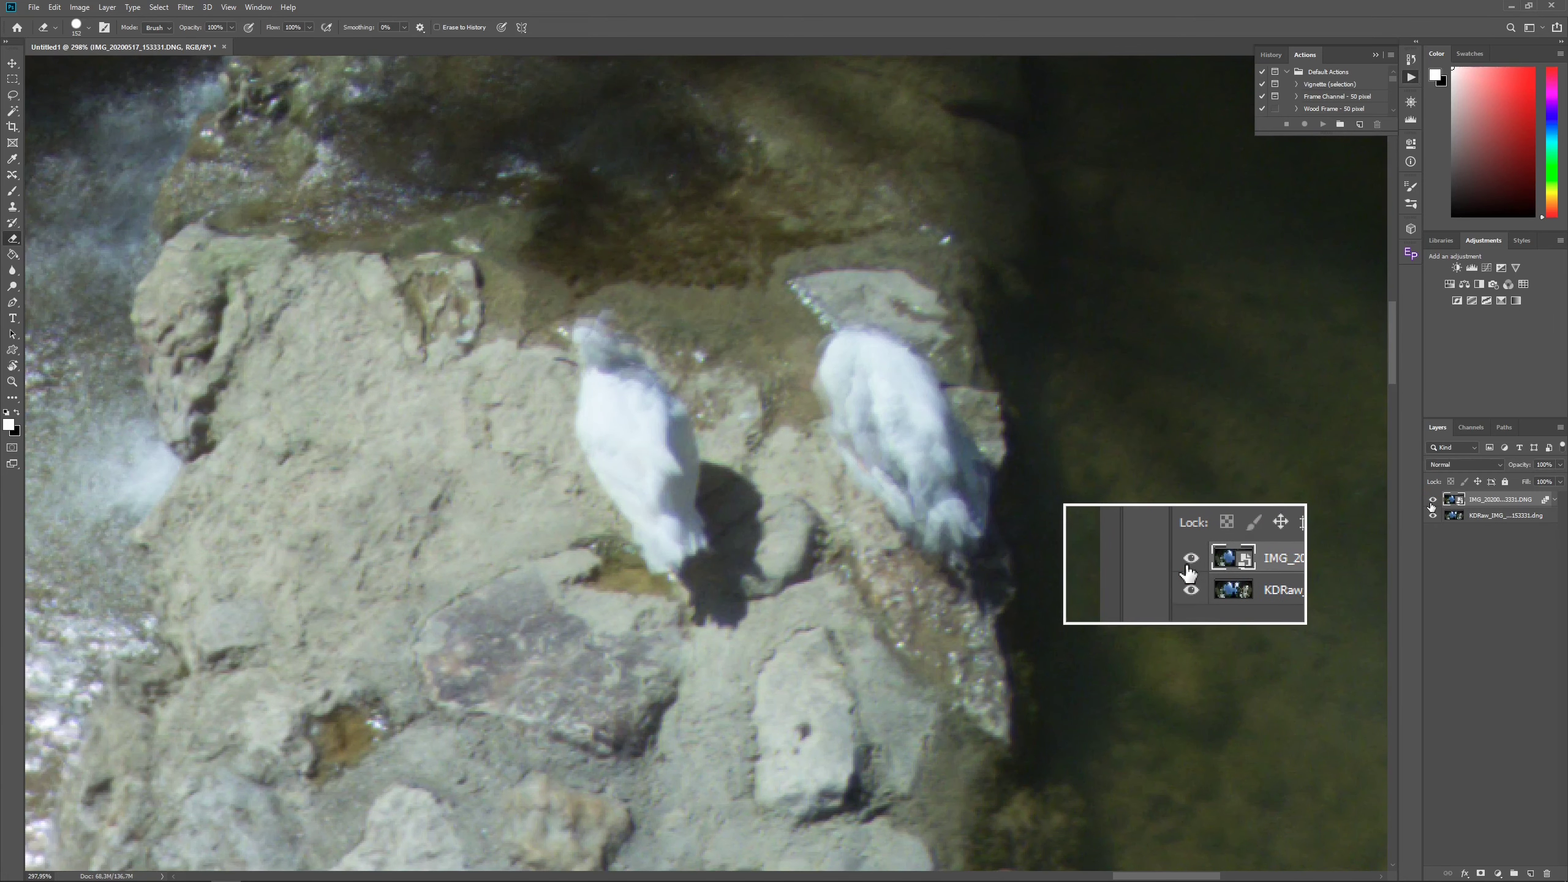
{"action": "left_click_drag", "start_coordinate": [77, 594], "coordinate": [717, 561]}
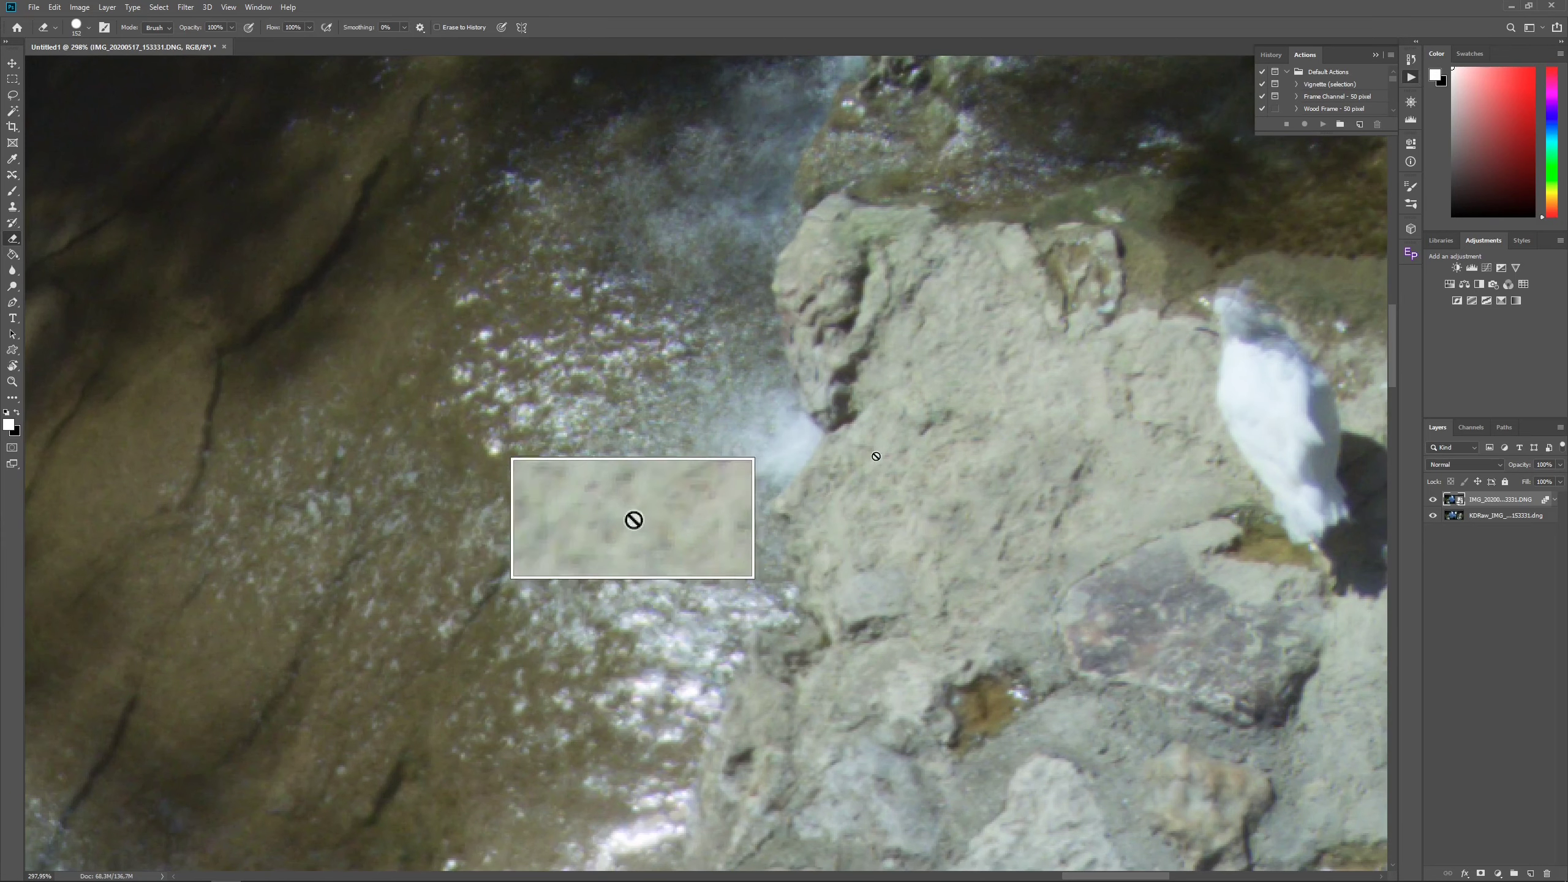
{"action": "left_click", "coordinate": [1433, 500]}
{"action": "left_click", "coordinate": [1433, 501]}
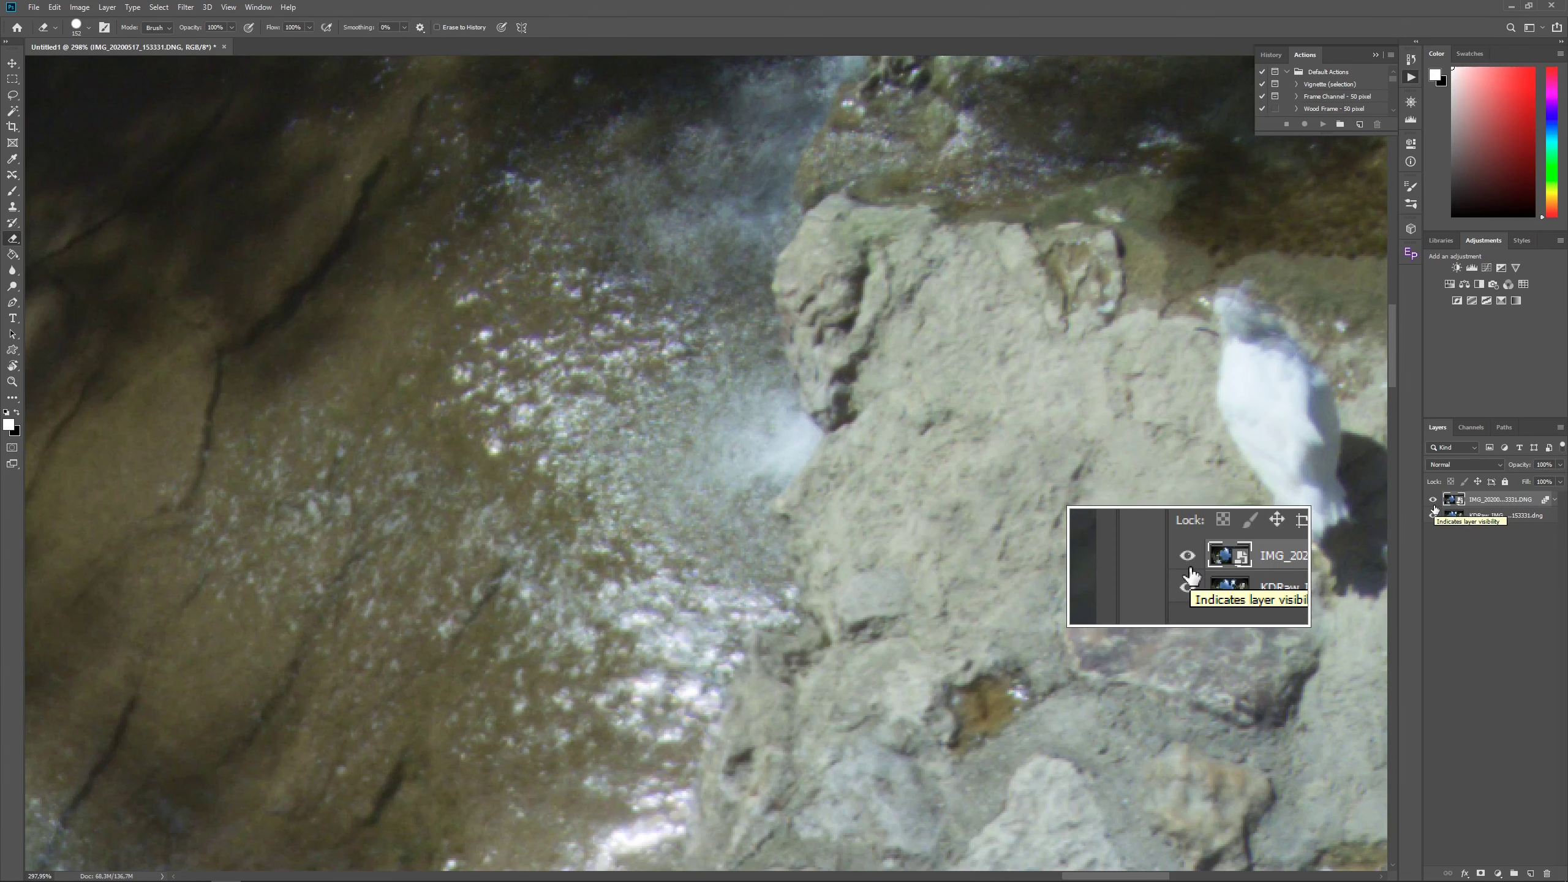
{"action": "left_click", "coordinate": [1433, 514]}
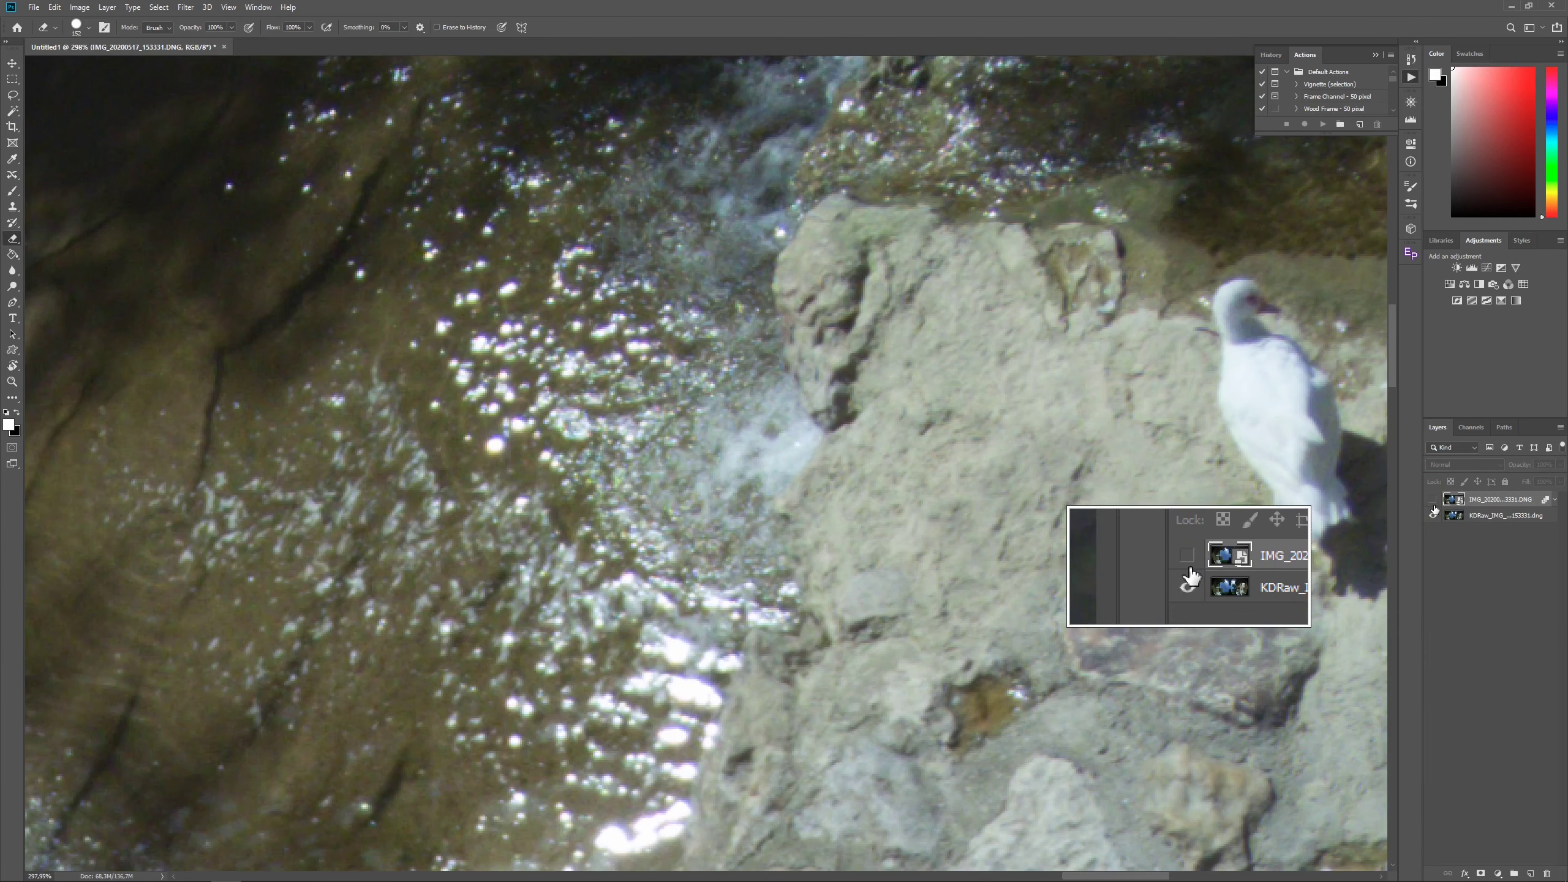
{"action": "left_click", "coordinate": [1434, 514]}
{"action": "scroll", "coordinate": [1040, 553], "scroll_direction": "down", "scroll_amount": 10}
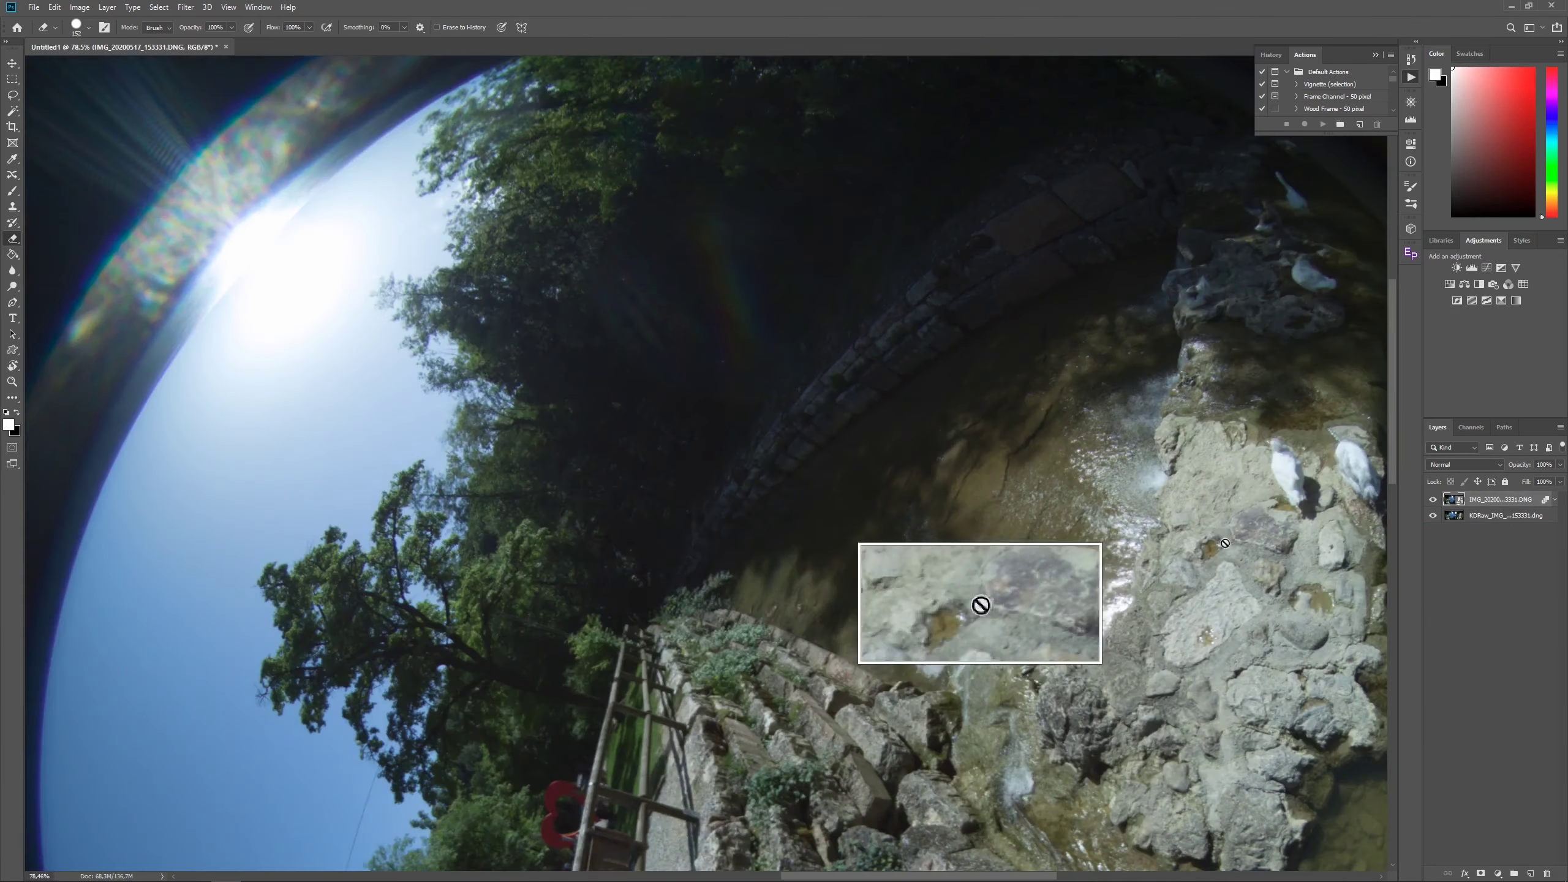
{"action": "scroll", "coordinate": [662, 691], "scroll_direction": "down", "scroll_amount": 1}
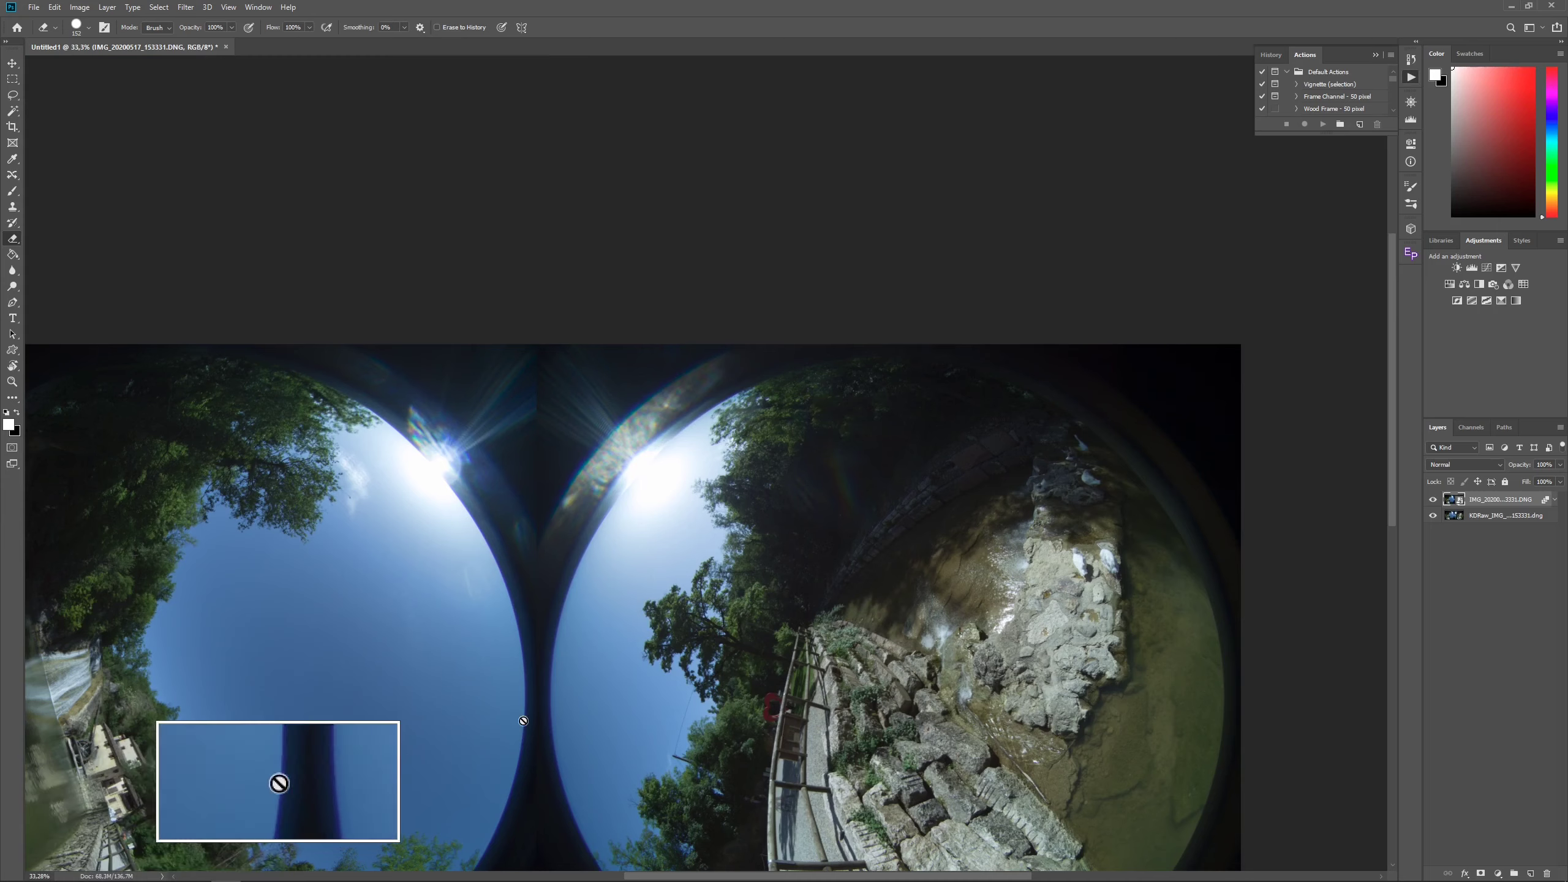
{"action": "left_click_drag", "start_coordinate": [326, 785], "coordinate": [389, 773]}
{"action": "scroll", "coordinate": [767, 626], "scroll_direction": "up", "scroll_amount": 6}
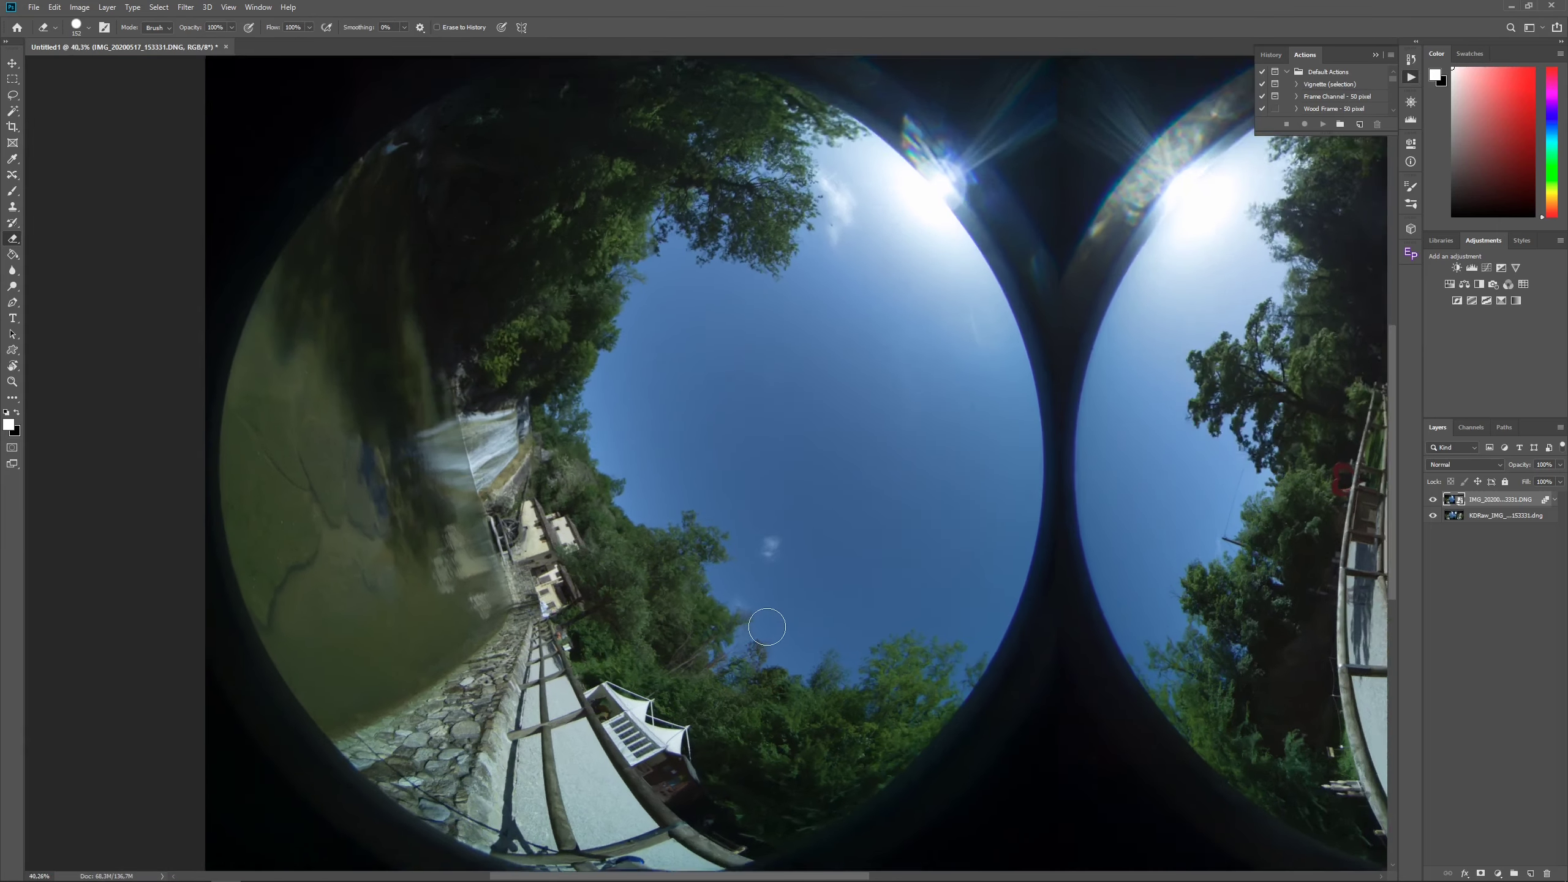
{"action": "scroll", "coordinate": [767, 627], "scroll_direction": "up", "scroll_amount": 5}
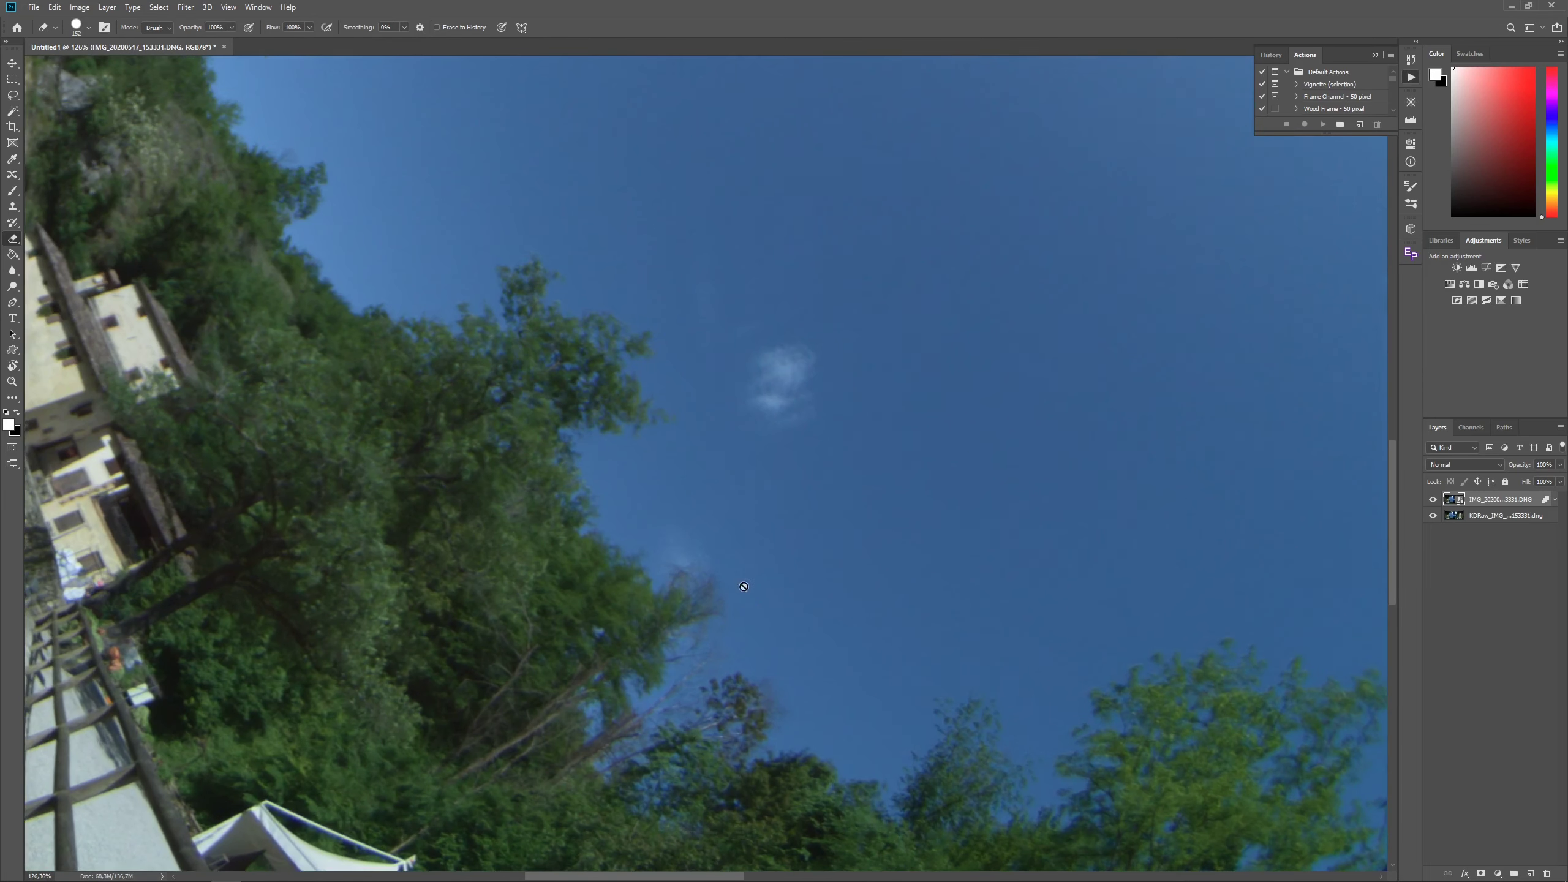
{"action": "scroll", "coordinate": [726, 413], "scroll_direction": "up", "scroll_amount": 1}
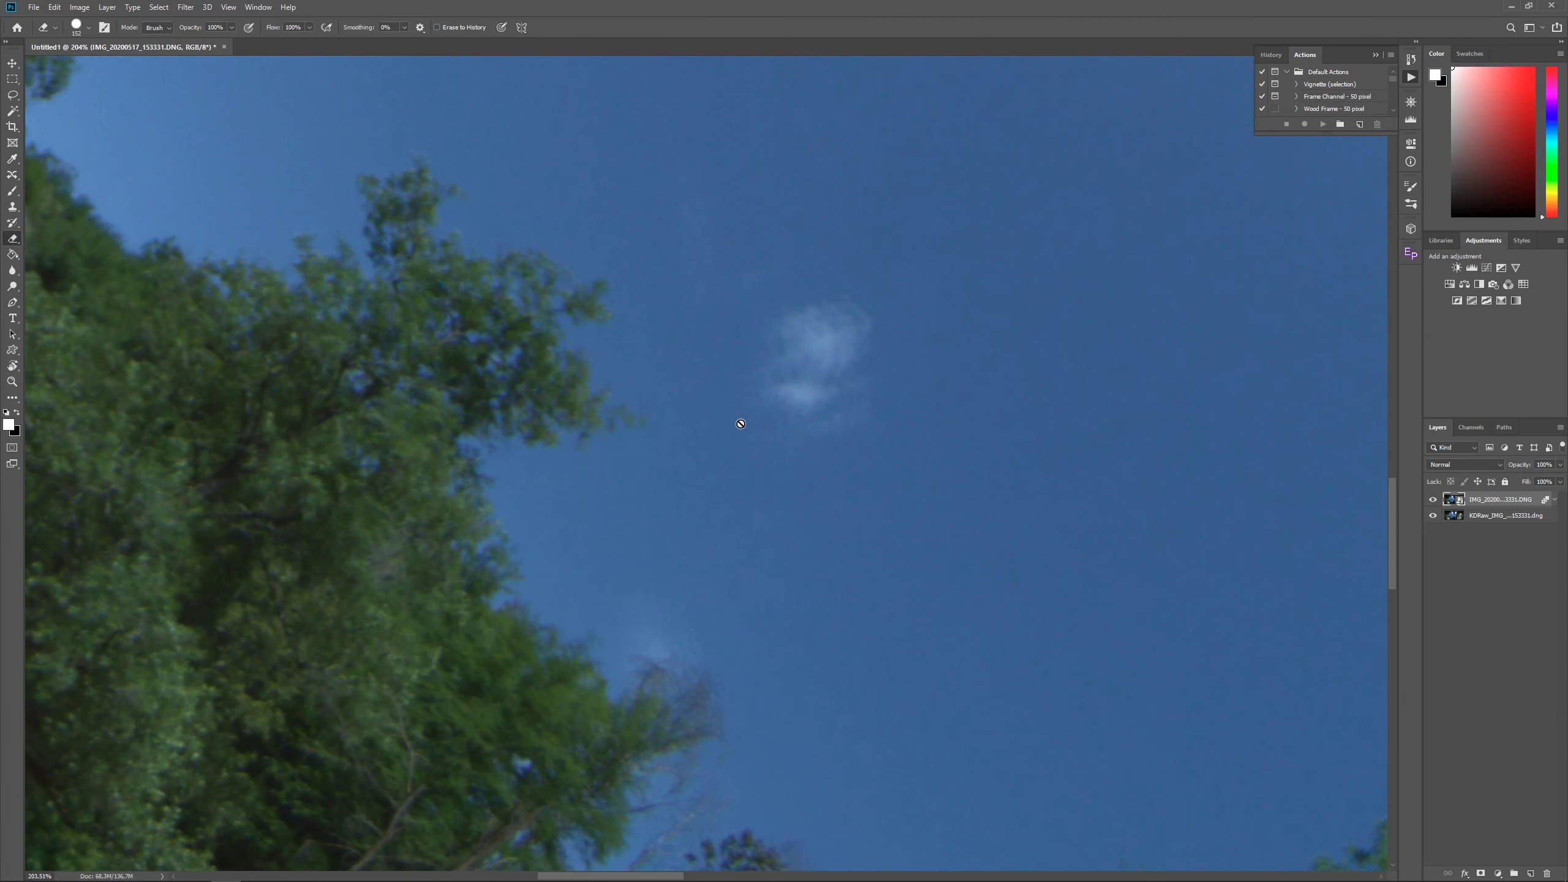
{"action": "scroll", "coordinate": [862, 389], "scroll_direction": "up", "scroll_amount": 2}
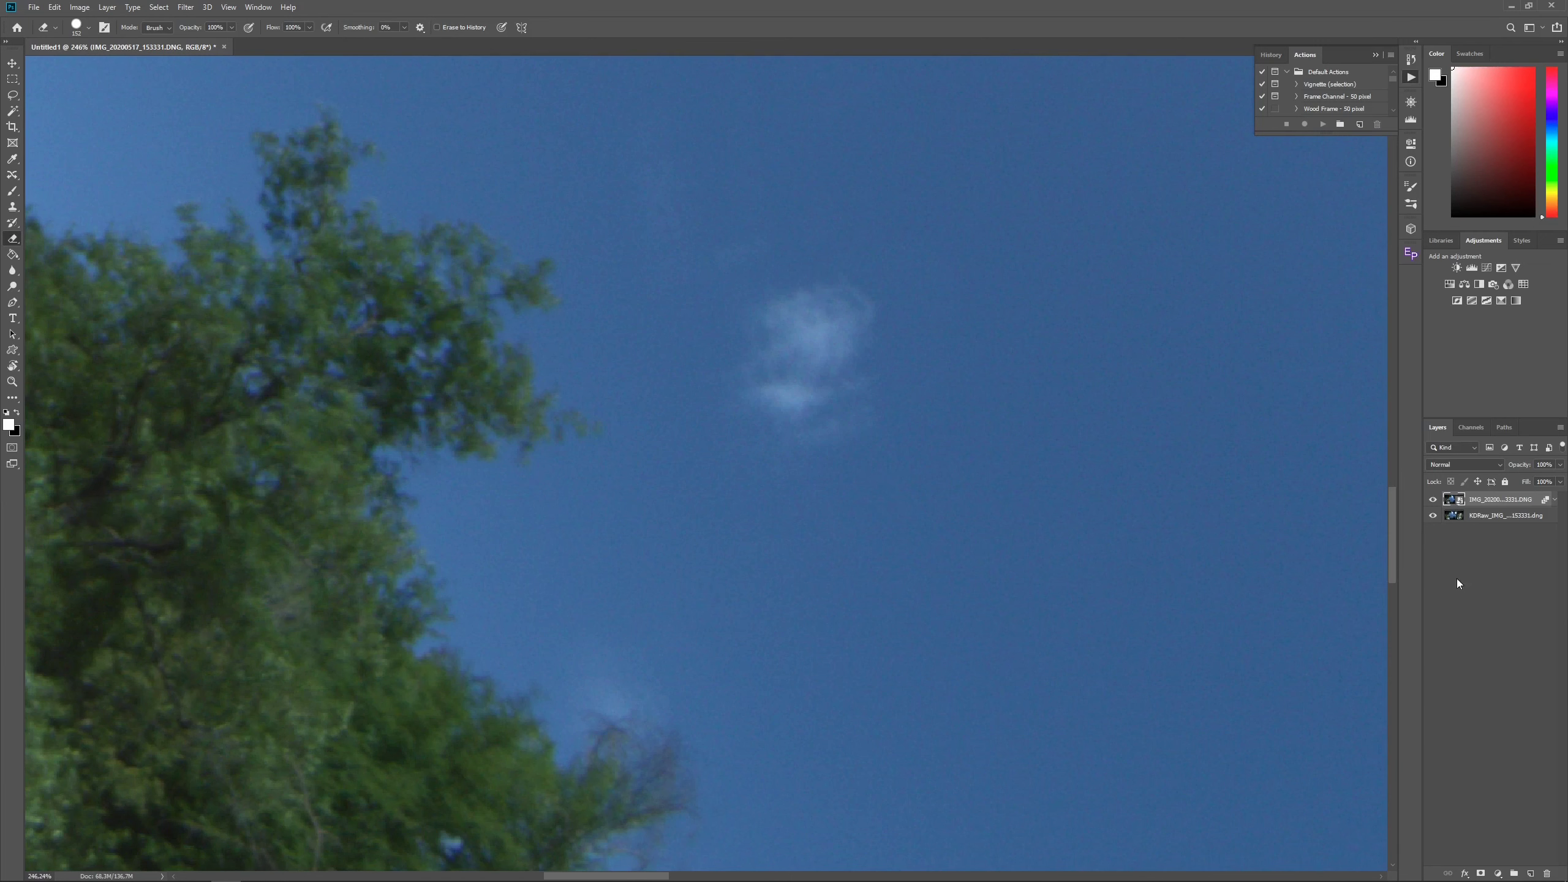
{"action": "left_click", "coordinate": [1431, 501]}
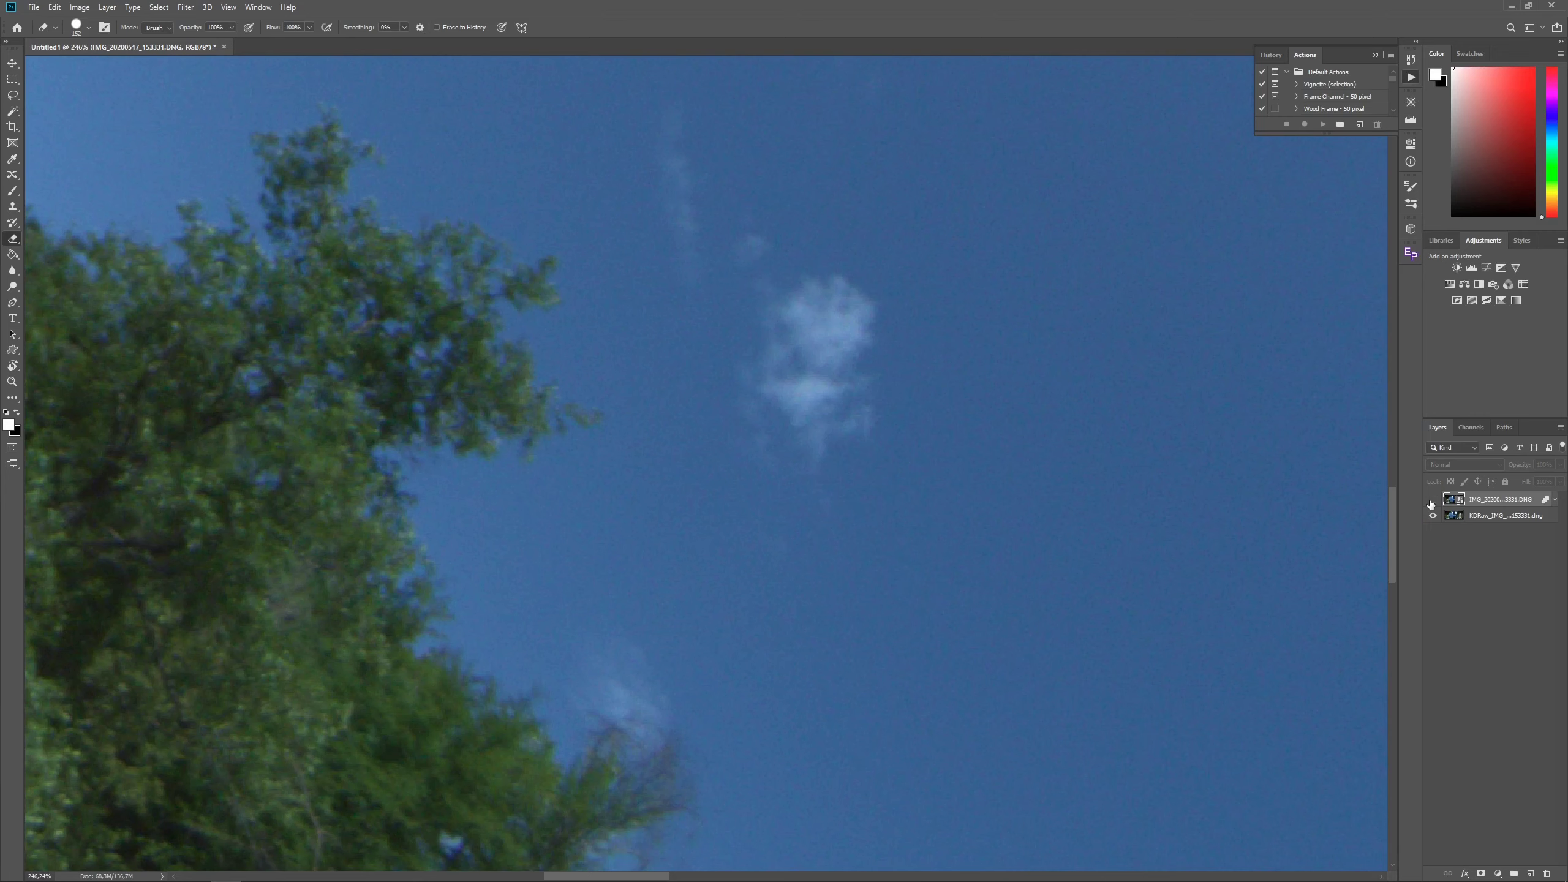
{"action": "left_click", "coordinate": [1431, 502]}
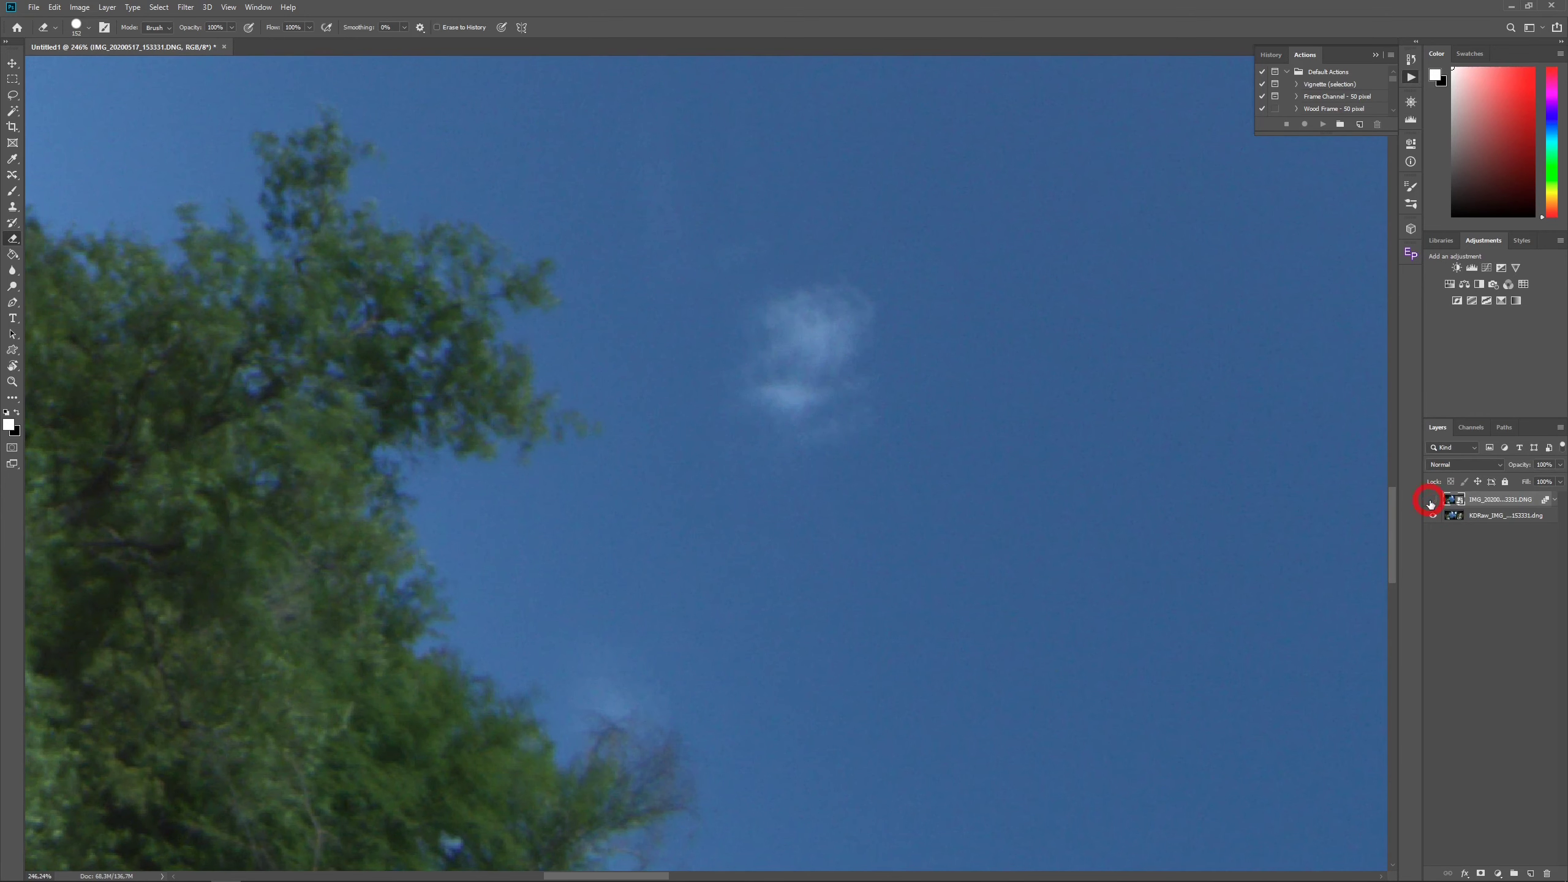
{"action": "left_click", "coordinate": [1431, 502]}
{"action": "left_click", "coordinate": [1431, 501]}
{"action": "left_click", "coordinate": [1431, 502]}
{"action": "left_click", "coordinate": [1431, 502]}
{"action": "left_click", "coordinate": [1431, 502]}
{"action": "left_click", "coordinate": [1431, 502]}
{"action": "left_click", "coordinate": [1431, 502]}
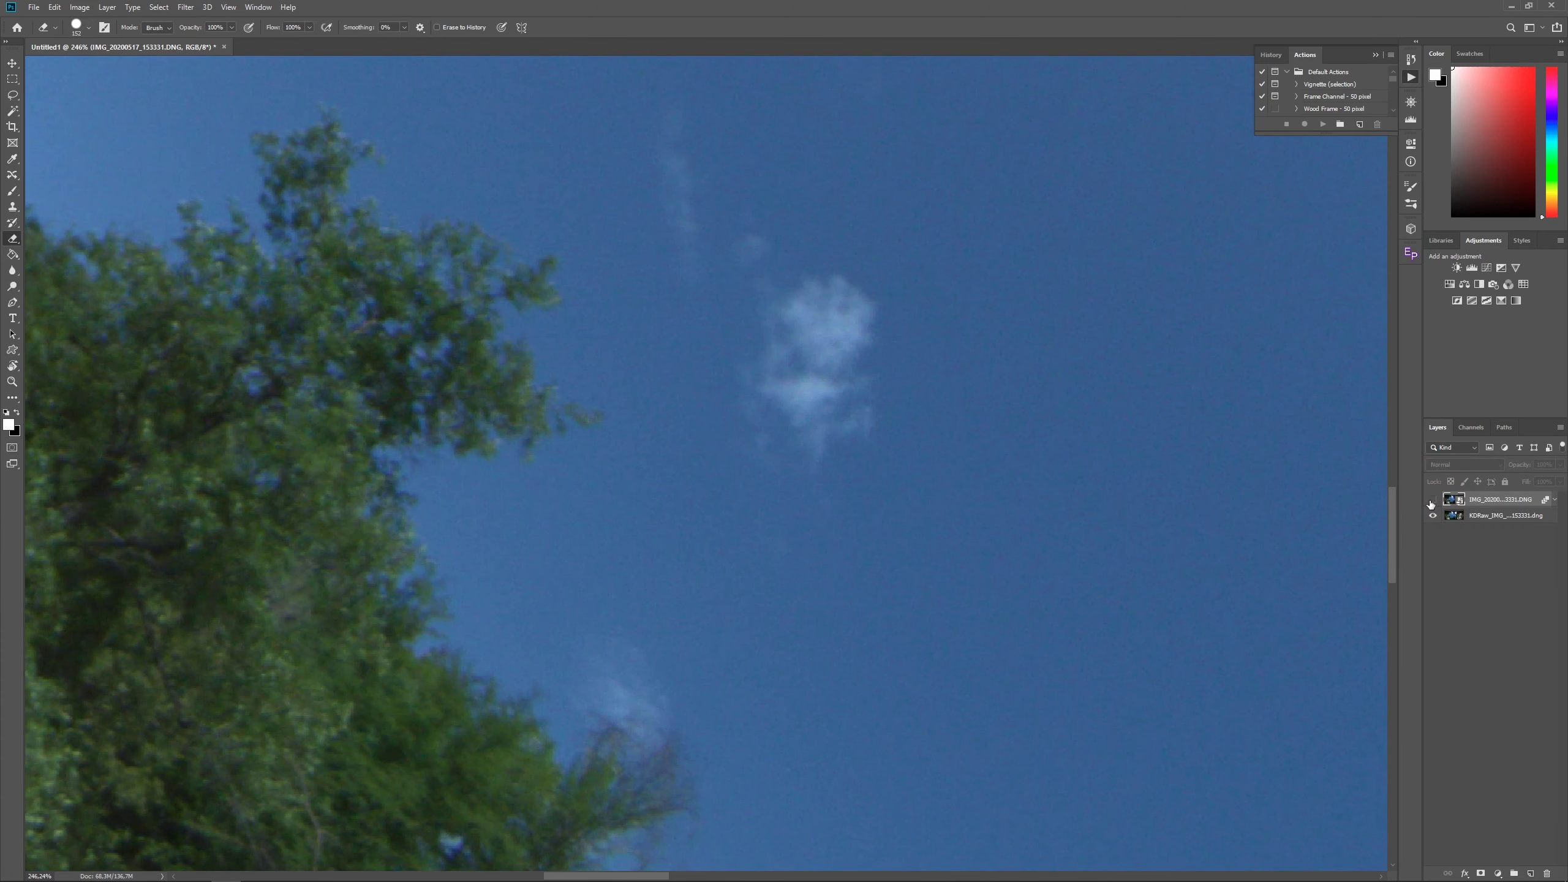
{"action": "left_click", "coordinate": [1431, 502]}
{"action": "left_click", "coordinate": [1431, 502]}
{"action": "left_click", "coordinate": [1431, 501]}
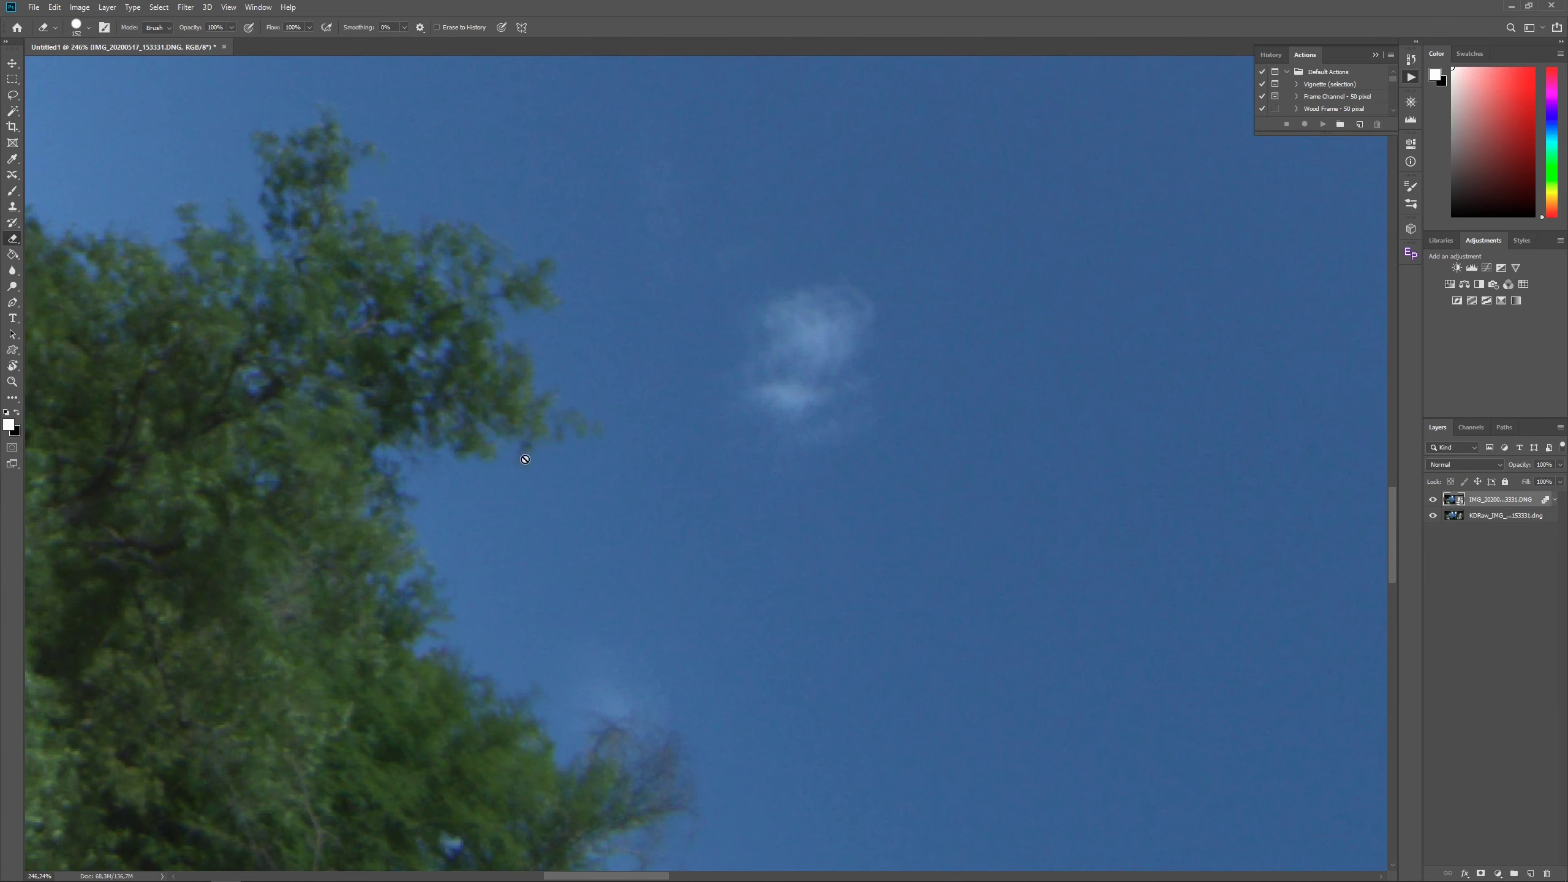
{"action": "key", "text": "ctrl+0"}
Add a layer mask to the Median smart object and invert it to black with Ctrl+I.
{"action": "scroll", "coordinate": [482, 488], "scroll_direction": "down", "scroll_amount": 2}
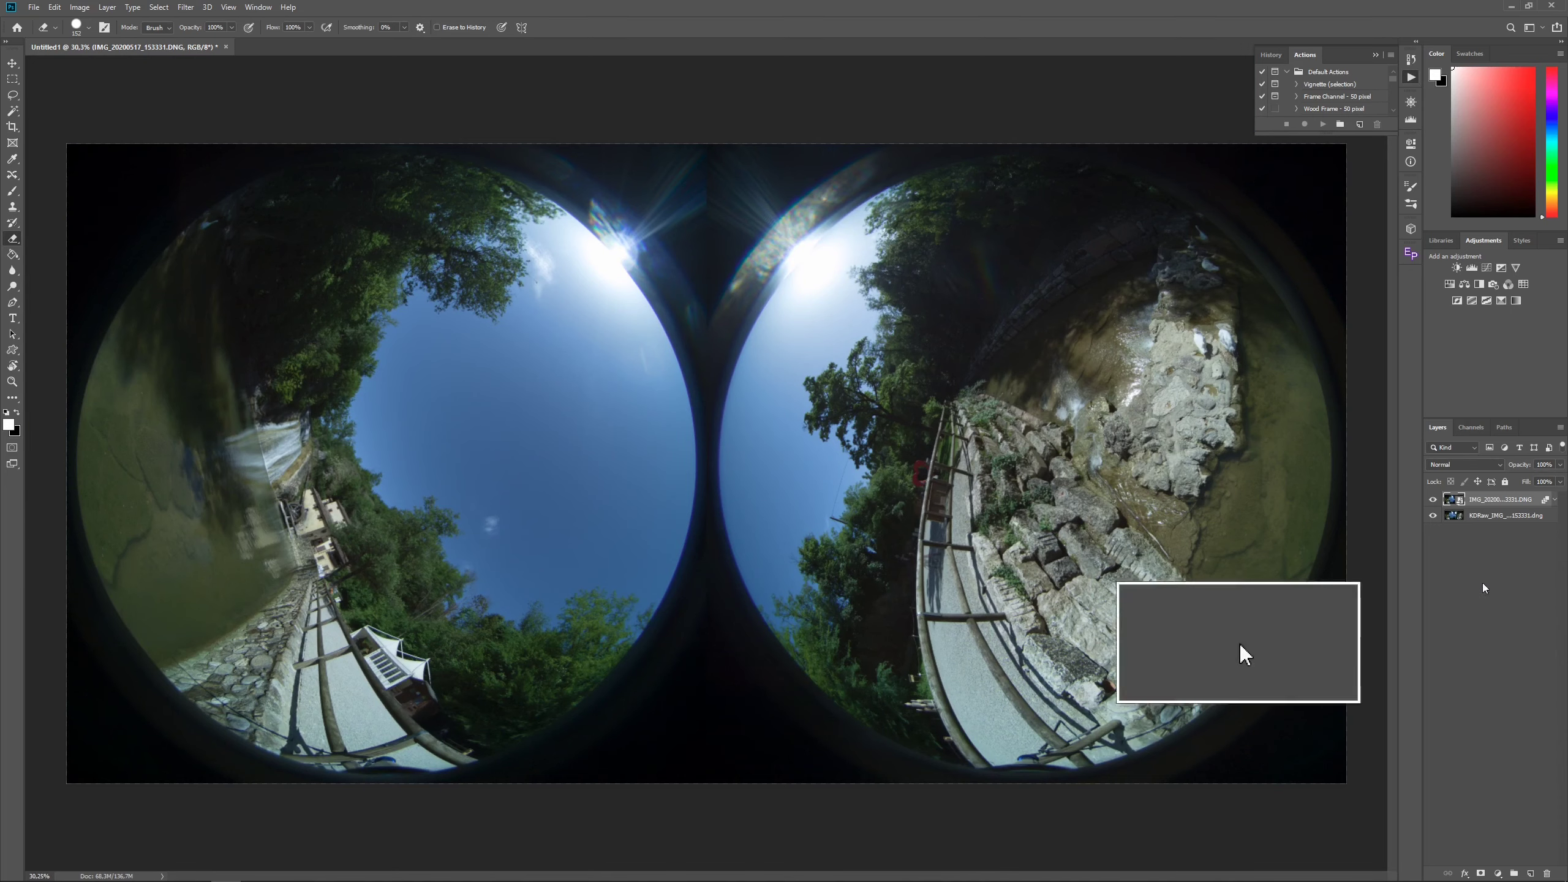
{"action": "mouse_move", "coordinate": [1475, 880]}
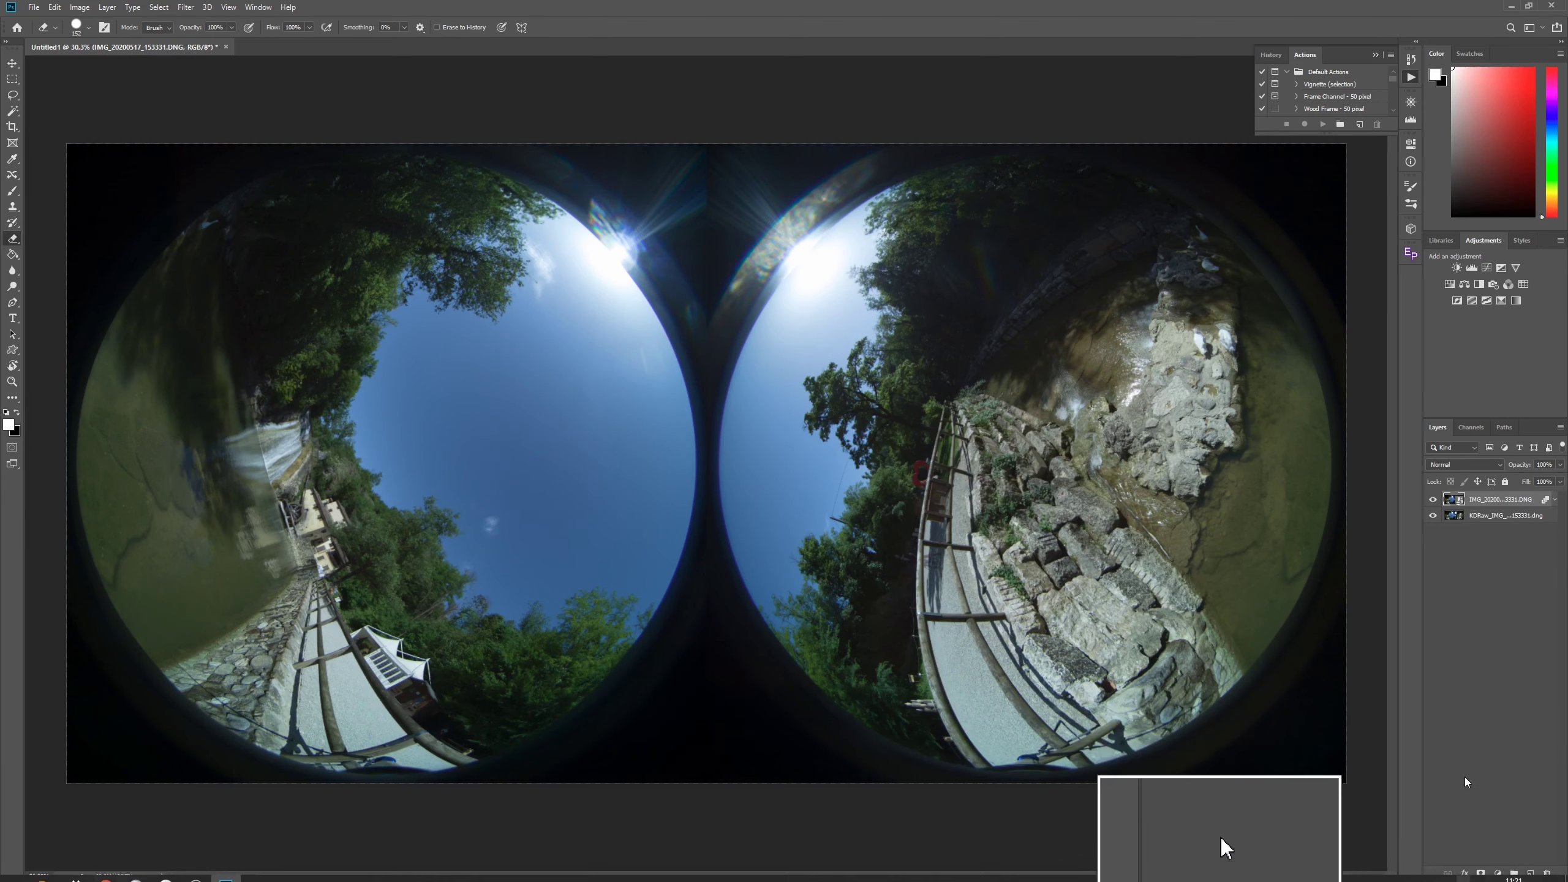
{"action": "left_click", "coordinate": [1481, 873]}
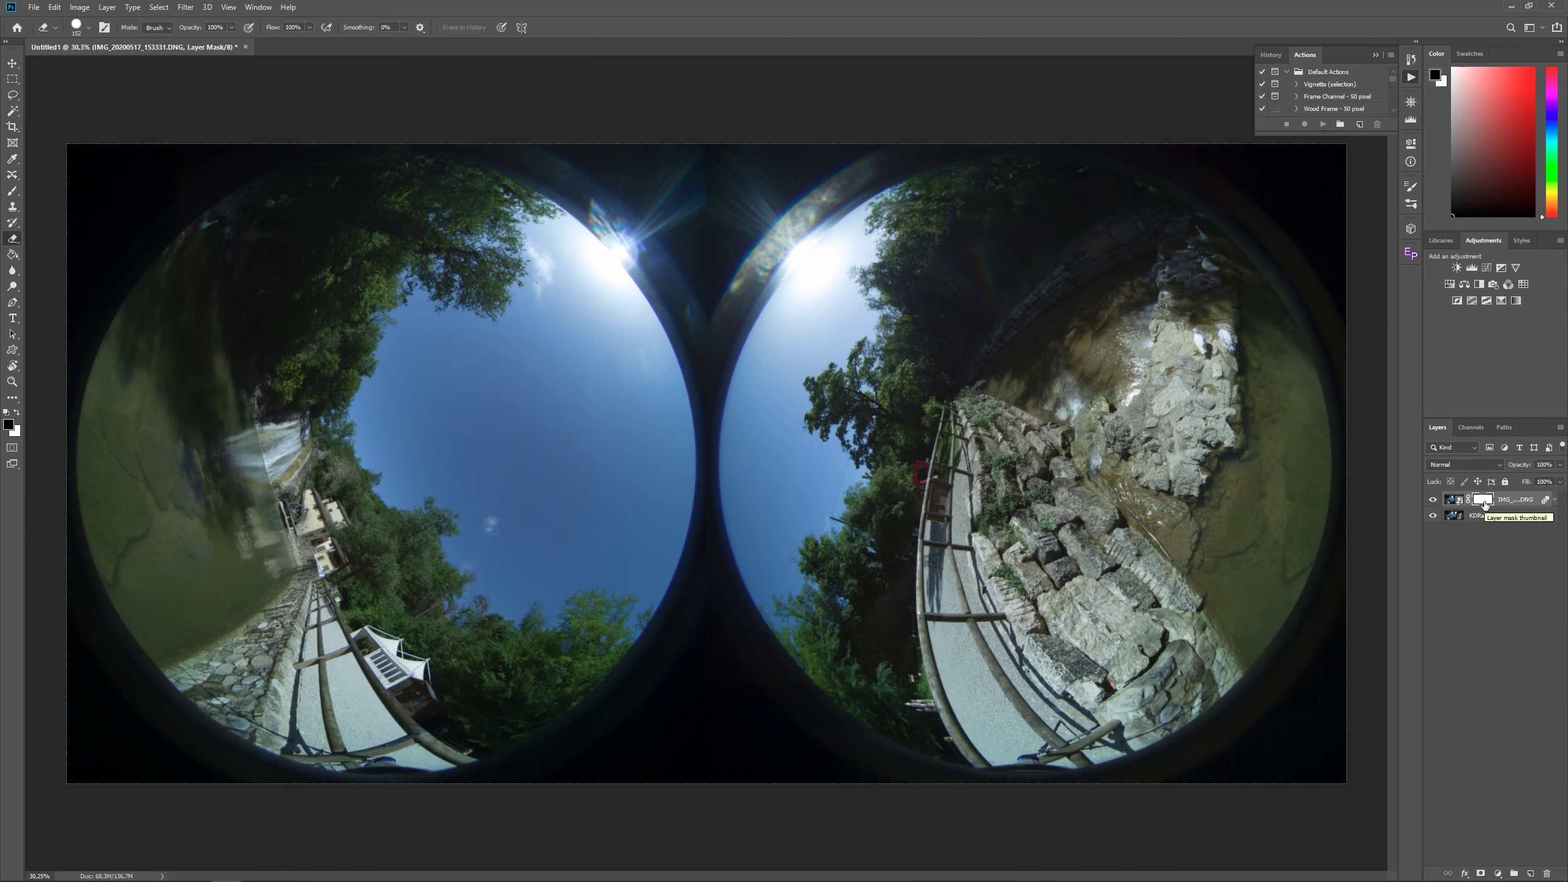
{"action": "left_click_drag", "start_coordinate": [1486, 504], "coordinate": [1487, 506]}
{"action": "key", "text": "ctrl+i"}
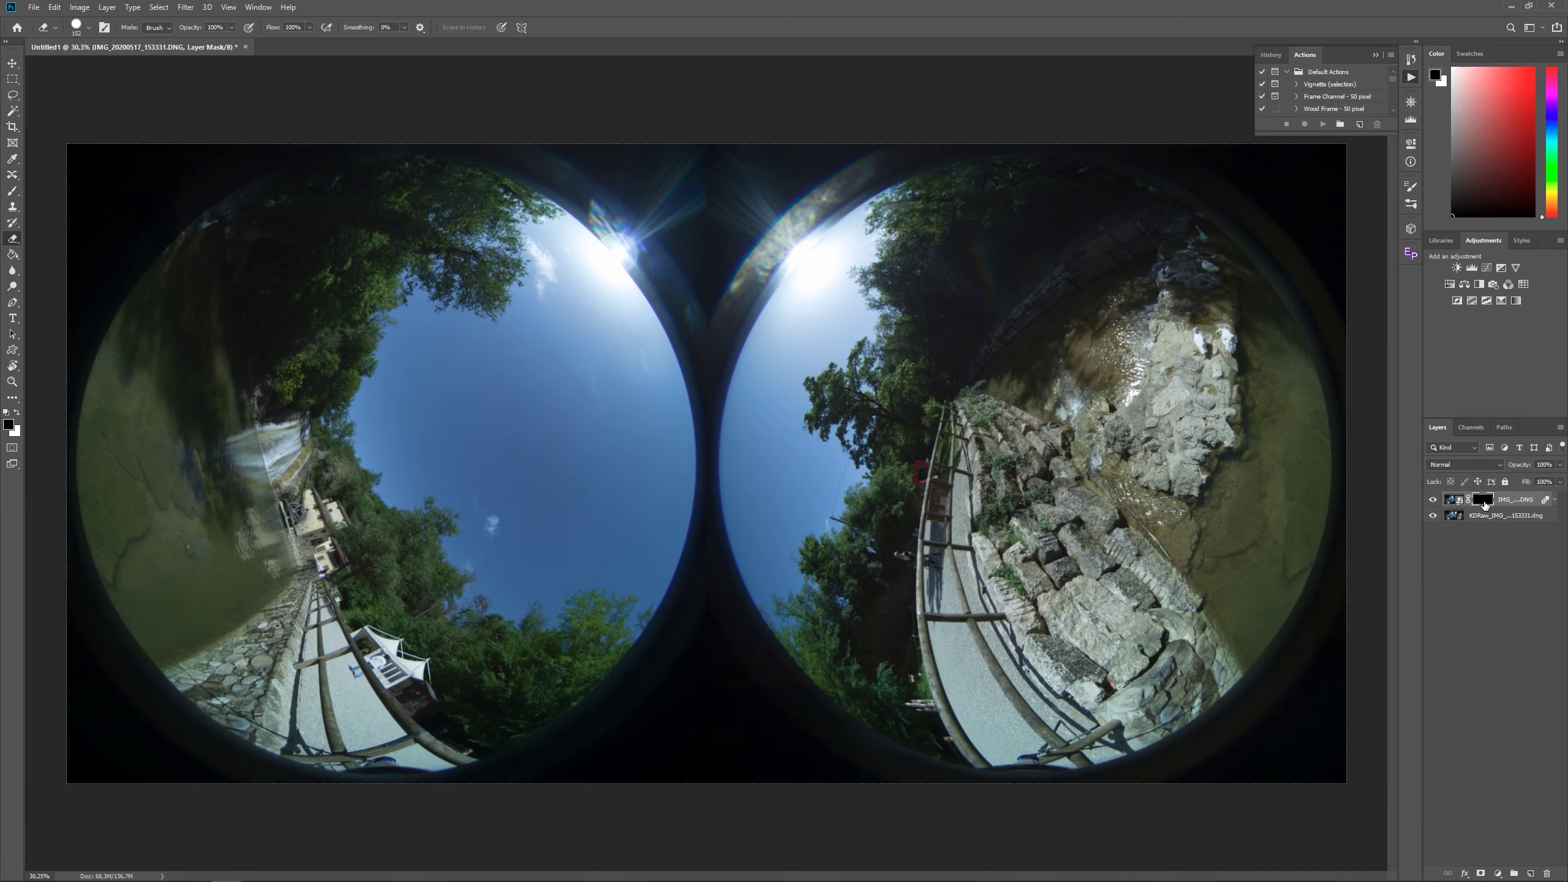
Zoom and pan to the swans, the water's edge and the lower rocks beside the island.
{"action": "scroll", "coordinate": [985, 421], "scroll_direction": "up", "scroll_amount": 5}
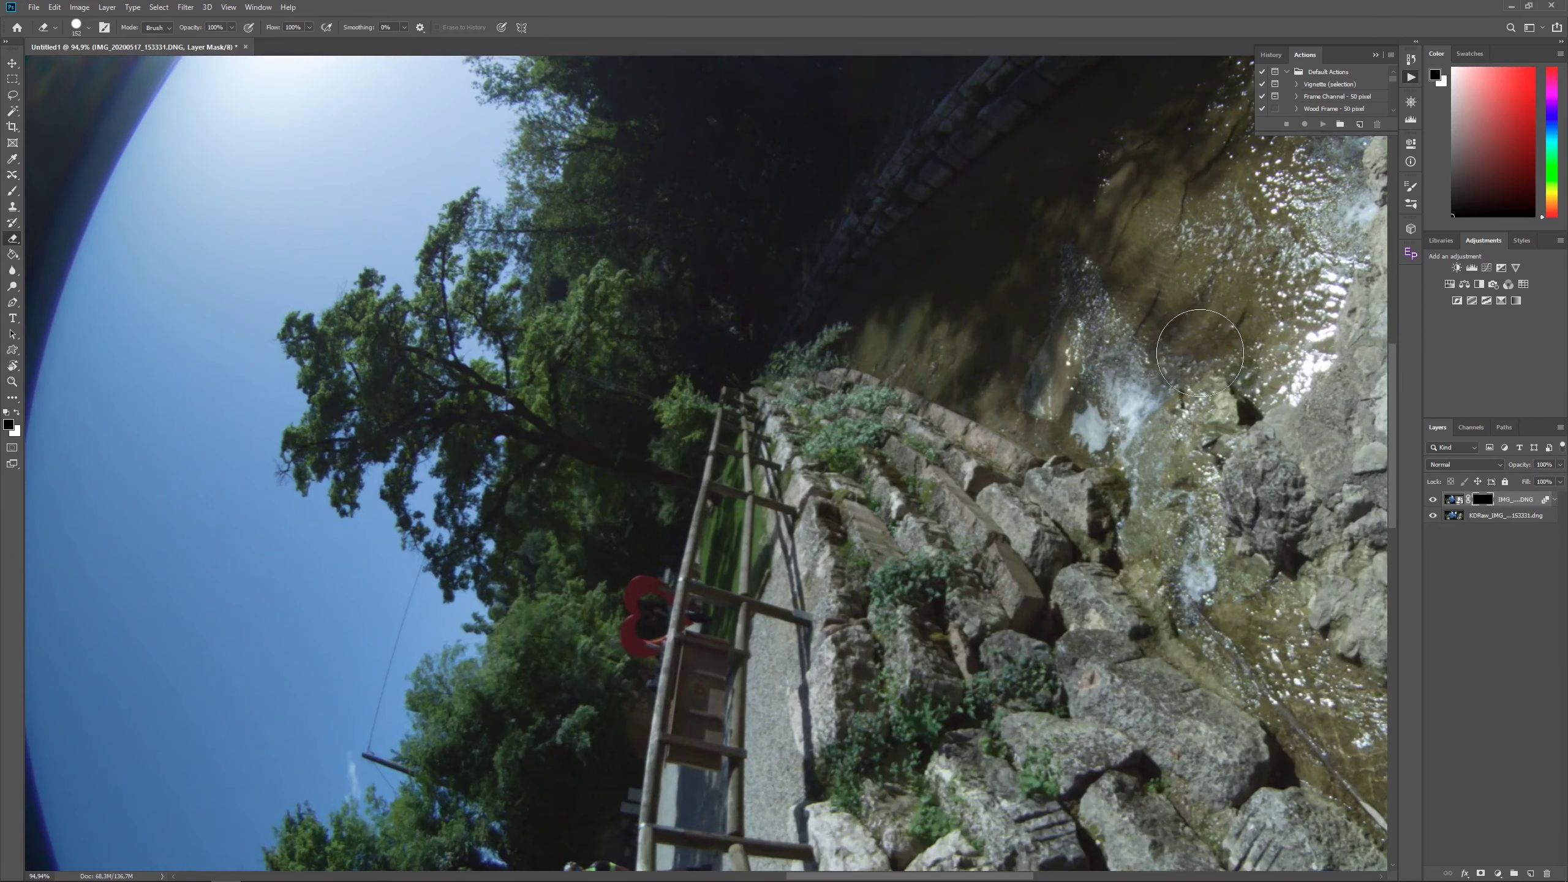
{"action": "scroll", "coordinate": [1199, 353], "scroll_direction": "right", "scroll_amount": 8}
{"action": "scroll", "coordinate": [1199, 353], "scroll_direction": "up", "scroll_amount": 3}
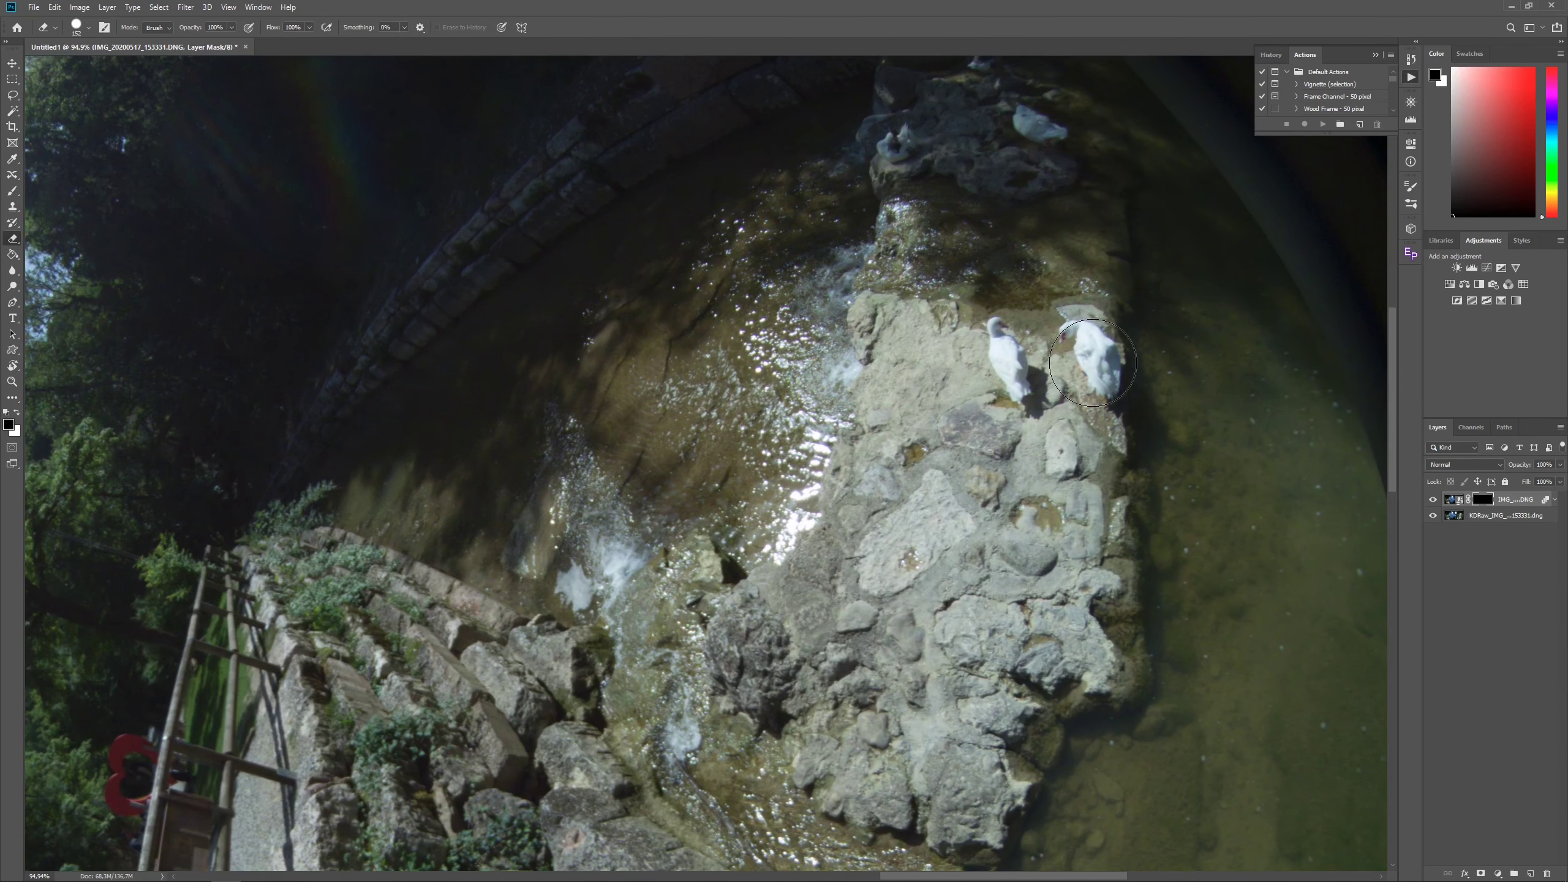
{"action": "scroll", "coordinate": [1093, 362], "scroll_direction": "up", "scroll_amount": 2}
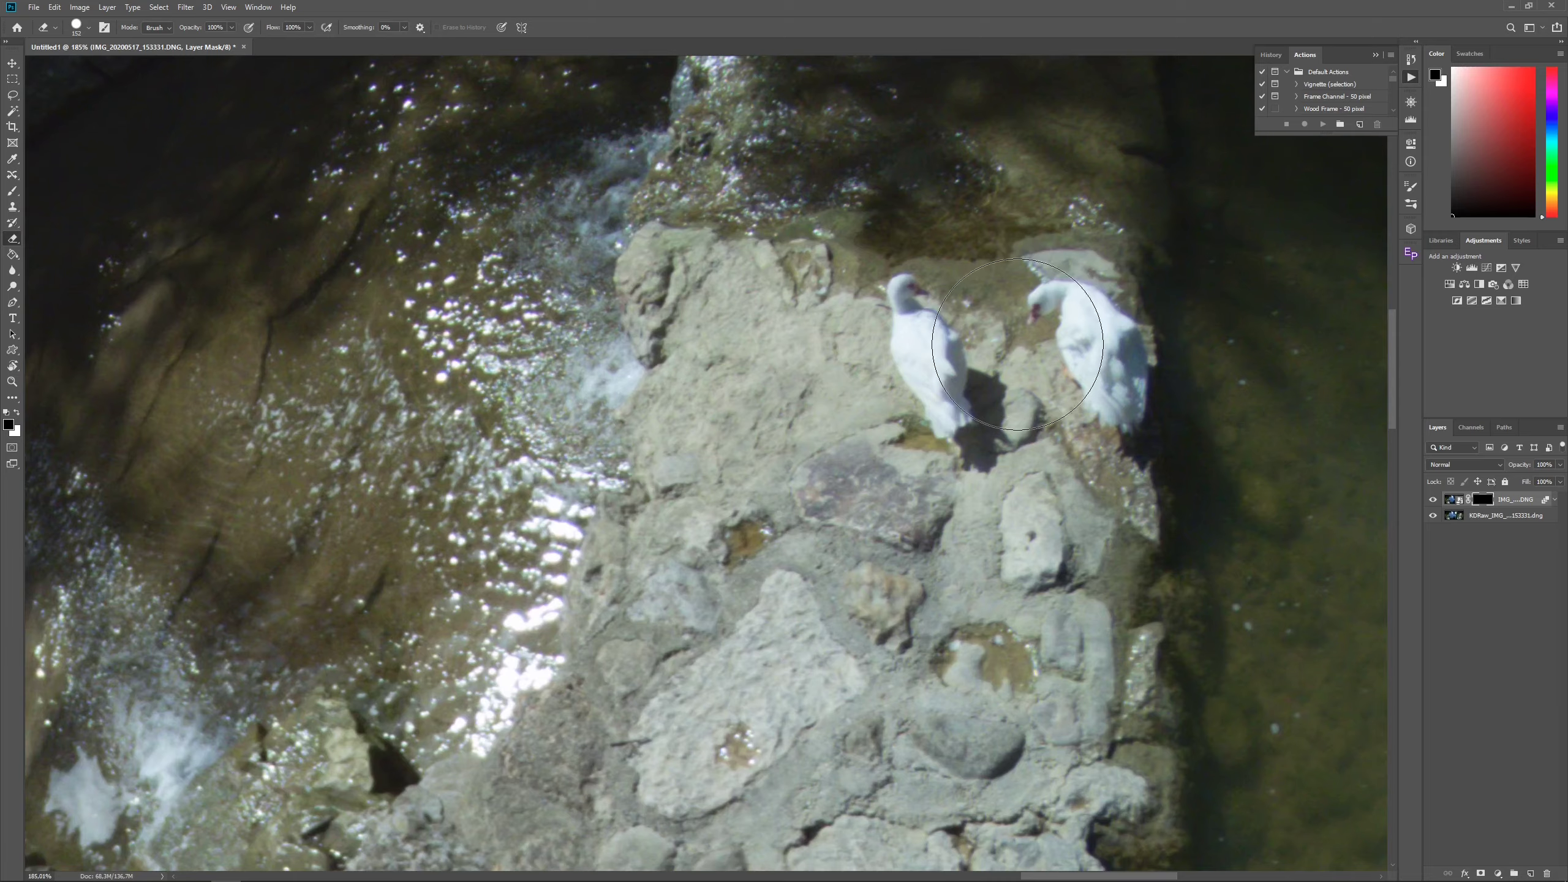
{"action": "scroll", "coordinate": [1024, 334], "scroll_direction": "down", "scroll_amount": 10}
{"action": "scroll", "coordinate": [695, 405], "scroll_direction": "down", "scroll_amount": 3}
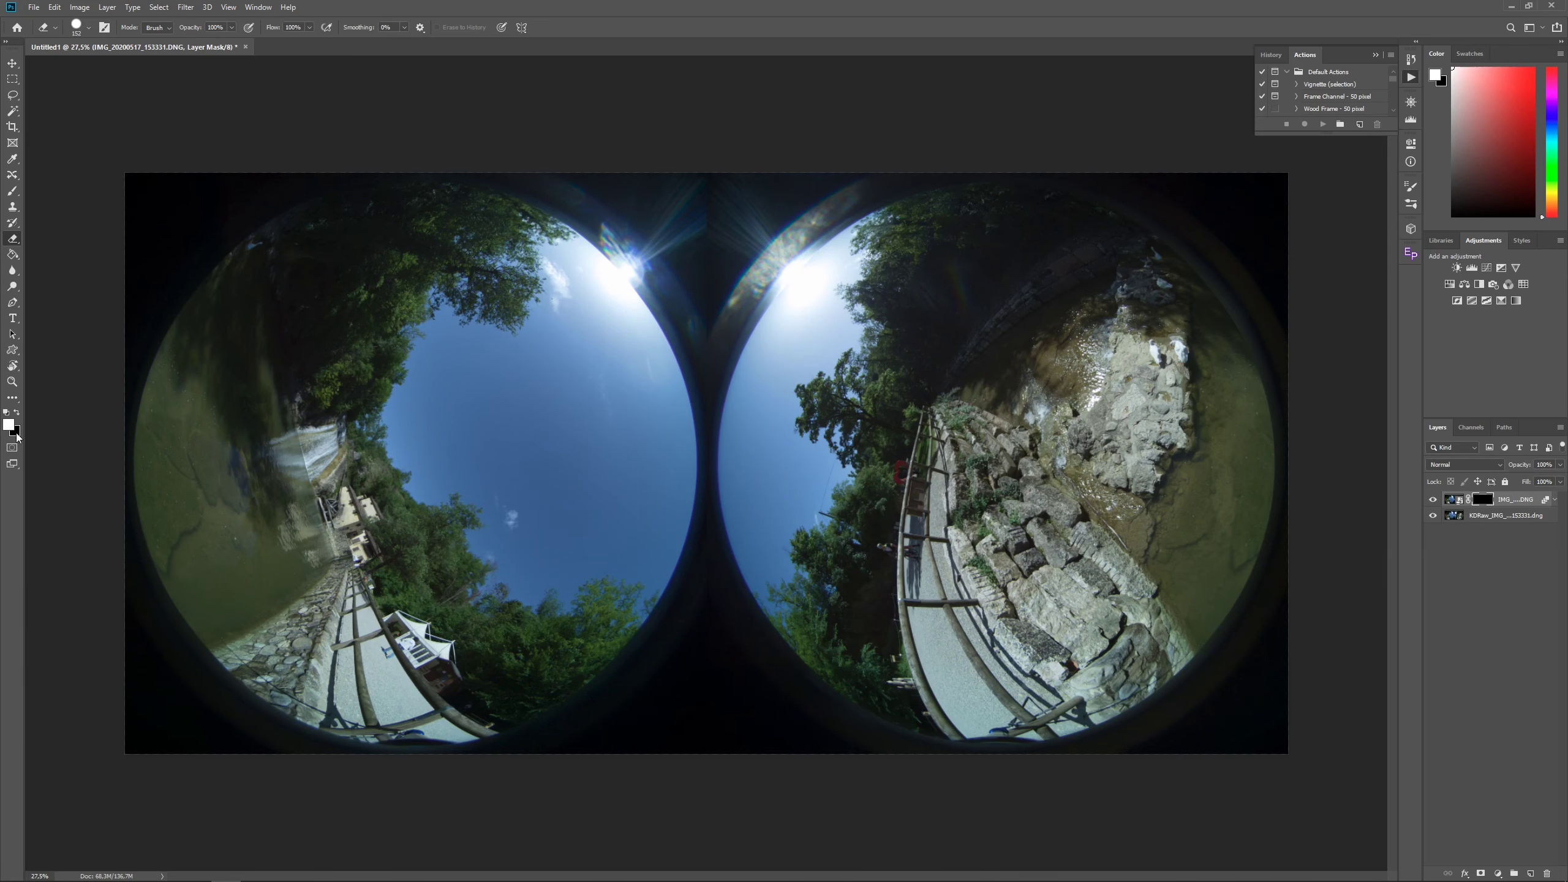
{"action": "scroll", "coordinate": [1163, 403], "scroll_direction": "up", "scroll_amount": 6}
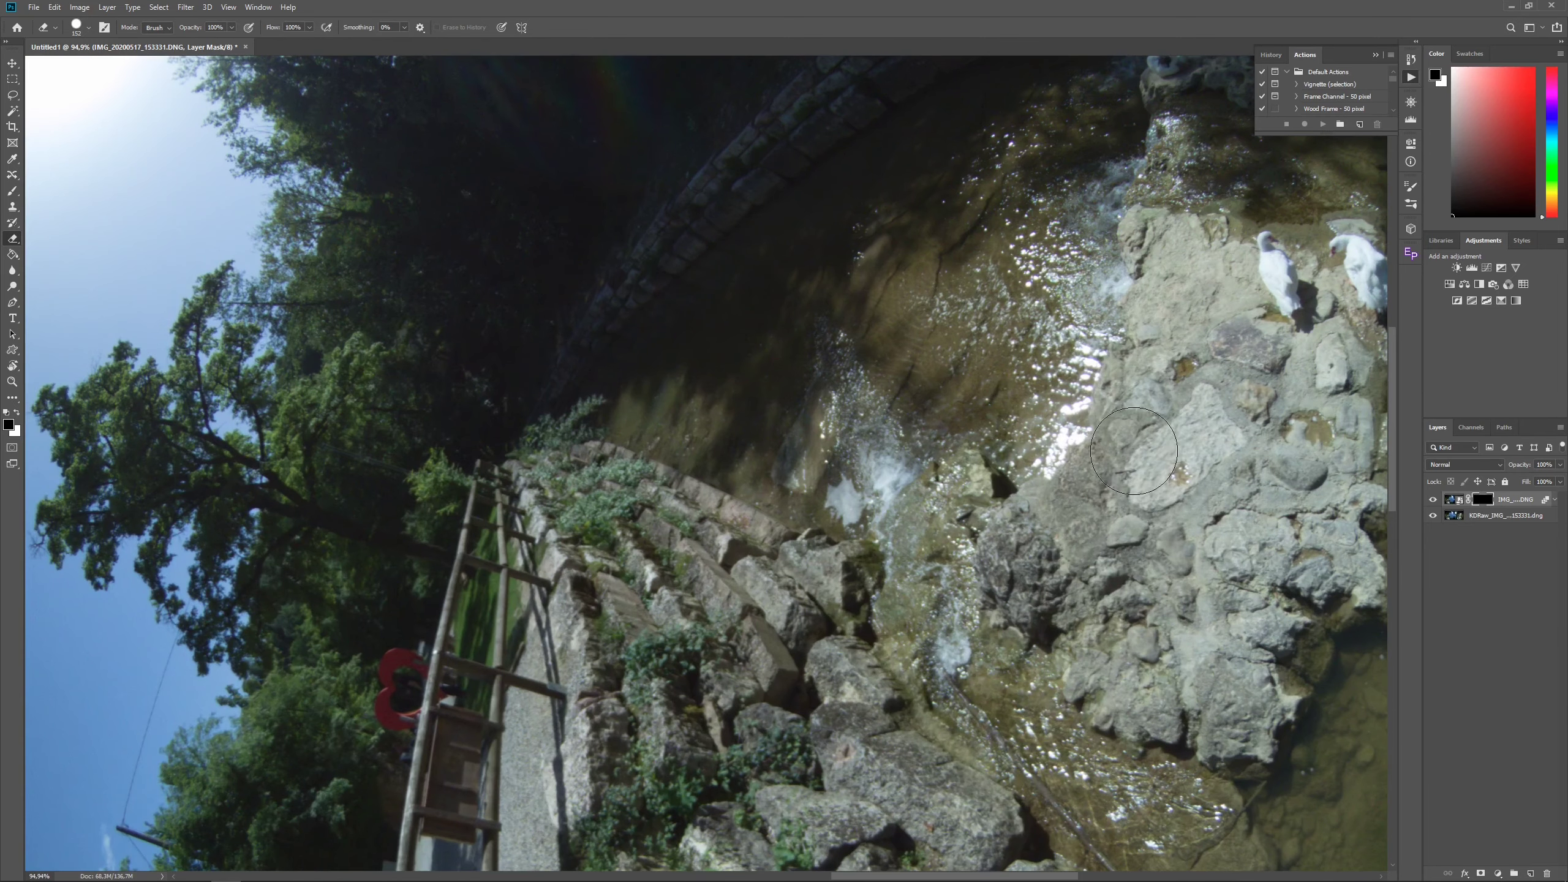
{"action": "left_click_drag", "start_coordinate": [1139, 474], "coordinate": [559, 252]}
{"action": "left_click_drag", "start_coordinate": [956, 297], "coordinate": [700, 410]}
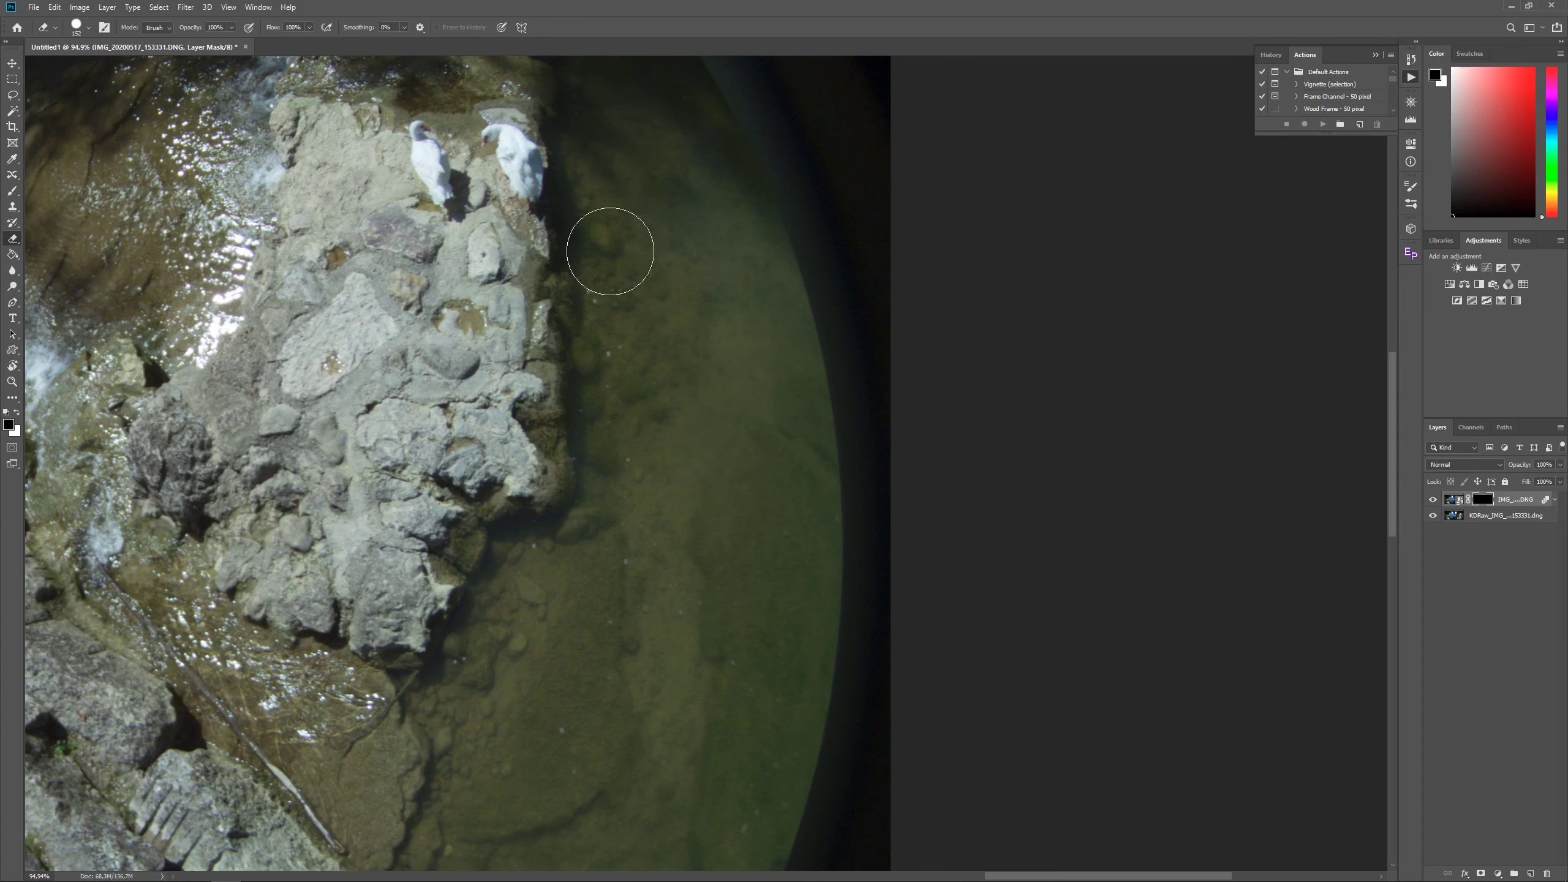
{"action": "left_click_drag", "start_coordinate": [566, 686], "coordinate": [732, 320]}
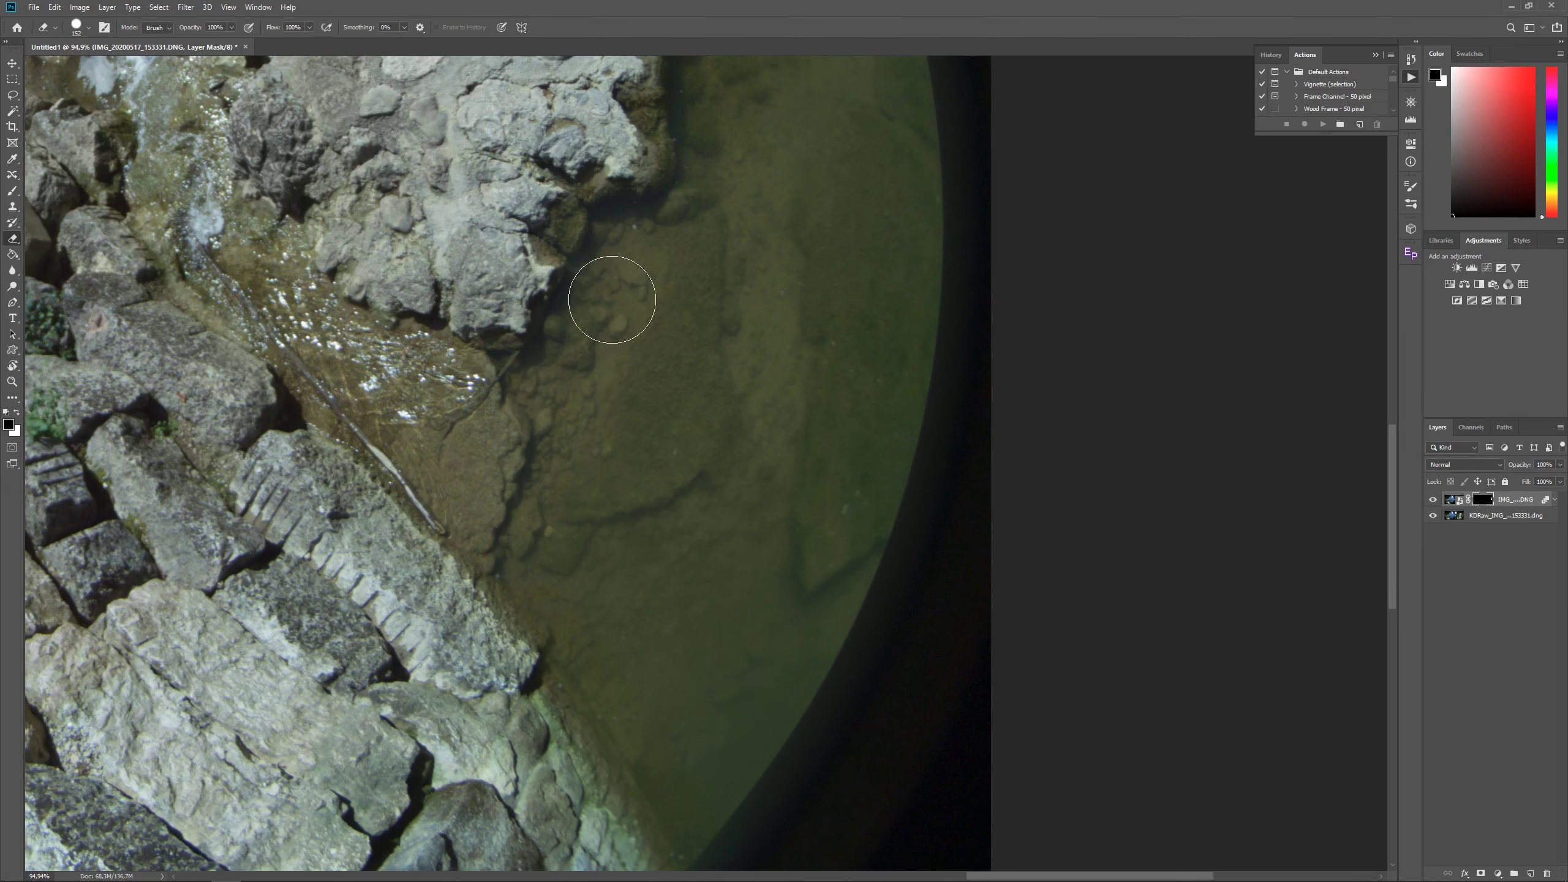
{"action": "left_click_drag", "start_coordinate": [560, 280], "coordinate": [684, 420]}
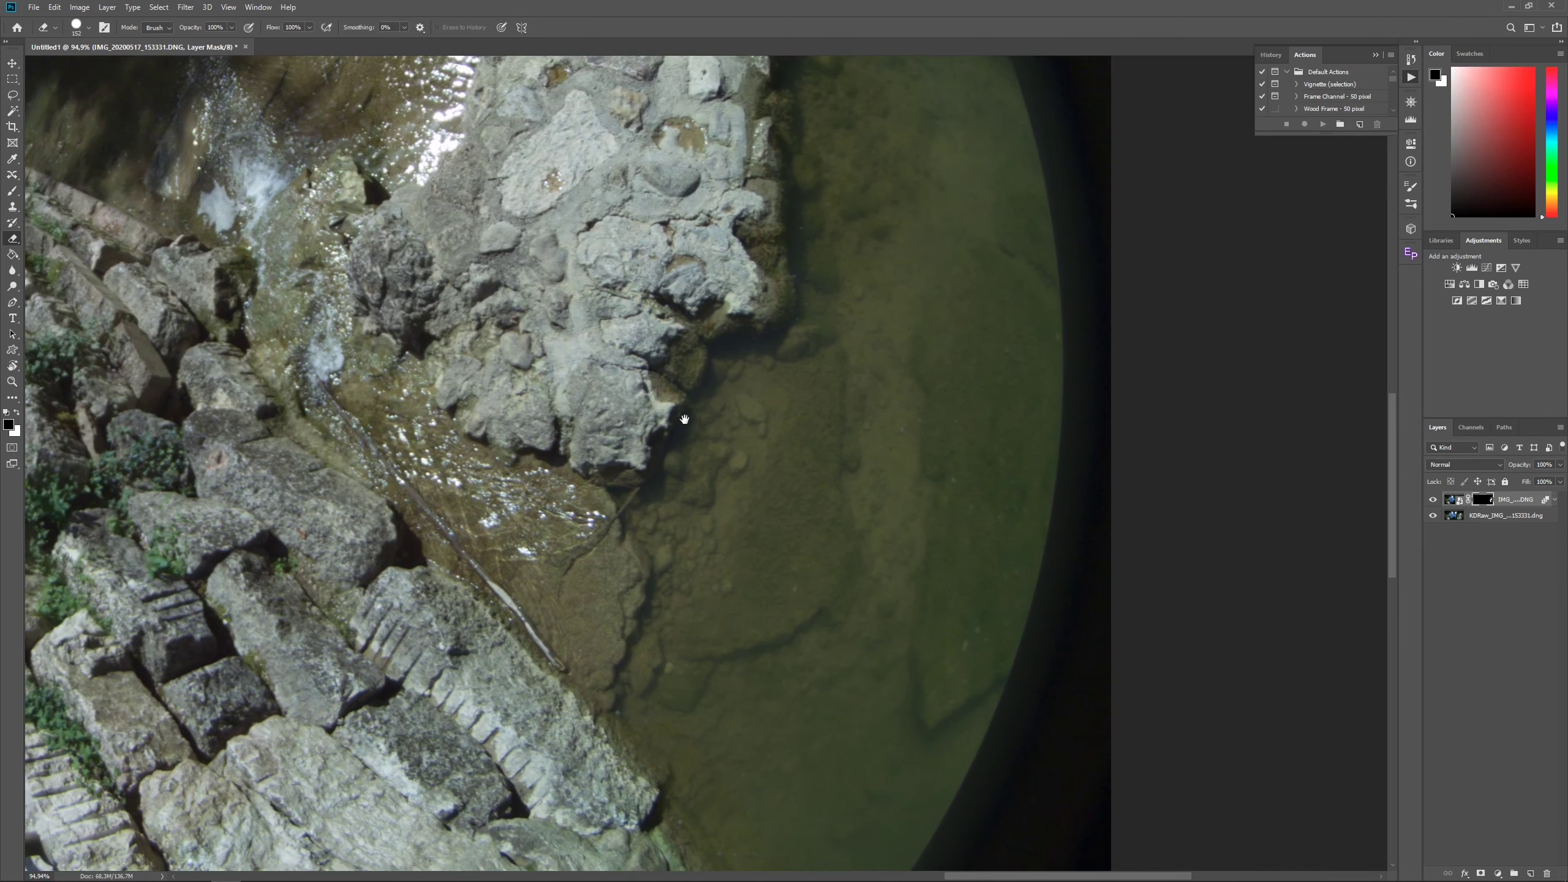
{"action": "scroll", "coordinate": [828, 424], "scroll_direction": "down", "scroll_amount": 3}
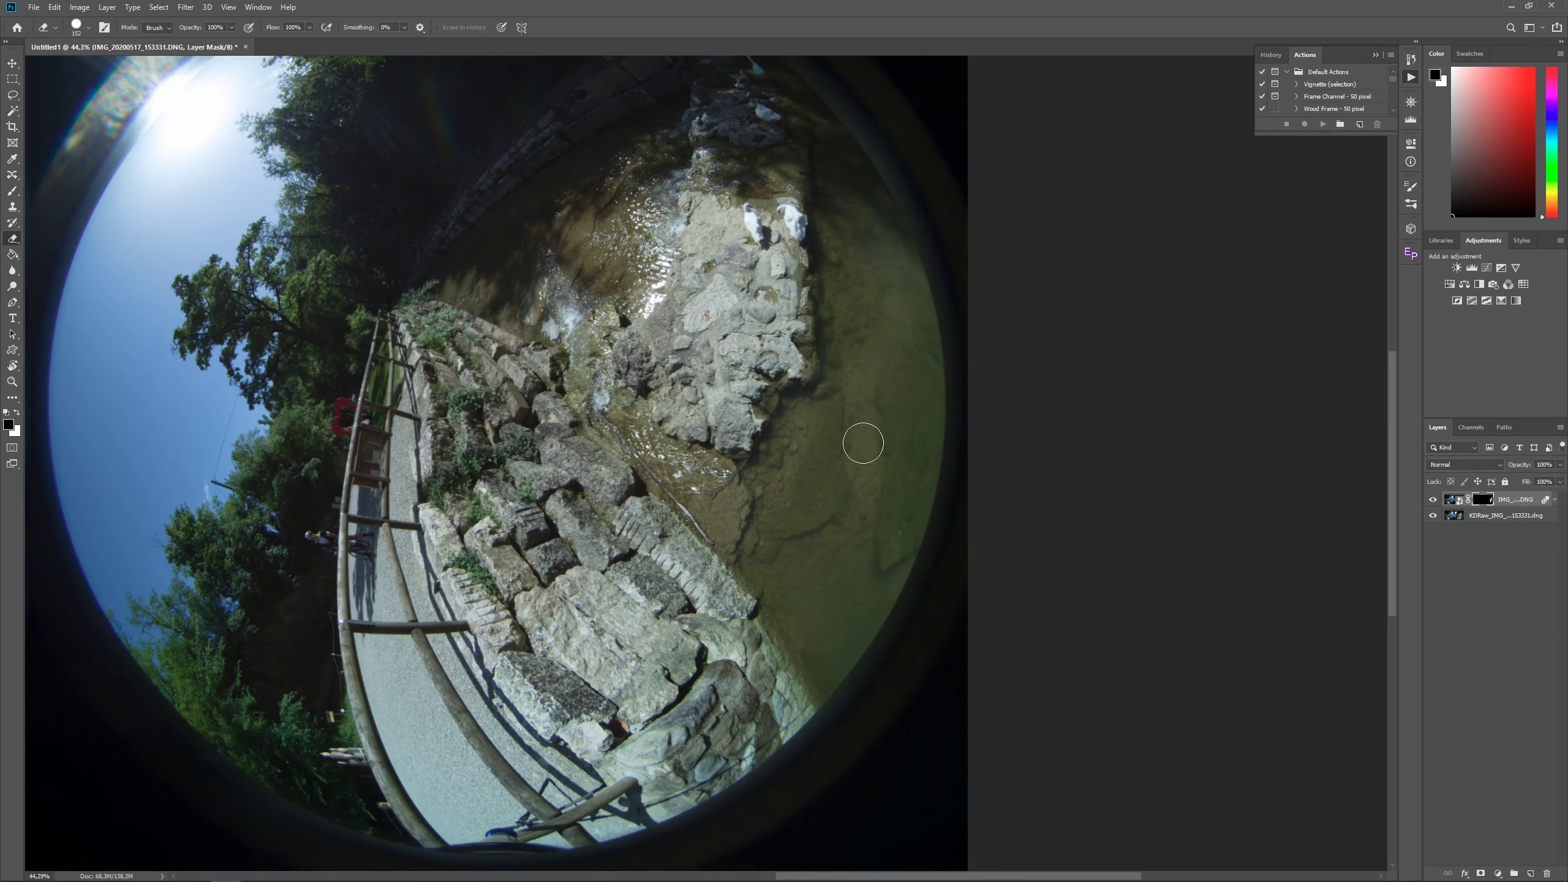
Paint white on the mask along the rock edge and shore, checking gaps with the red overlay.
{"action": "key", "text": "backslash"}
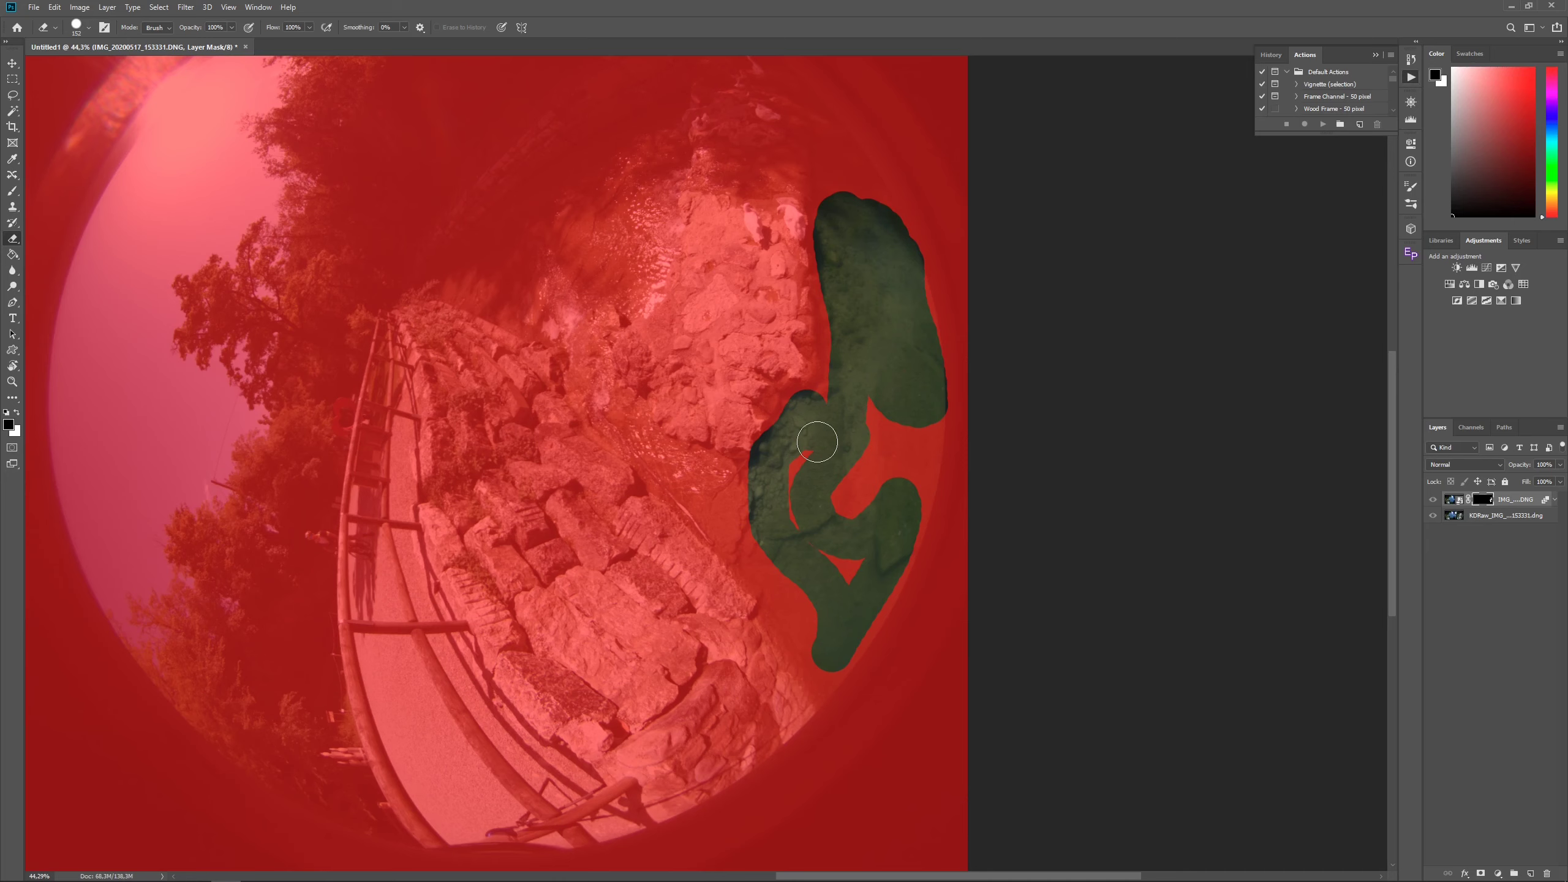
{"action": "mouse_move", "coordinate": [817, 442]}
{"action": "left_mouse_down"}
{"action": "mouse_move", "coordinate": [792, 530]}
{"action": "mouse_move", "coordinate": [856, 570]}
{"action": "left_mouse_up"}
{"action": "key", "text": "backslash"}
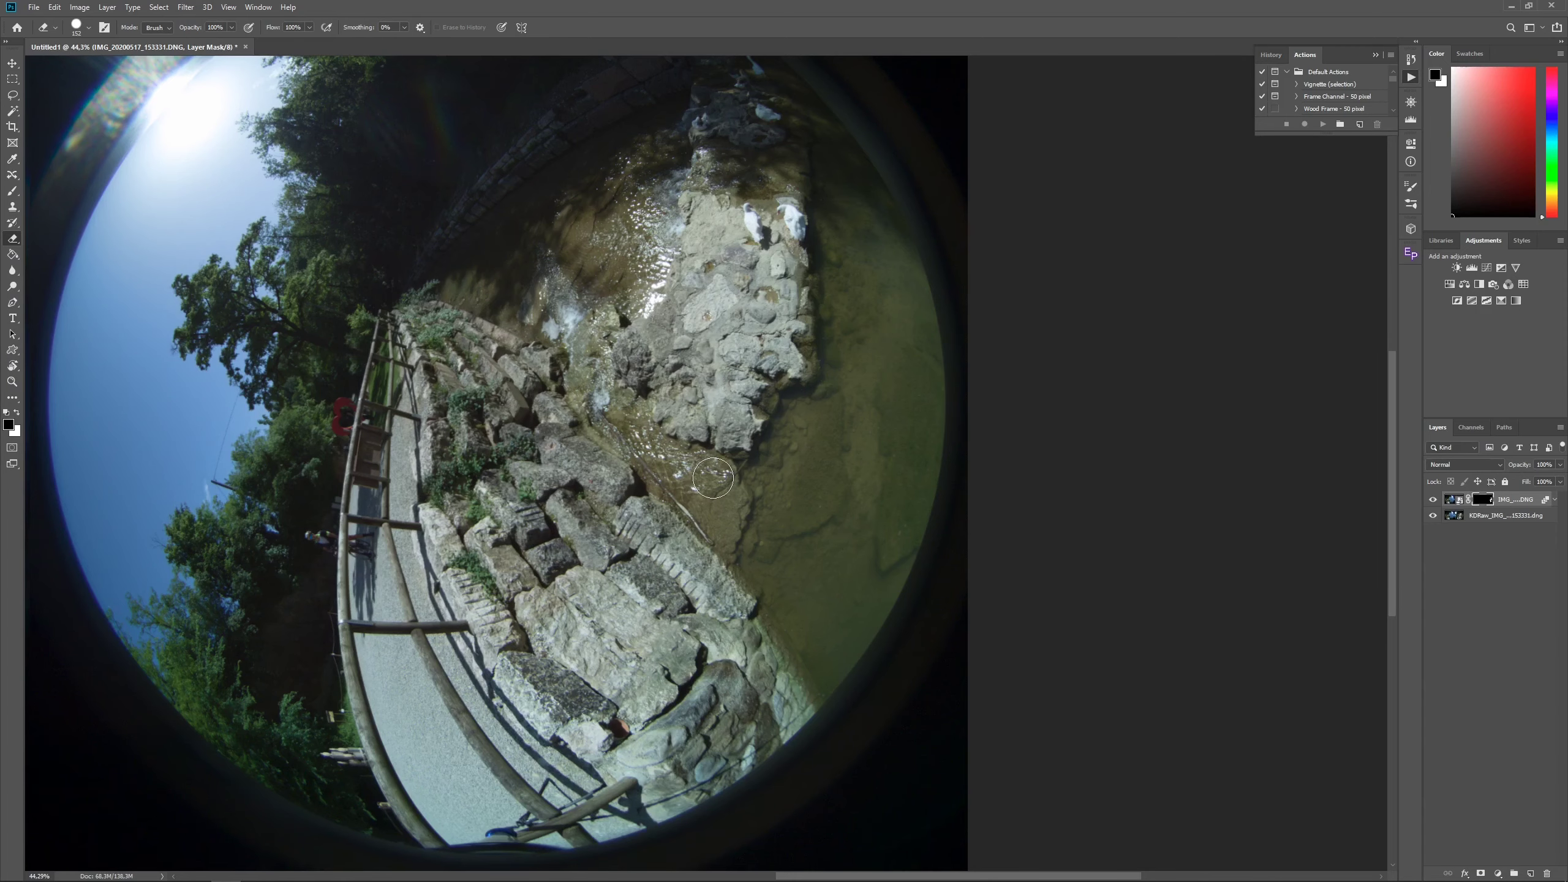
{"action": "scroll", "coordinate": [682, 465], "scroll_direction": "up", "scroll_amount": 4}
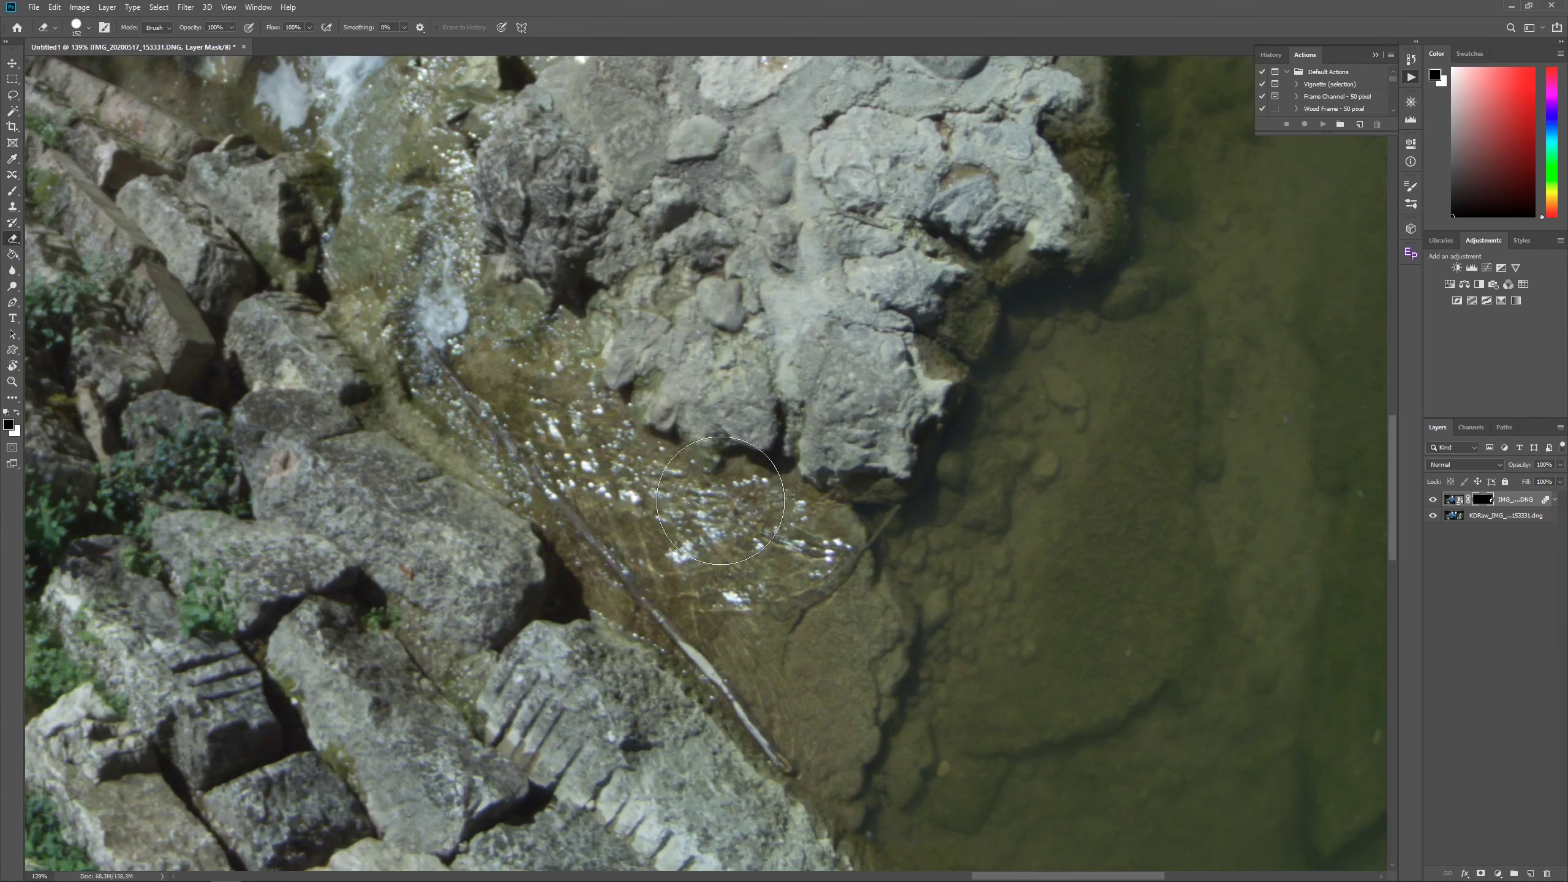
{"action": "mouse_move", "coordinate": [772, 567]}
{"action": "left_mouse_down"}
{"action": "mouse_move", "coordinate": [613, 478]}
{"action": "mouse_move", "coordinate": [435, 282]}
{"action": "mouse_move", "coordinate": [422, 345]}
{"action": "mouse_move", "coordinate": [503, 451]}
{"action": "mouse_move", "coordinate": [689, 629]}
{"action": "mouse_move", "coordinate": [754, 677]}
{"action": "mouse_move", "coordinate": [811, 682]}
{"action": "left_mouse_up"}
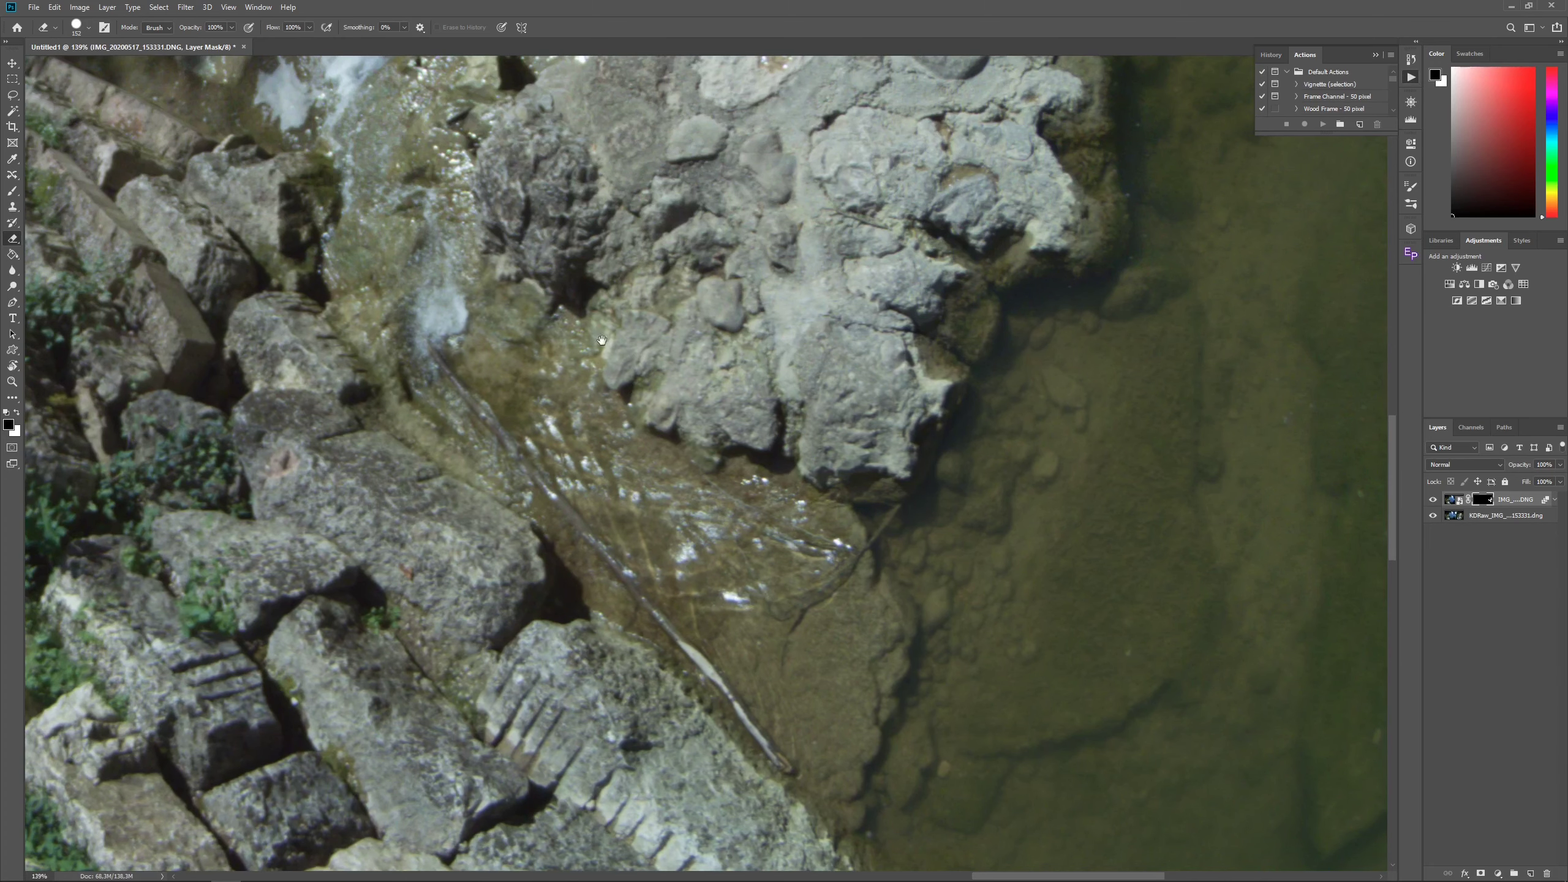
{"action": "left_click_drag", "start_coordinate": [601, 342], "coordinate": [856, 794]}
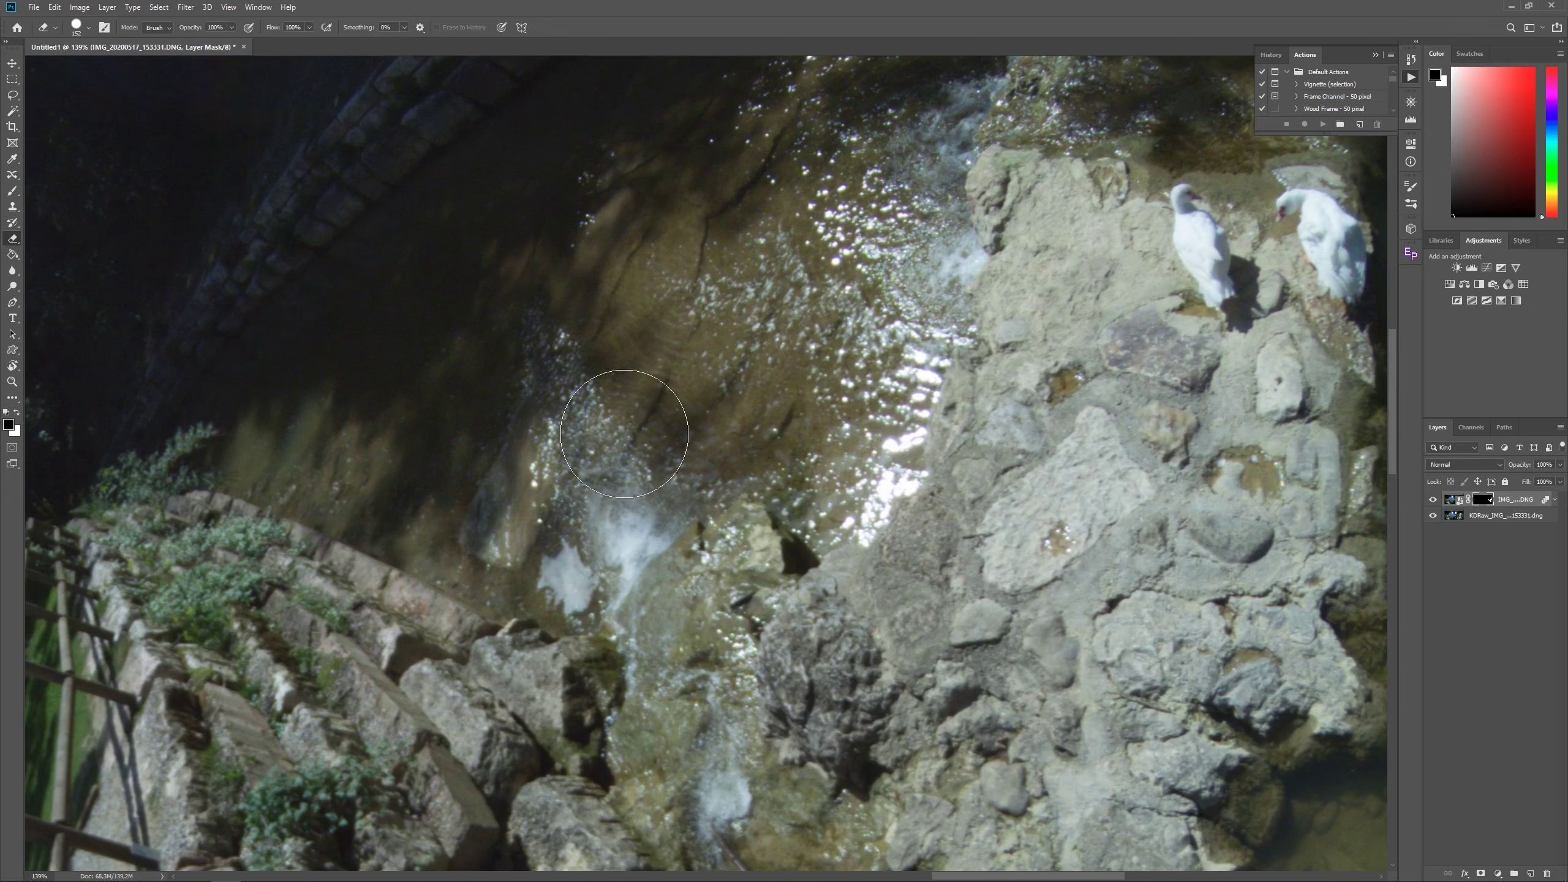
Shrink the brush from 152 px to 73 px.
{"action": "right_click", "coordinate": [624, 433]}
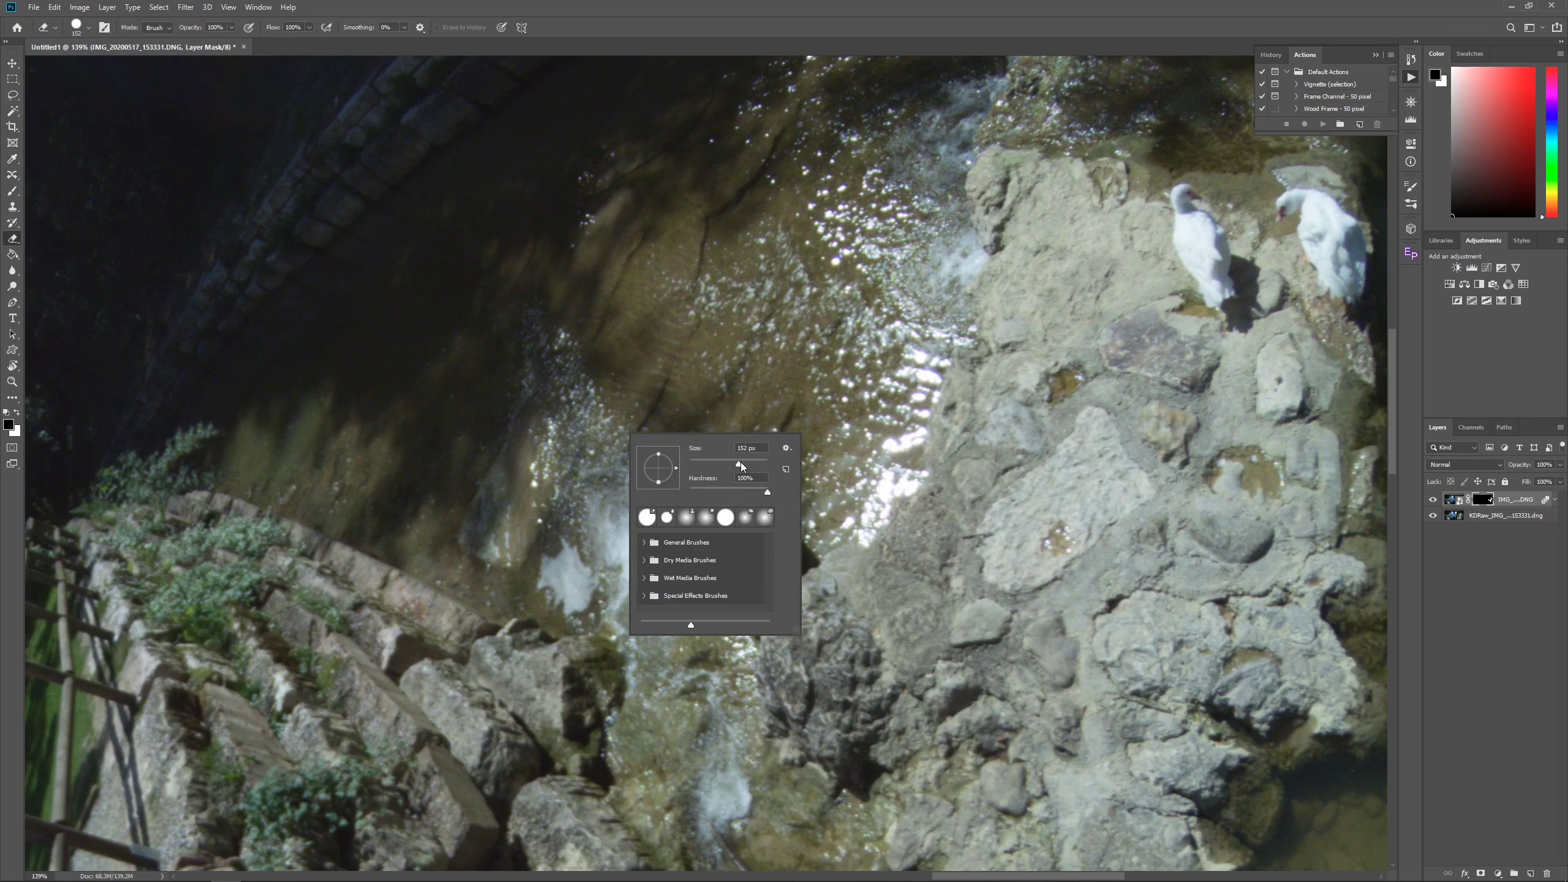
{"action": "left_click_drag", "start_coordinate": [739, 464], "coordinate": [719, 465]}
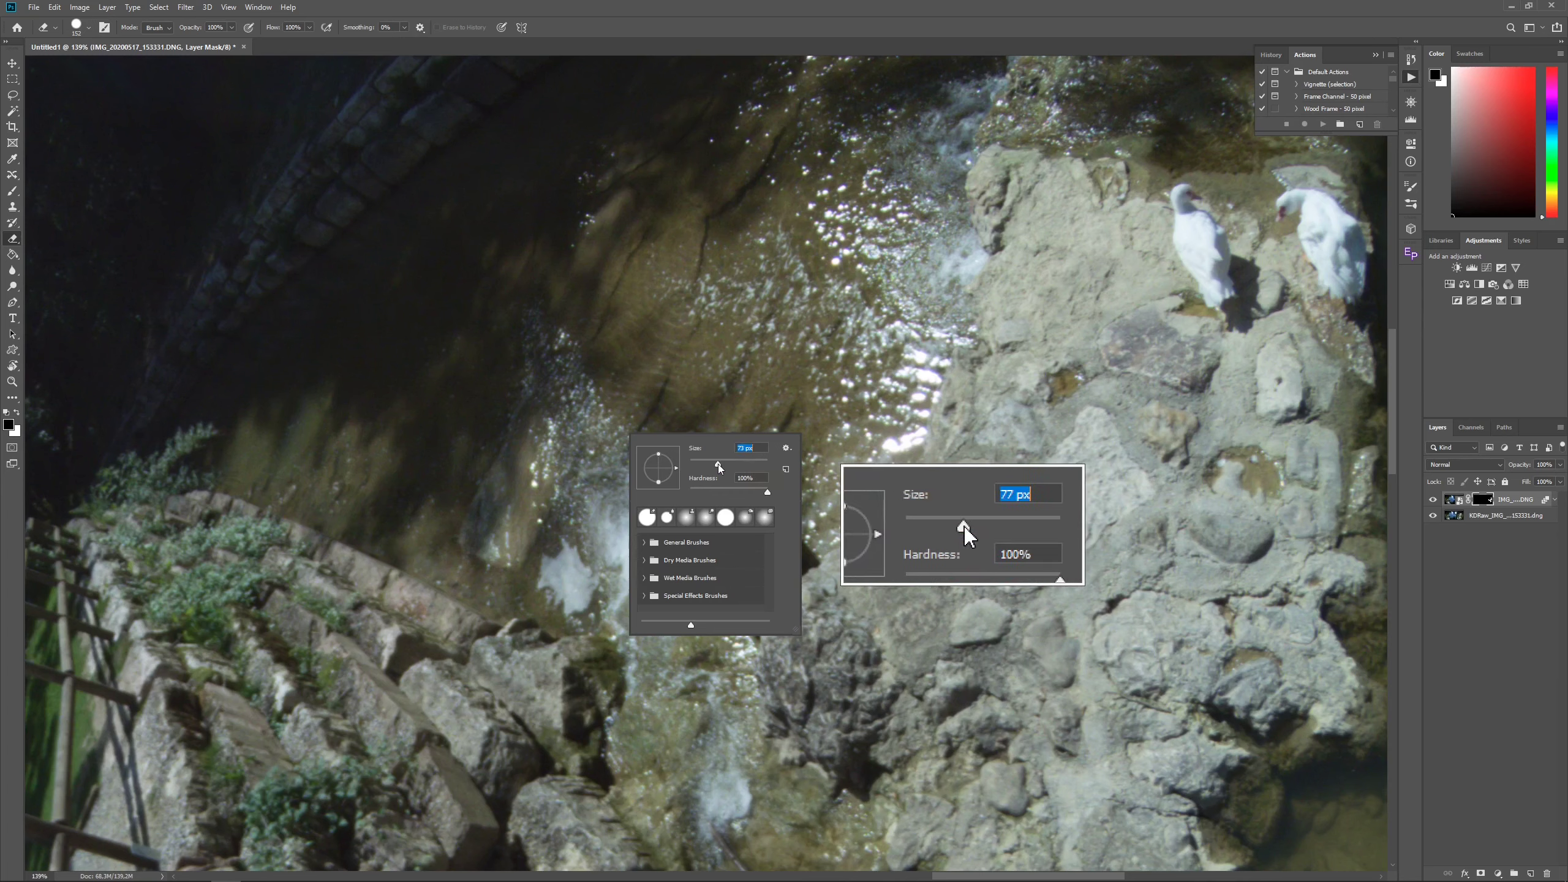
{"action": "left_click", "coordinate": [586, 415]}
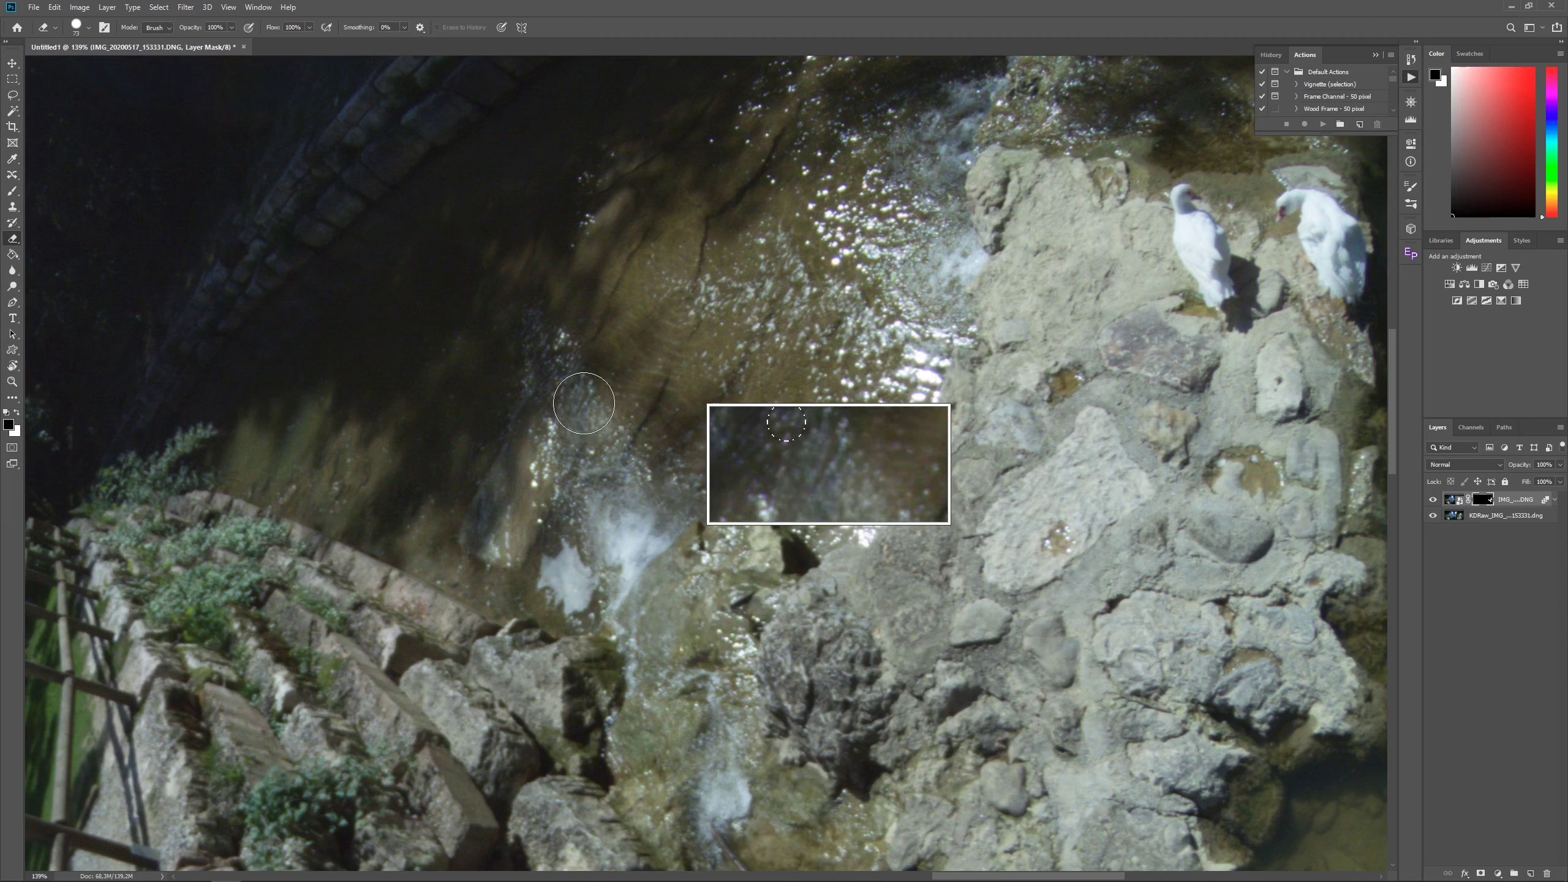
Paint the mask over the sparkling water, white foam and water left of the swans' rocks.
{"action": "mouse_move", "coordinate": [580, 387]}
{"action": "left_mouse_down"}
{"action": "mouse_move", "coordinate": [545, 326]}
{"action": "mouse_move", "coordinate": [553, 347]}
{"action": "left_mouse_up"}
{"action": "mouse_move", "coordinate": [601, 589]}
{"action": "left_mouse_down"}
{"action": "mouse_move", "coordinate": [564, 549]}
{"action": "mouse_move", "coordinate": [579, 601]}
{"action": "mouse_move", "coordinate": [593, 441]}
{"action": "mouse_move", "coordinate": [677, 511]}
{"action": "left_mouse_up"}
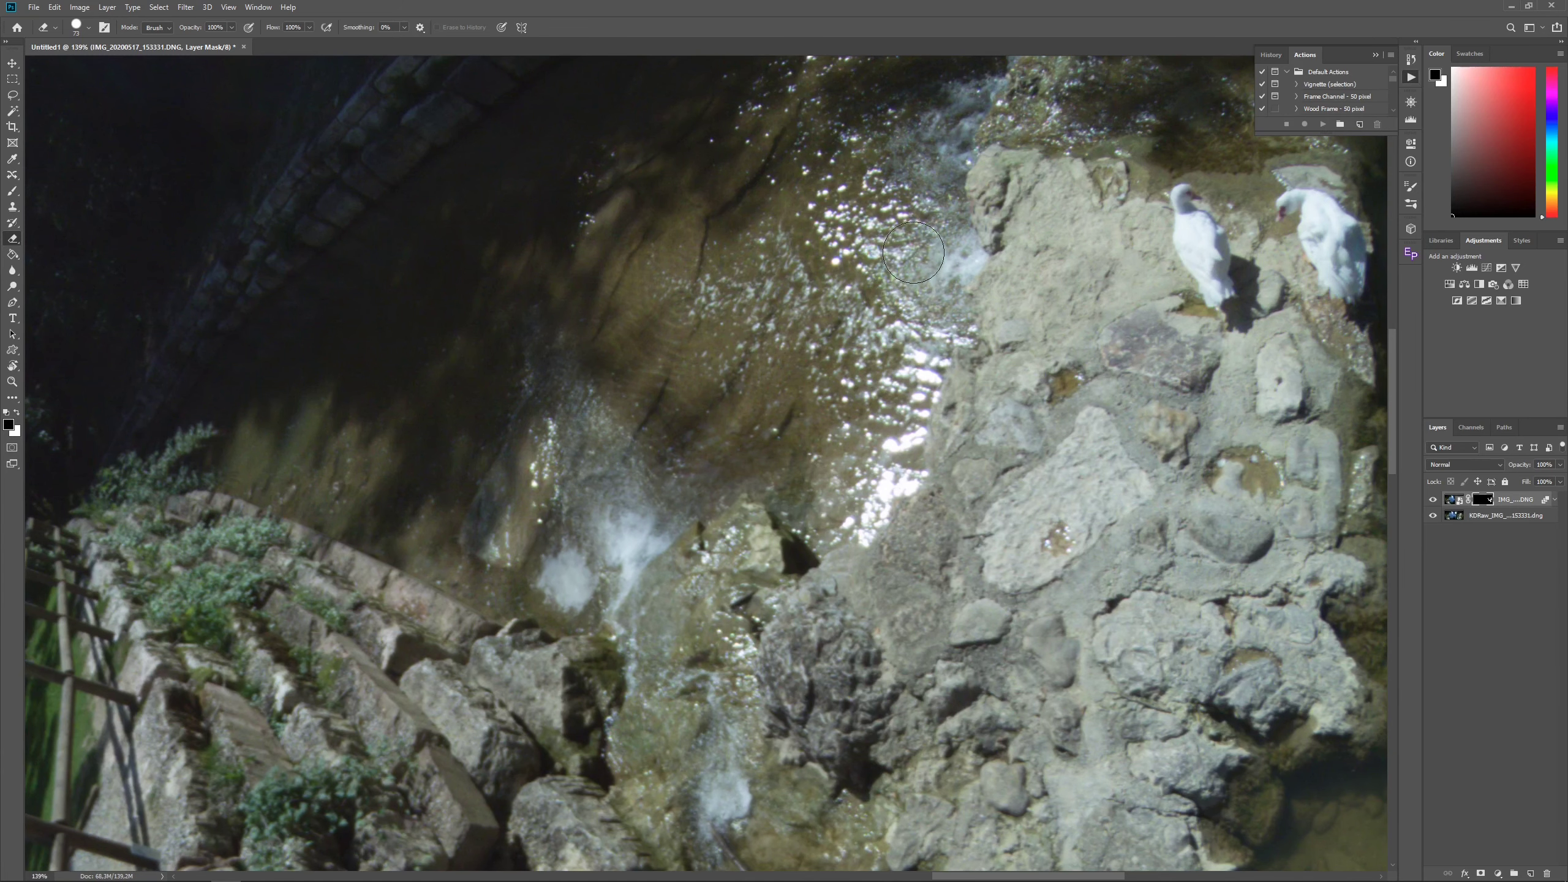
{"action": "mouse_move", "coordinate": [914, 252]}
{"action": "left_mouse_down"}
{"action": "mouse_move", "coordinate": [951, 181]}
{"action": "mouse_move", "coordinate": [957, 100]}
{"action": "left_mouse_up"}
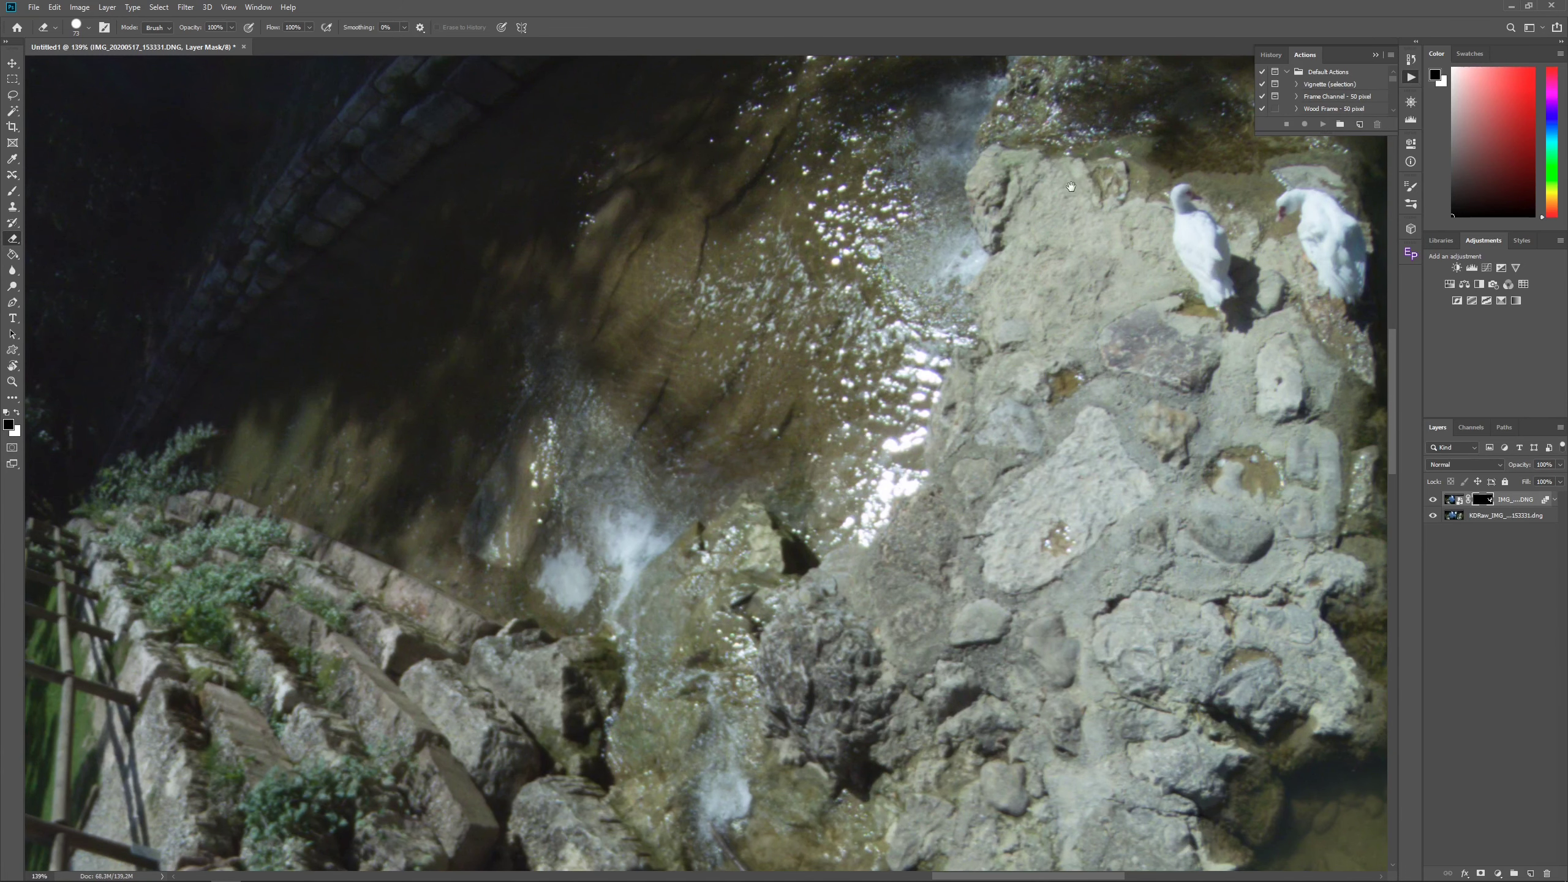
{"action": "left_click_drag", "start_coordinate": [1071, 187], "coordinate": [1022, 374]}
{"action": "left_click", "coordinate": [921, 298]}
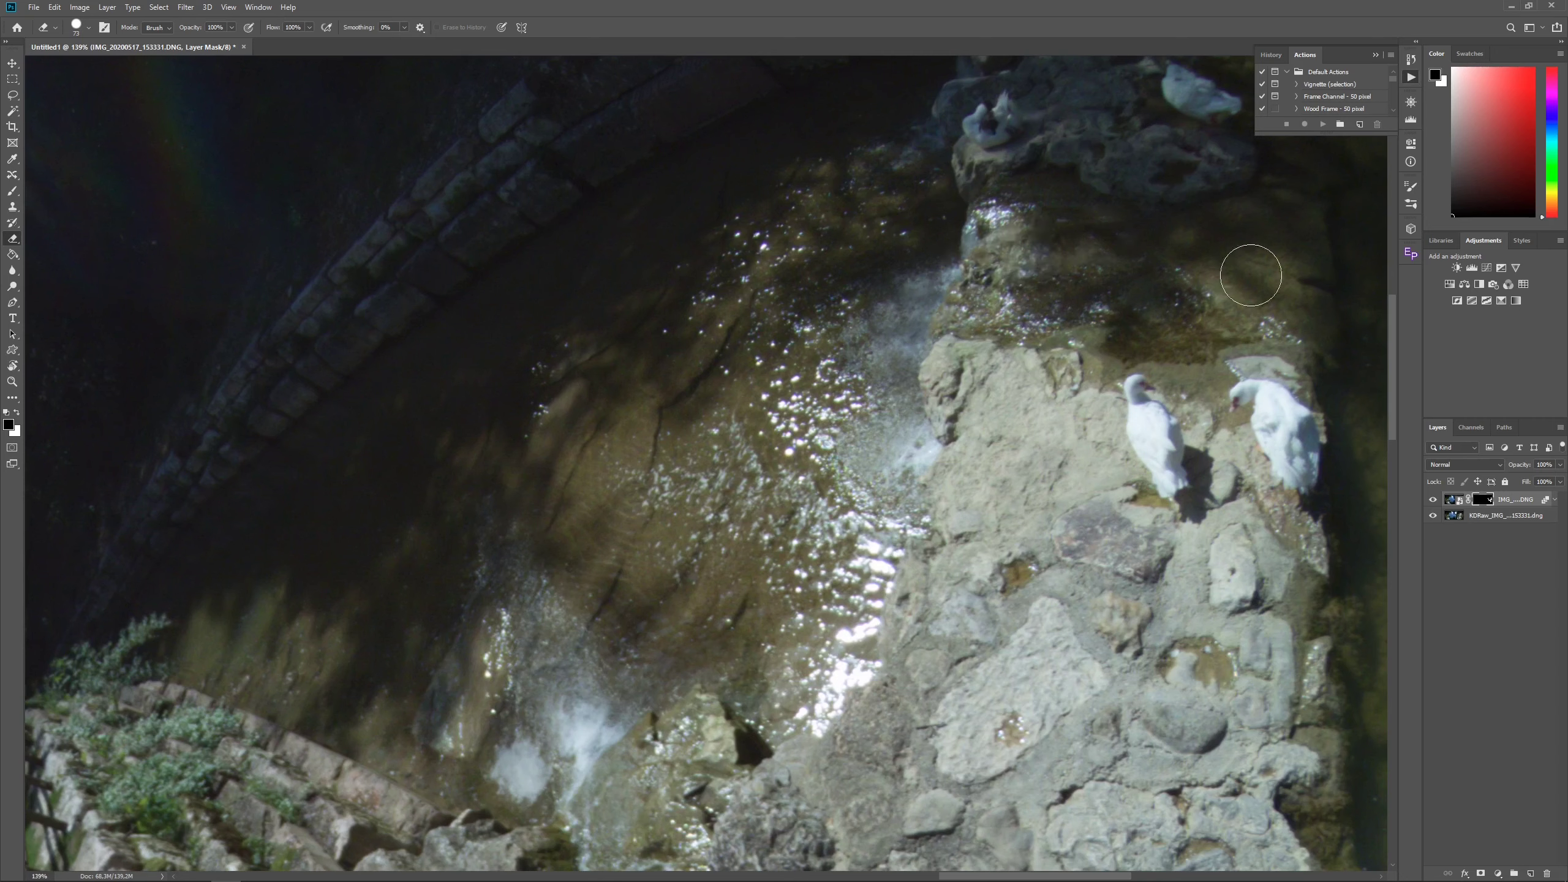
{"action": "left_click", "coordinate": [957, 303]}
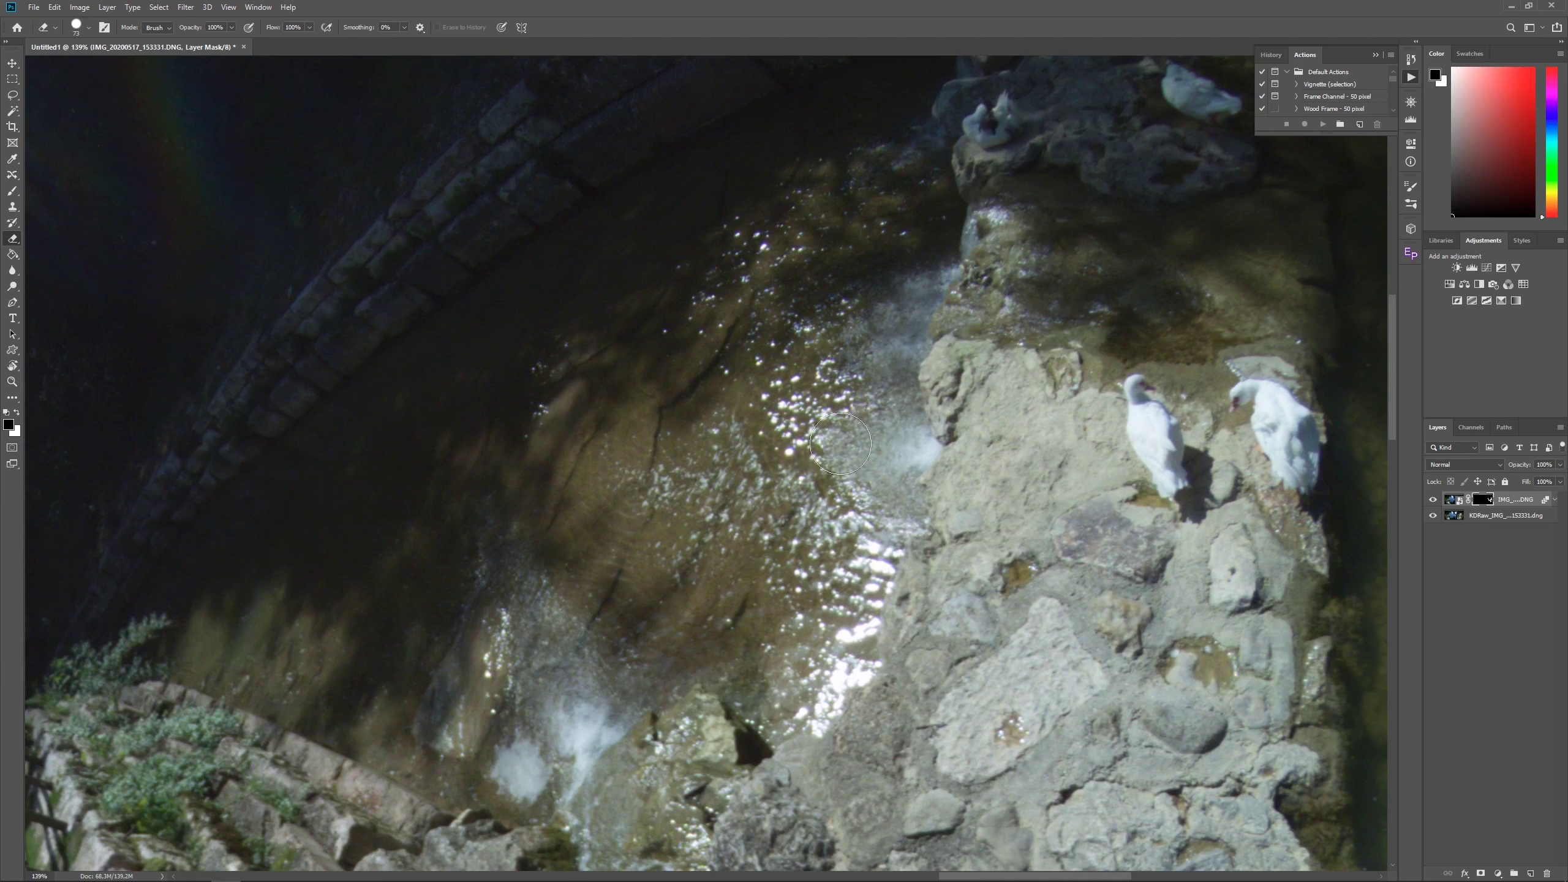
{"action": "mouse_move", "coordinate": [841, 444]}
{"action": "left_mouse_down"}
{"action": "mouse_move", "coordinate": [848, 514]}
{"action": "mouse_move", "coordinate": [803, 515]}
{"action": "mouse_move", "coordinate": [748, 452]}
{"action": "mouse_move", "coordinate": [696, 487]}
{"action": "mouse_move", "coordinate": [635, 476]}
{"action": "mouse_move", "coordinate": [641, 450]}
{"action": "mouse_move", "coordinate": [660, 523]}
{"action": "mouse_move", "coordinate": [642, 410]}
{"action": "left_mouse_up"}
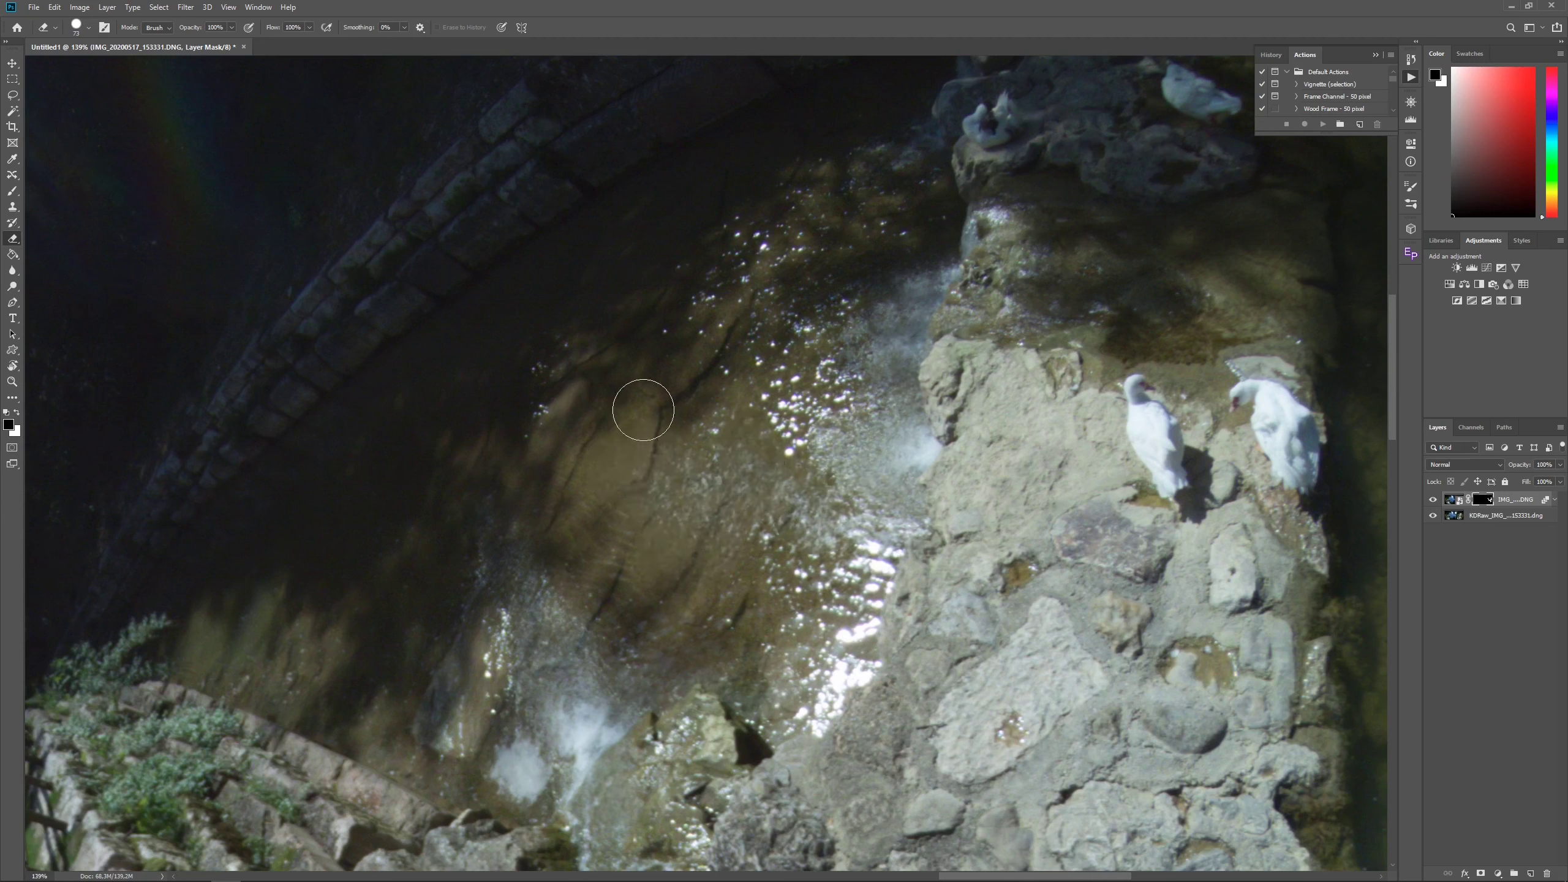
{"action": "mouse_move", "coordinate": [267, 621]}
{"action": "left_mouse_down"}
{"action": "mouse_move", "coordinate": [963, 371]}
{"action": "mouse_move", "coordinate": [617, 512]}
{"action": "mouse_move", "coordinate": [617, 470]}
{"action": "mouse_move", "coordinate": [665, 347]}
{"action": "left_mouse_up"}
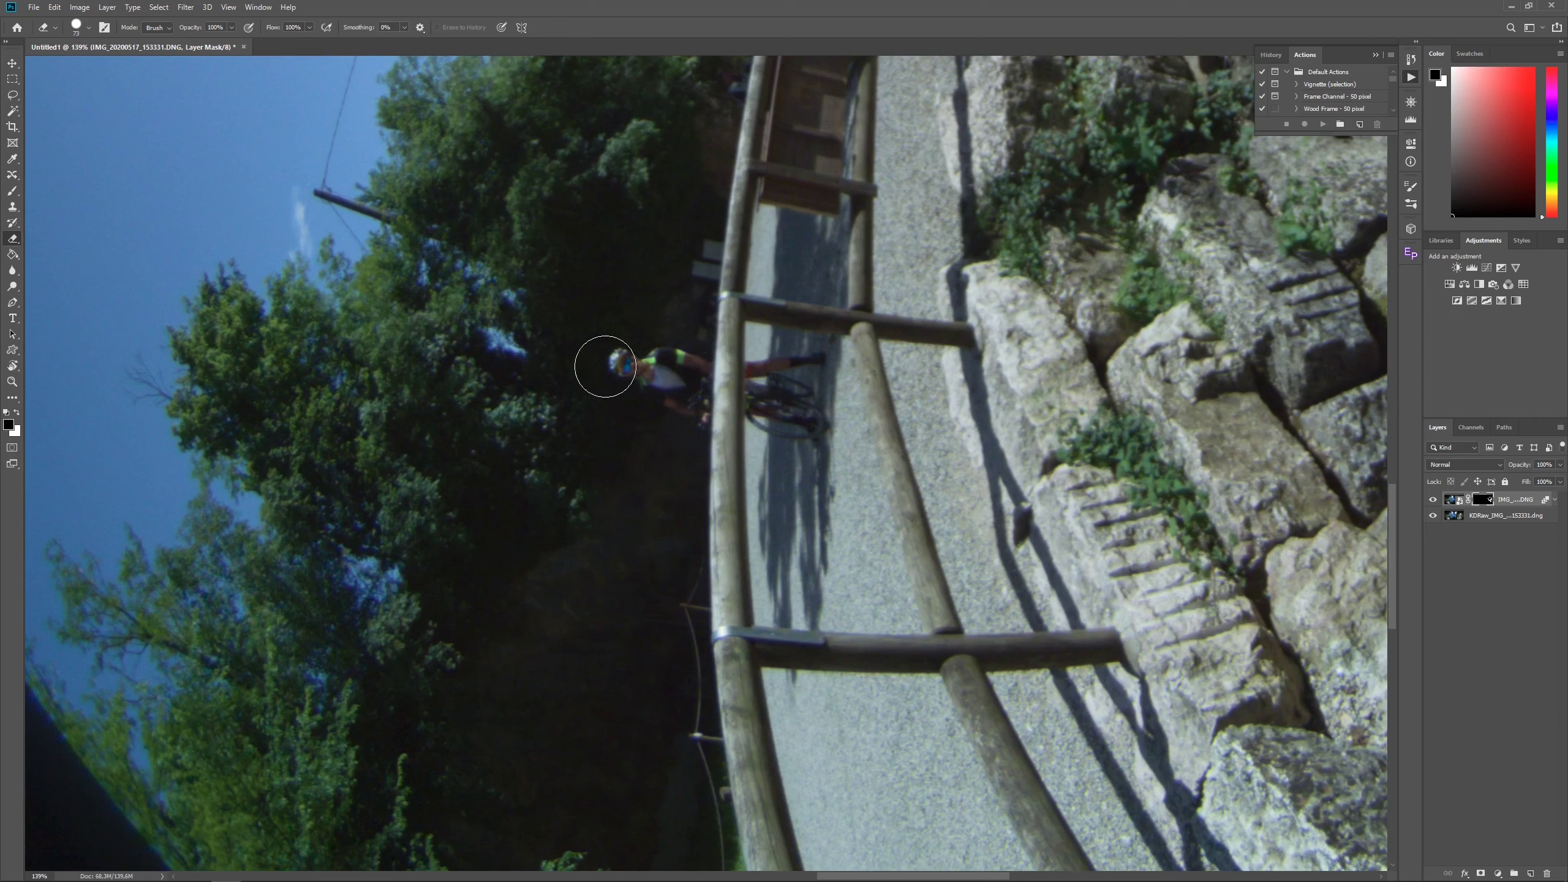
Paint the mask over the gravel path by the railing to erase the cyclist ghost.
{"action": "mouse_move", "coordinate": [616, 361]}
{"action": "left_mouse_down"}
{"action": "mouse_move", "coordinate": [694, 379]}
{"action": "mouse_move", "coordinate": [716, 408]}
{"action": "mouse_move", "coordinate": [793, 363]}
{"action": "mouse_move", "coordinate": [831, 528]}
{"action": "left_mouse_up"}
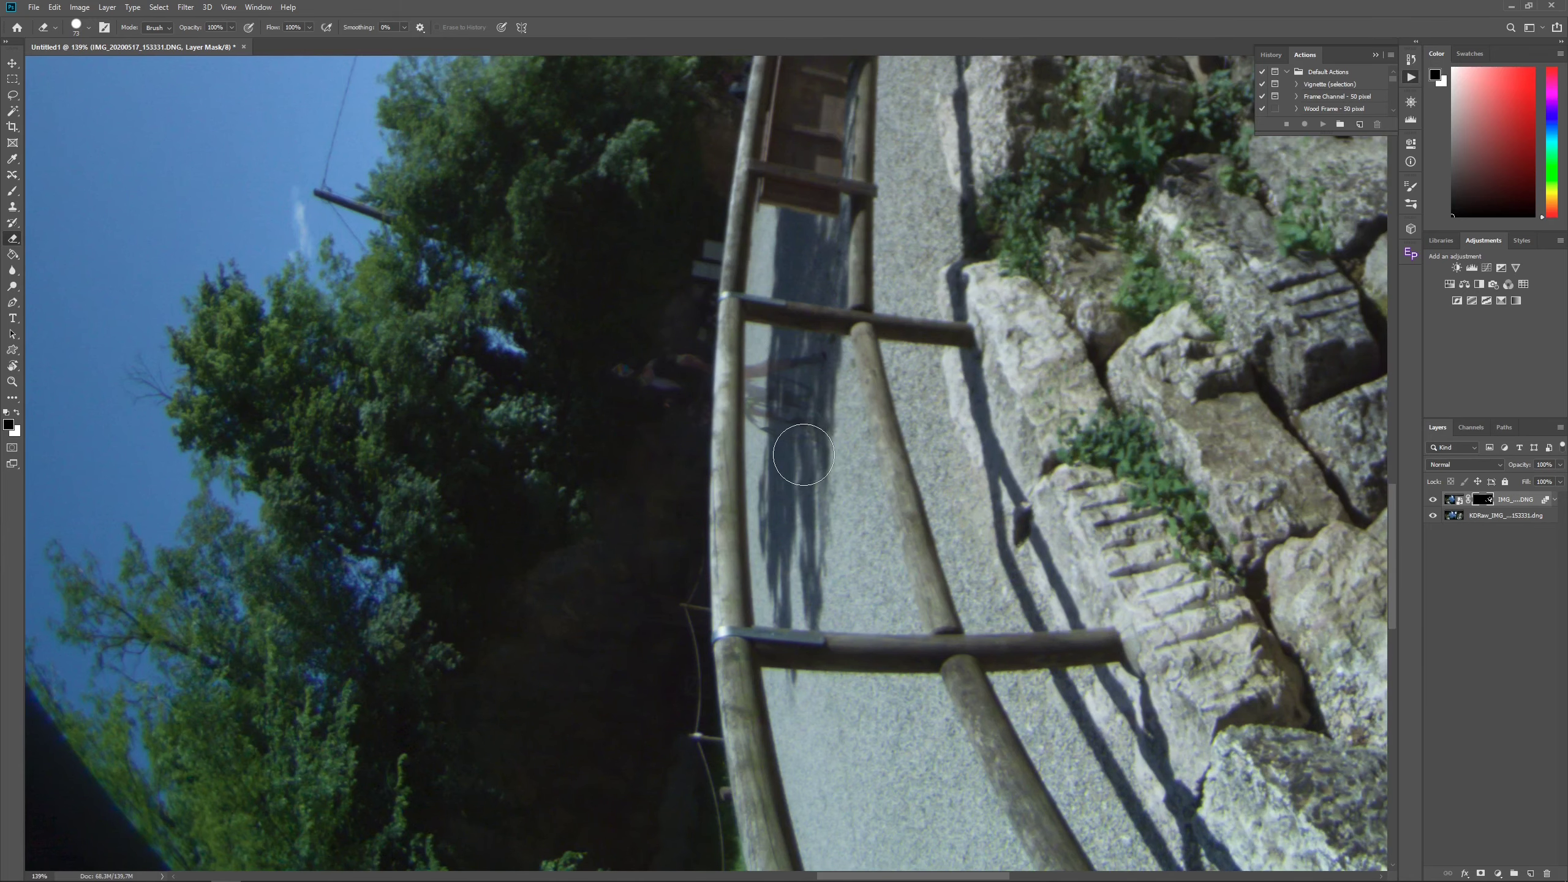
{"action": "scroll", "coordinate": [748, 361], "scroll_direction": "down", "scroll_amount": 3}
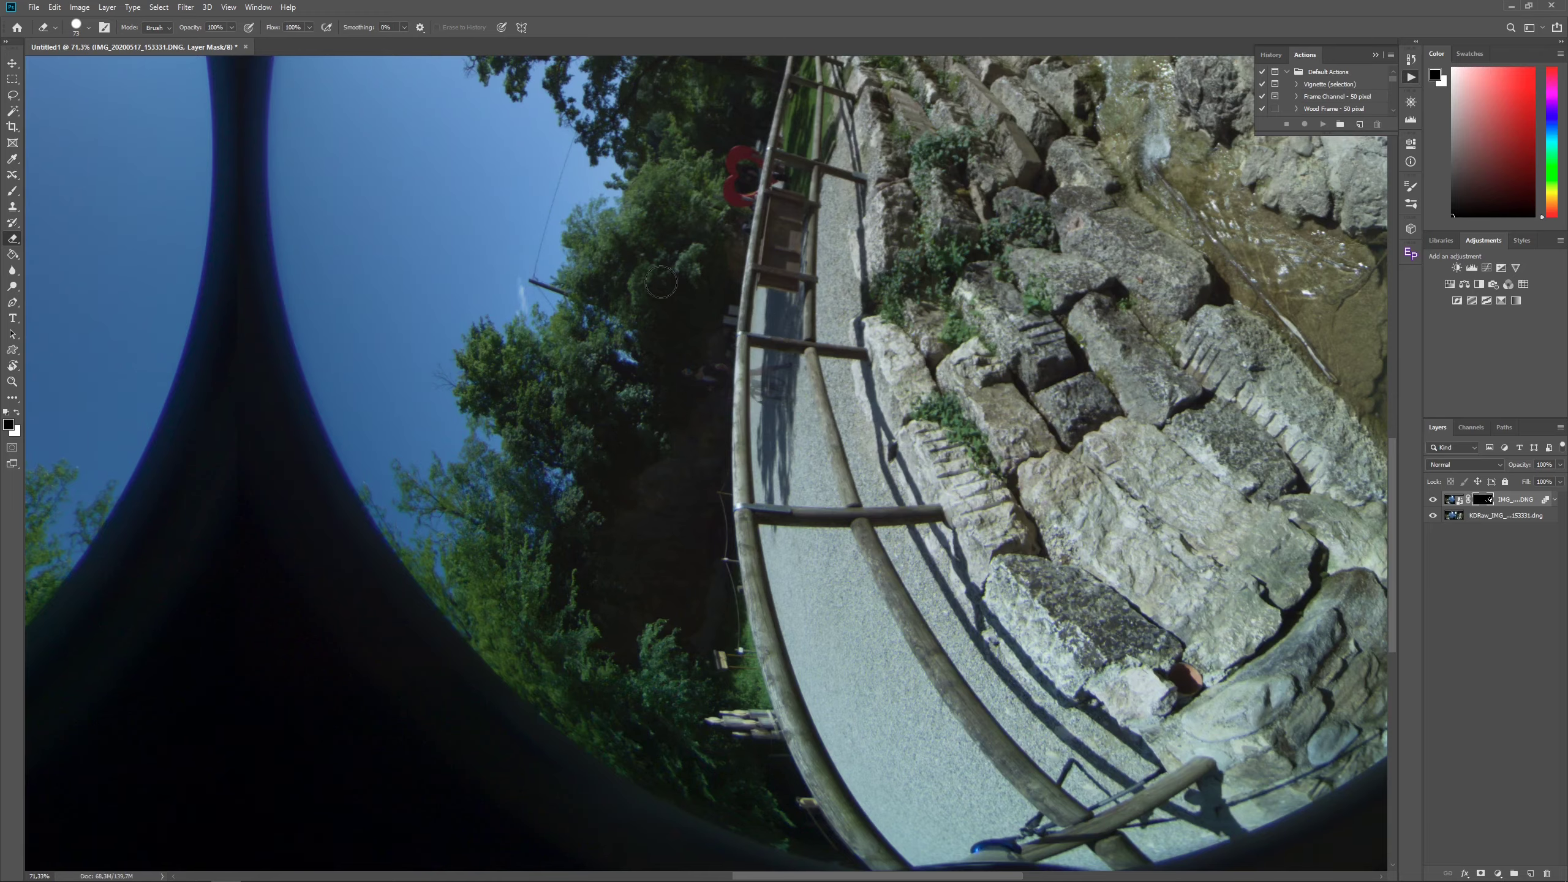
In the other fisheye circle, erase the person seated on the white tent's balcony.
{"action": "scroll", "coordinate": [661, 283], "scroll_direction": "down", "scroll_amount": 3}
{"action": "left_click_drag", "start_coordinate": [303, 405], "coordinate": [847, 344]}
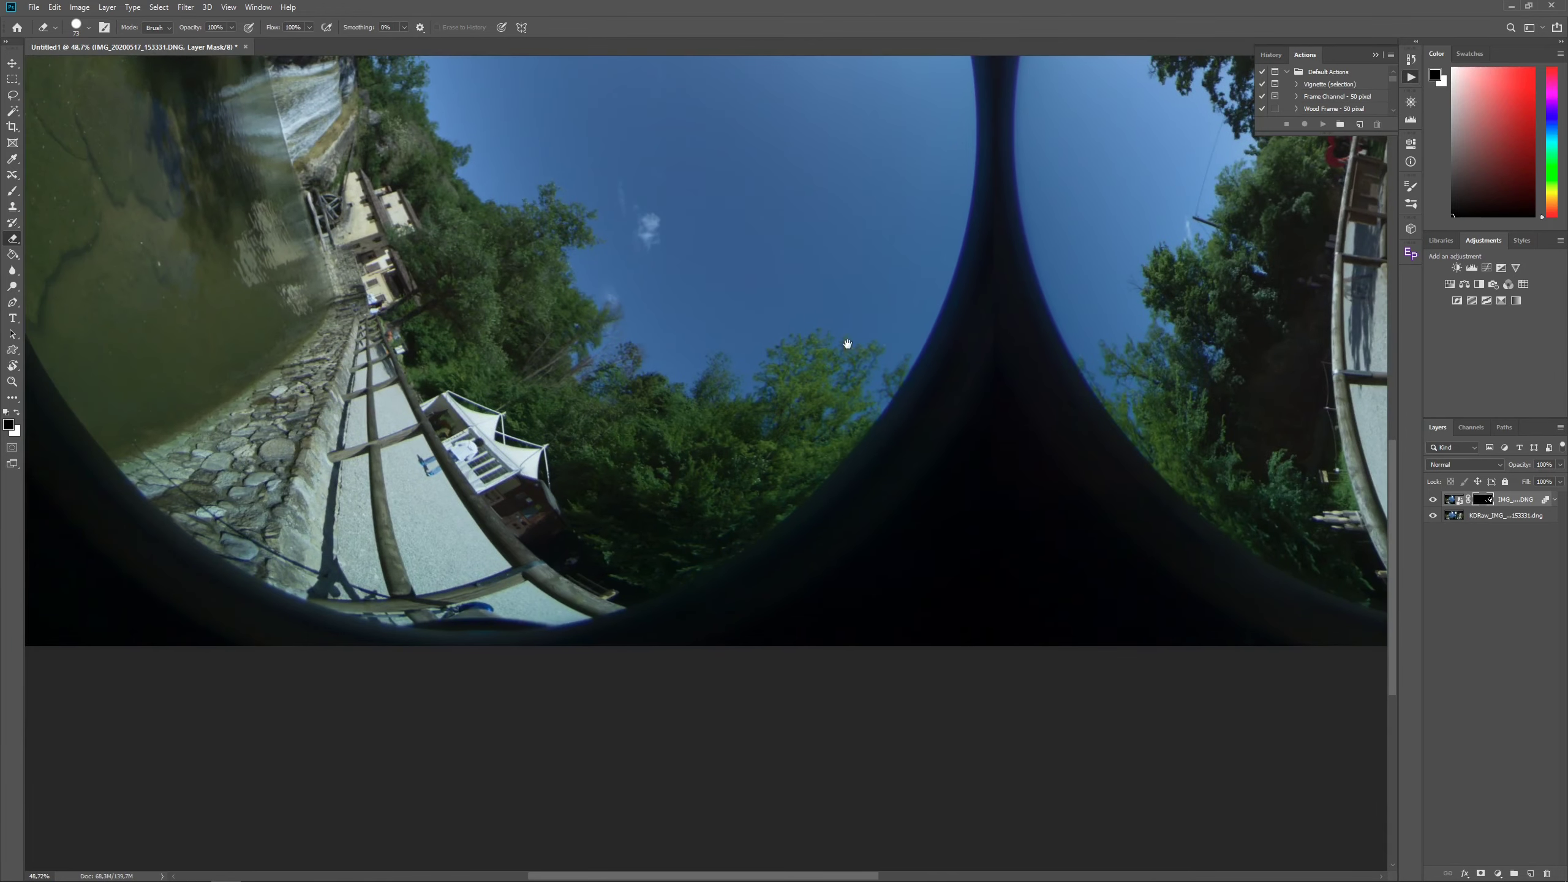
{"action": "left_click_drag", "start_coordinate": [472, 389], "coordinate": [611, 546]}
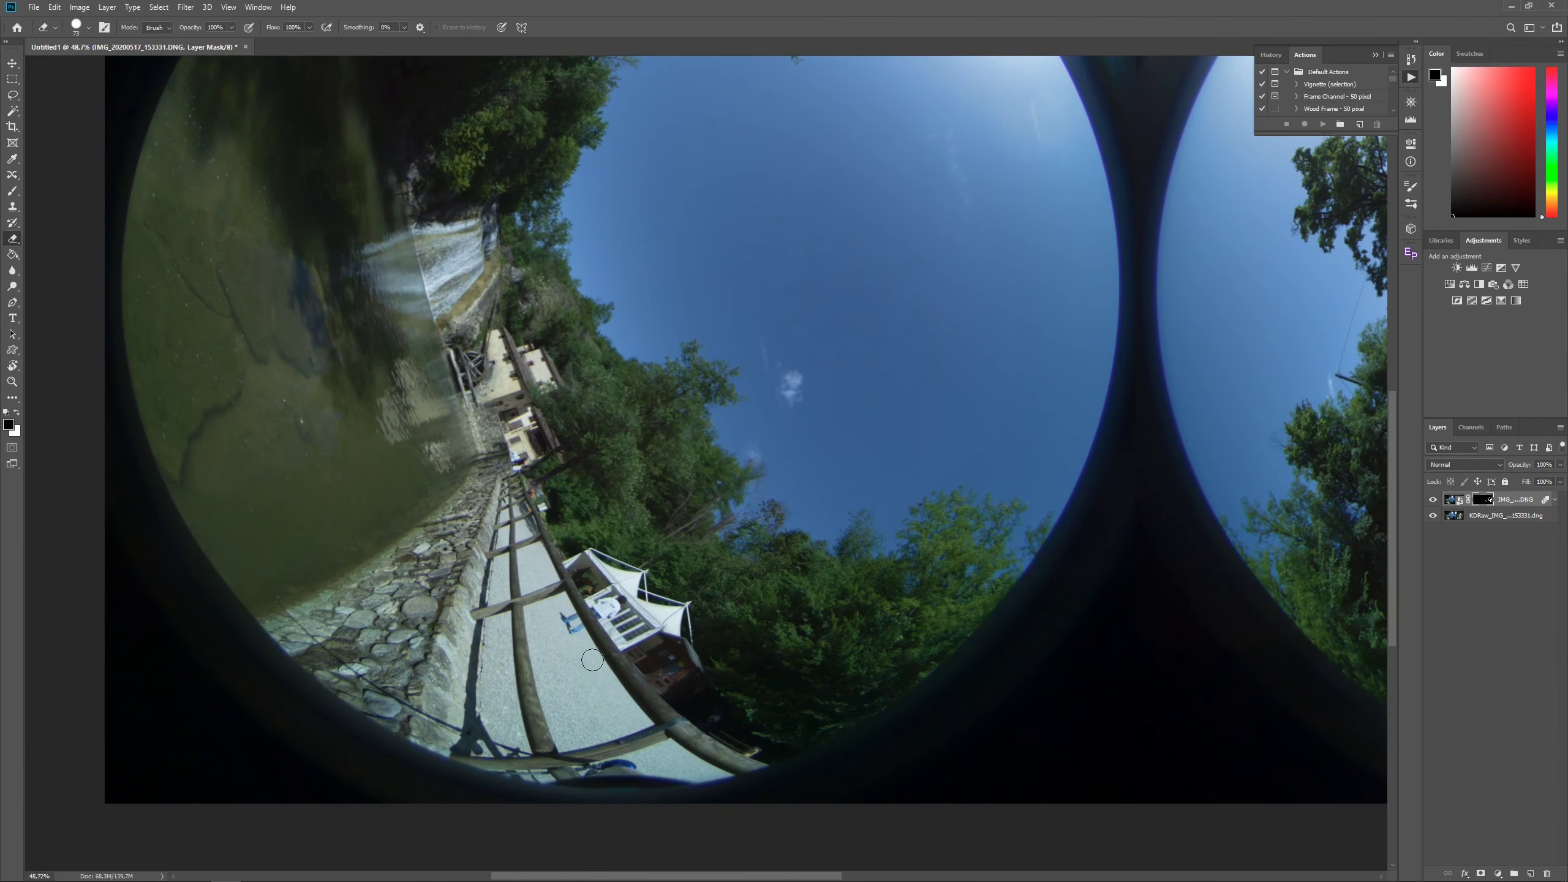
{"action": "scroll", "coordinate": [592, 660], "scroll_direction": "up", "scroll_amount": 4}
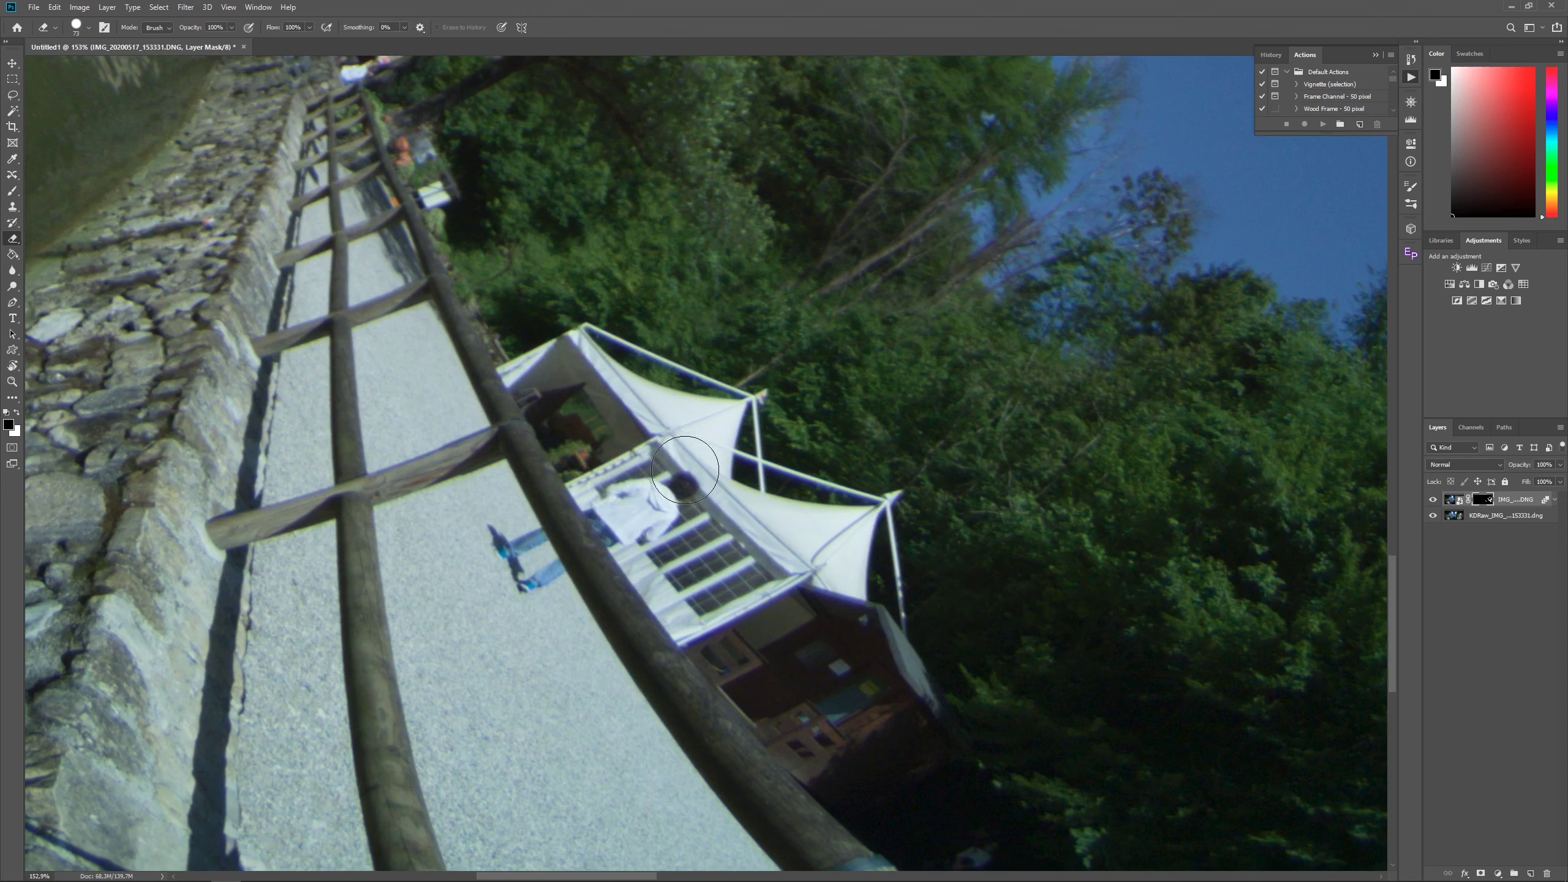
{"action": "mouse_move", "coordinate": [685, 470]}
{"action": "left_mouse_down"}
{"action": "mouse_move", "coordinate": [663, 514]}
{"action": "mouse_move", "coordinate": [621, 480]}
{"action": "mouse_move", "coordinate": [556, 545]}
{"action": "mouse_move", "coordinate": [488, 540]}
{"action": "mouse_move", "coordinate": [541, 567]}
{"action": "mouse_move", "coordinate": [625, 533]}
{"action": "mouse_move", "coordinate": [686, 544]}
{"action": "mouse_move", "coordinate": [702, 706]}
{"action": "left_mouse_up"}
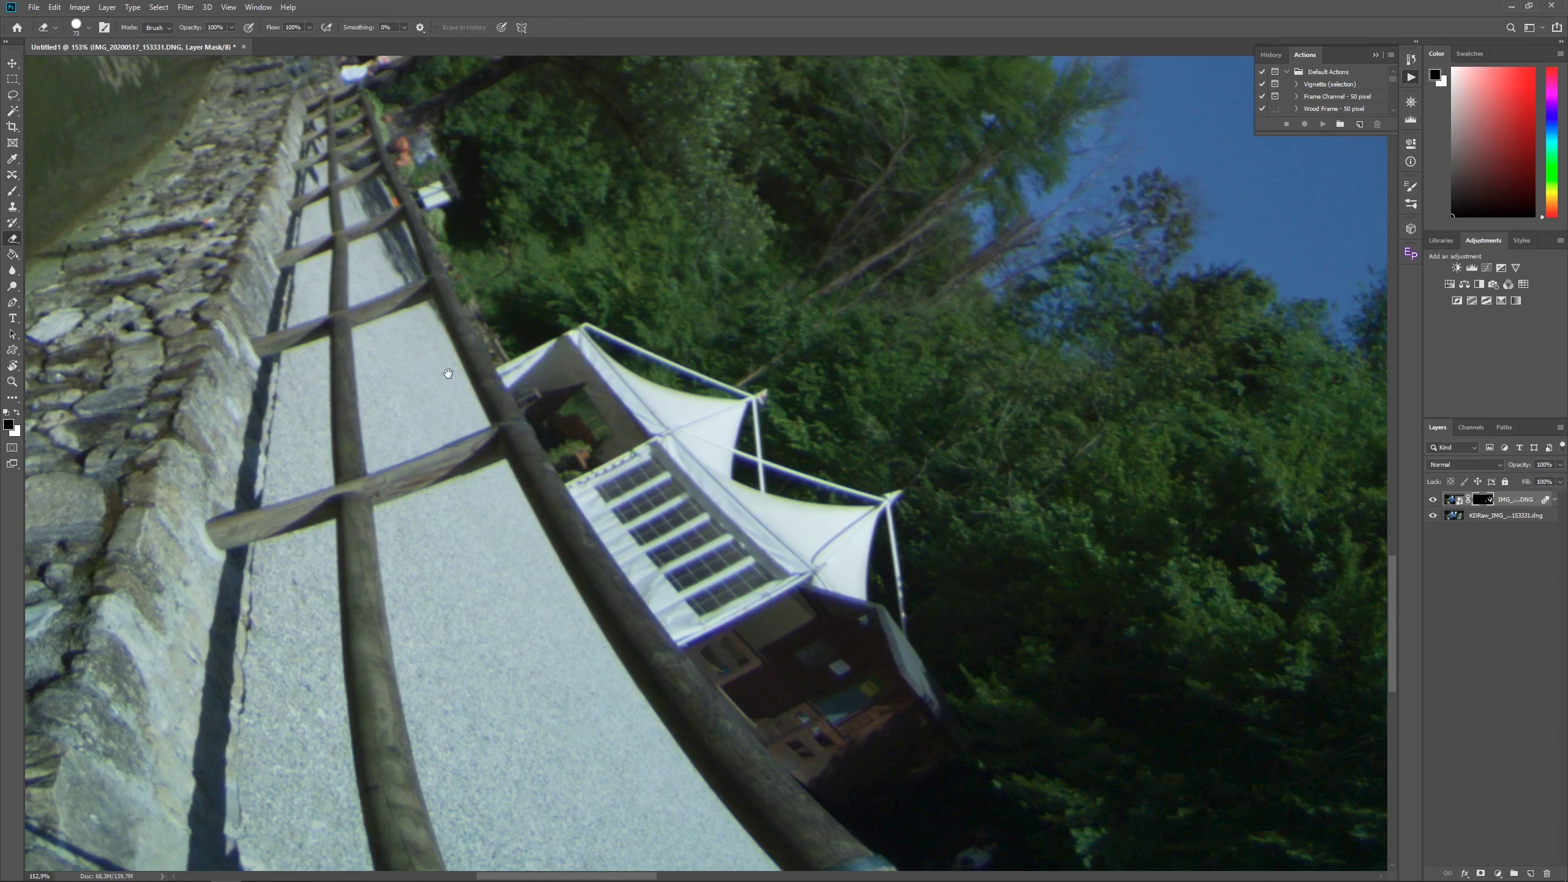
Partly fade the figure standing by the houses and mill at the walkway's far end.
{"action": "left_click_drag", "start_coordinate": [504, 310], "coordinate": [426, 173]}
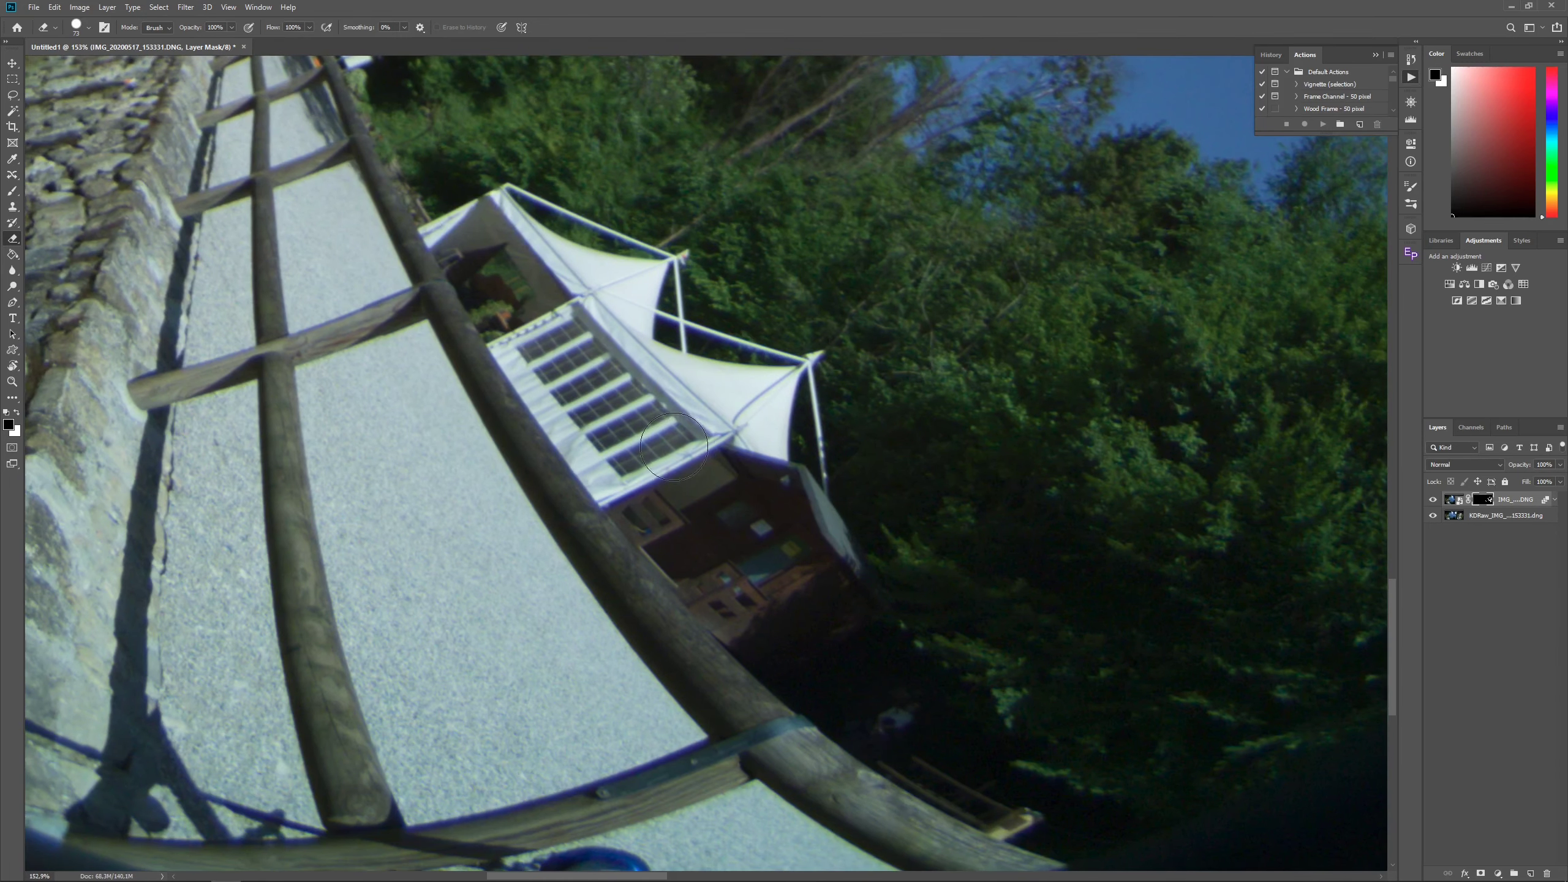
{"action": "mouse_move", "coordinate": [525, 330]}
{"action": "left_mouse_down"}
{"action": "mouse_move", "coordinate": [556, 479]}
{"action": "mouse_move", "coordinate": [632, 444]}
{"action": "mouse_move", "coordinate": [593, 469]}
{"action": "left_mouse_up"}
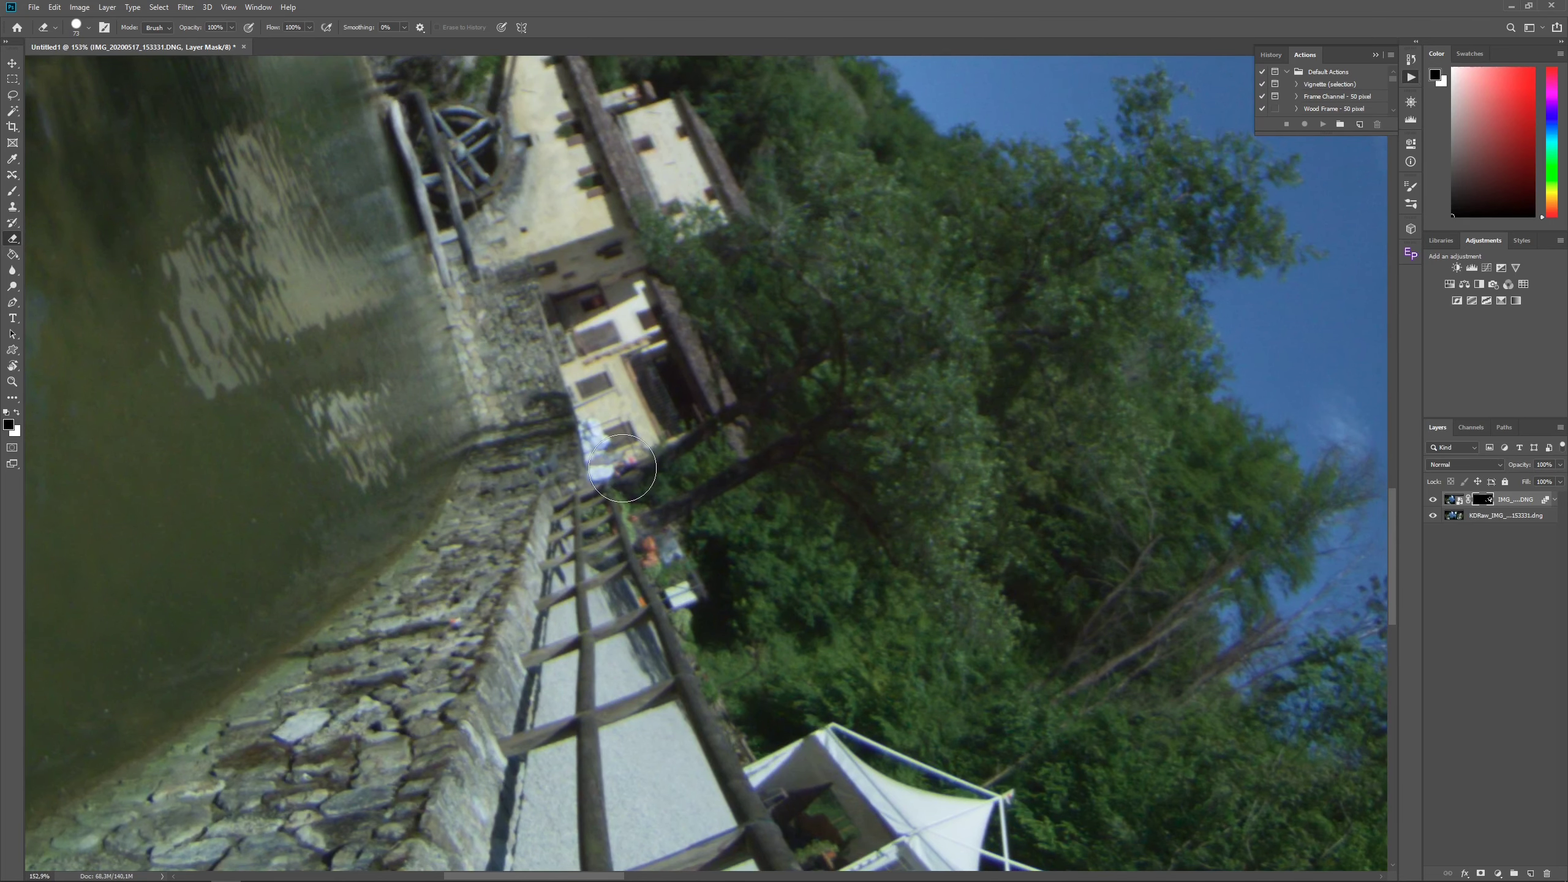
{"action": "scroll", "coordinate": [670, 503], "scroll_direction": "down", "scroll_amount": 5}
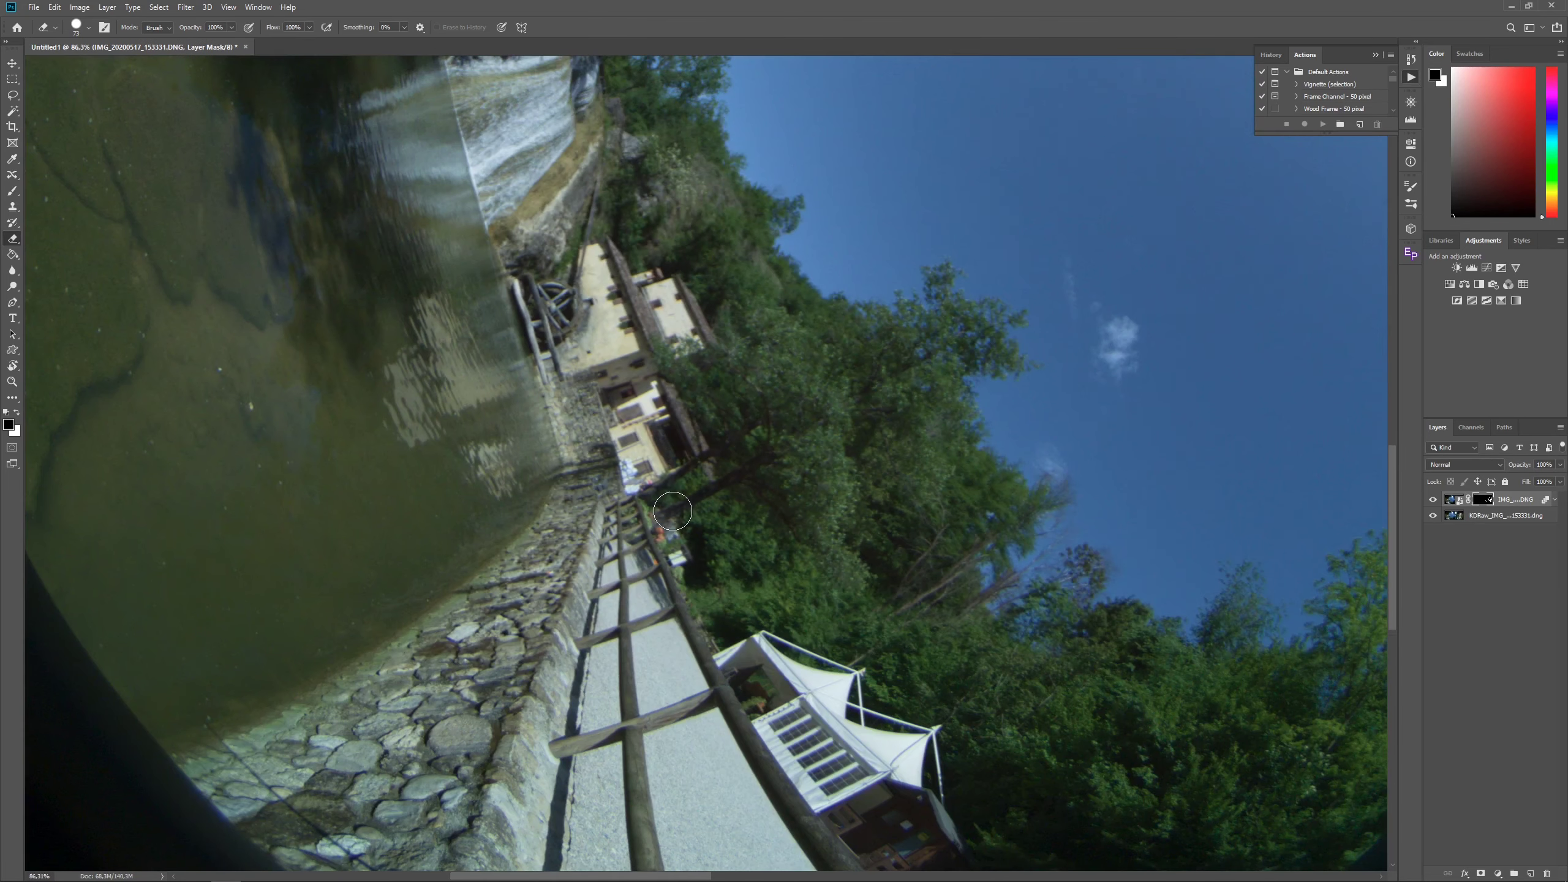
{"action": "scroll", "coordinate": [678, 503], "scroll_direction": "down", "scroll_amount": 3}
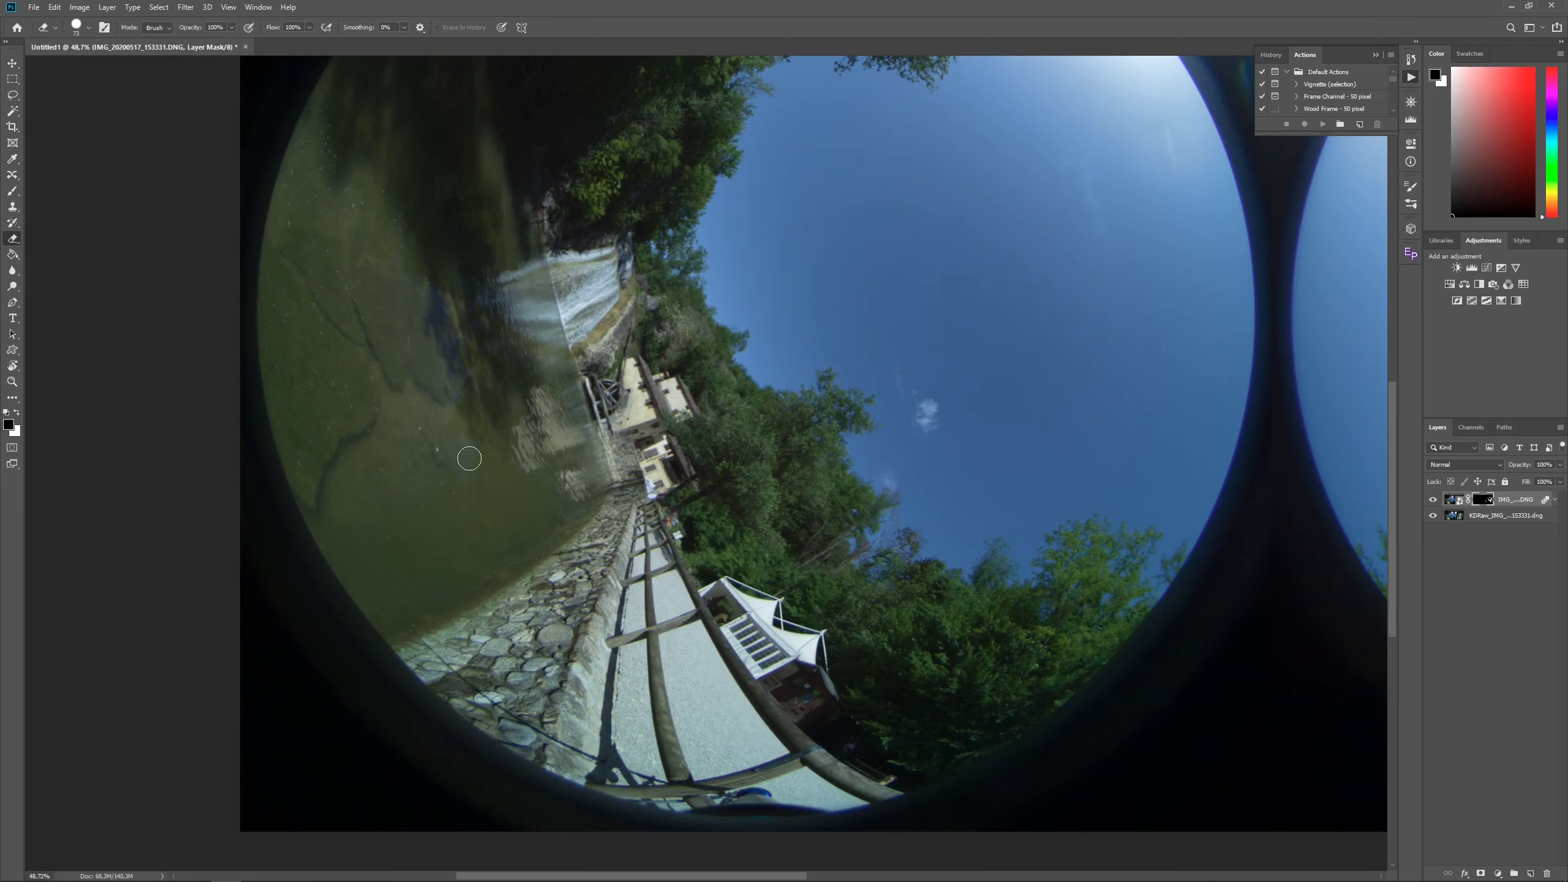
{"action": "scroll", "coordinate": [469, 459], "scroll_direction": "up", "scroll_amount": 6}
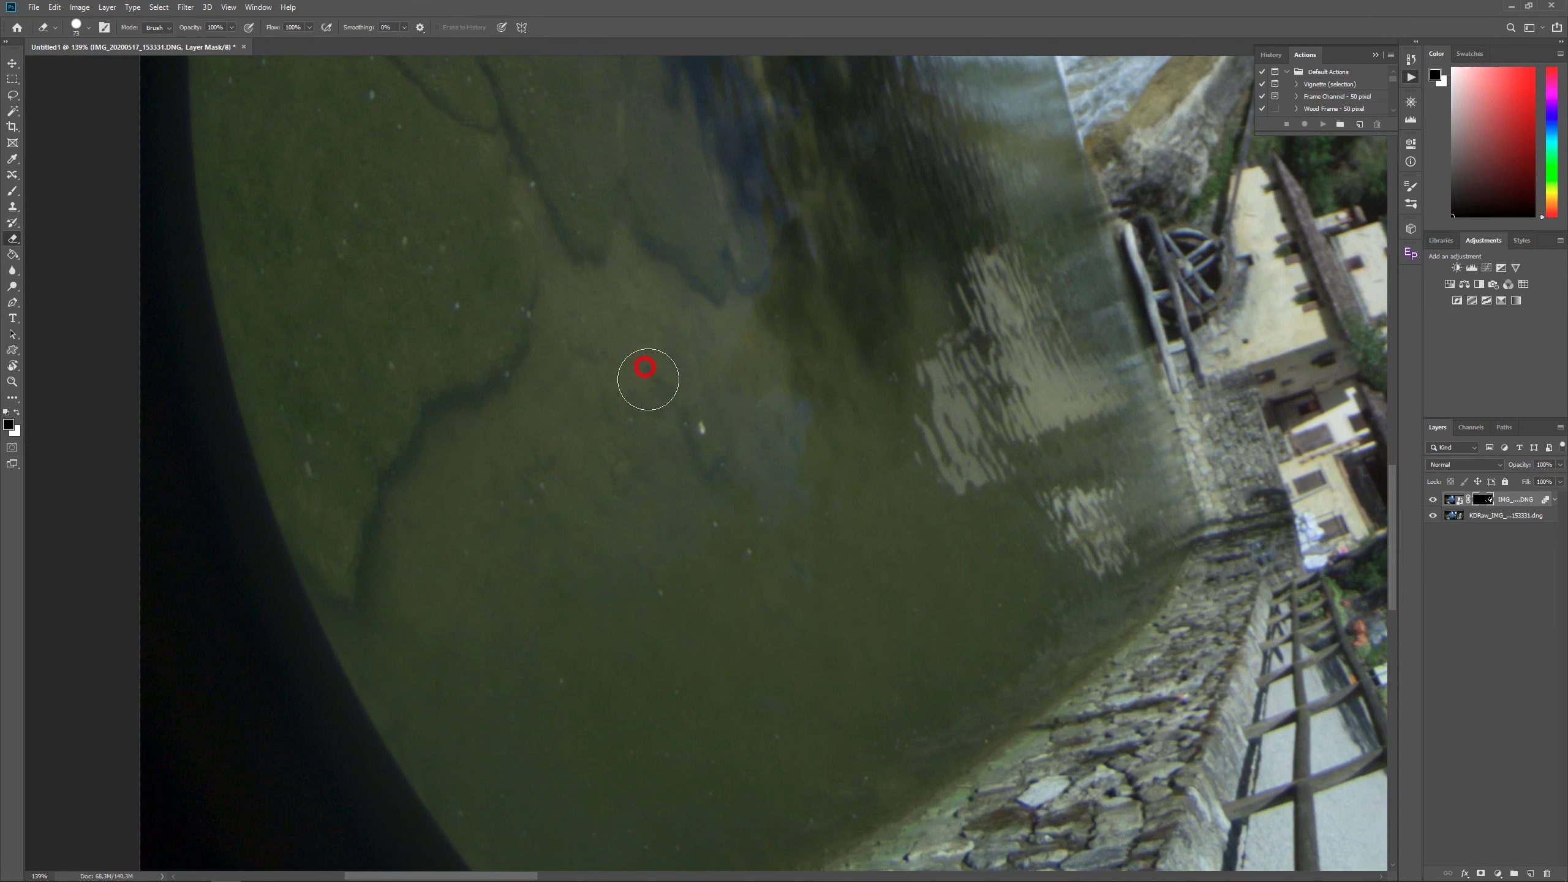
Set the brush to 124 px and paint the mask over the pool water and waterfall.
{"action": "right_click", "coordinate": [447, 371]}
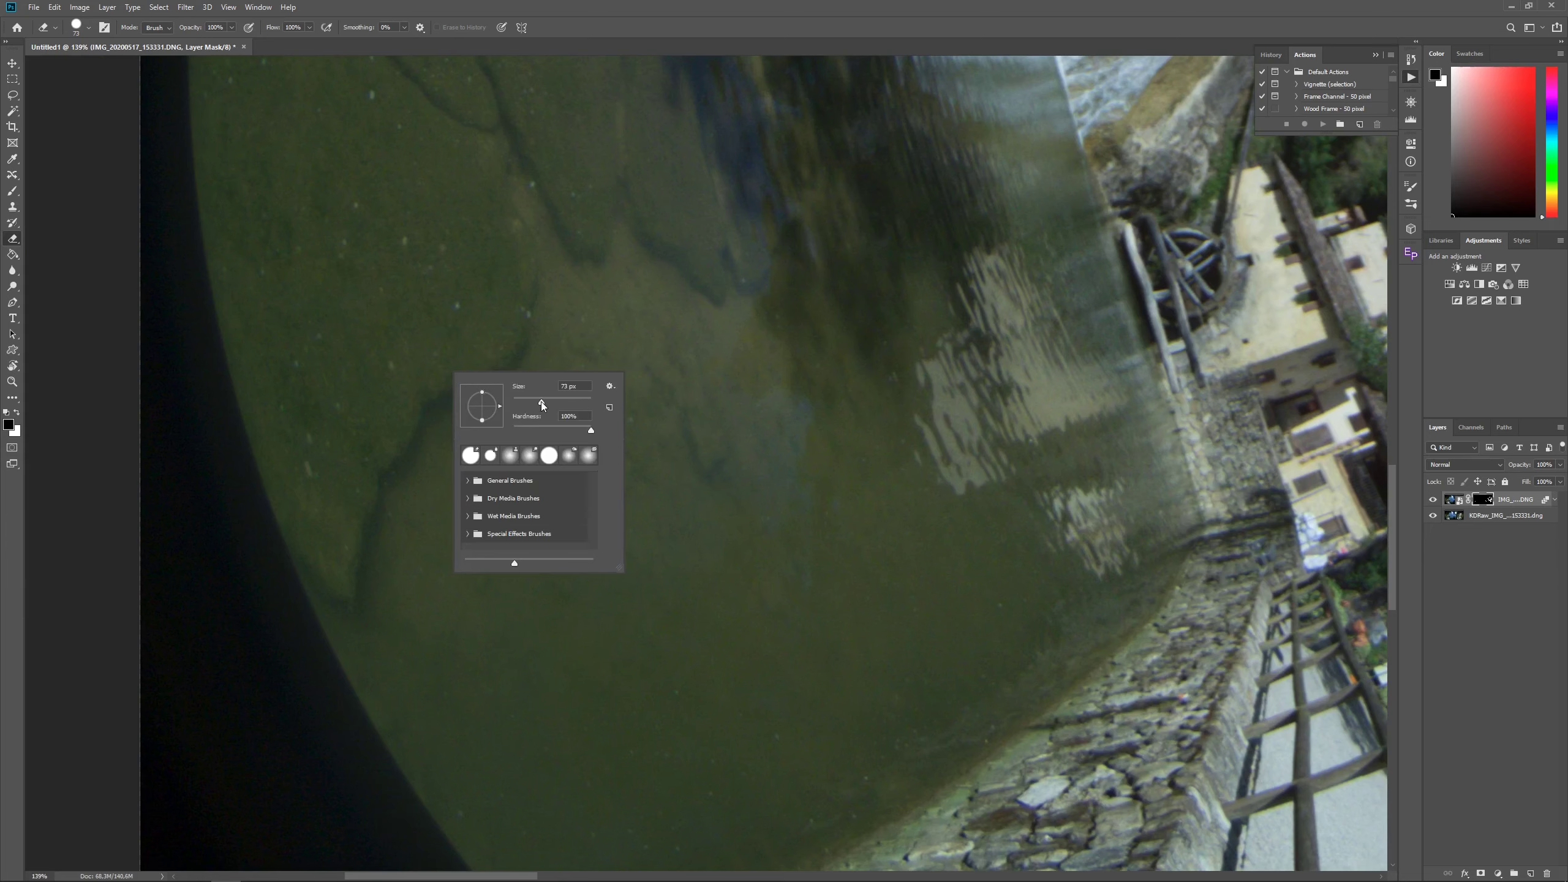
{"action": "left_click", "coordinate": [543, 273]}
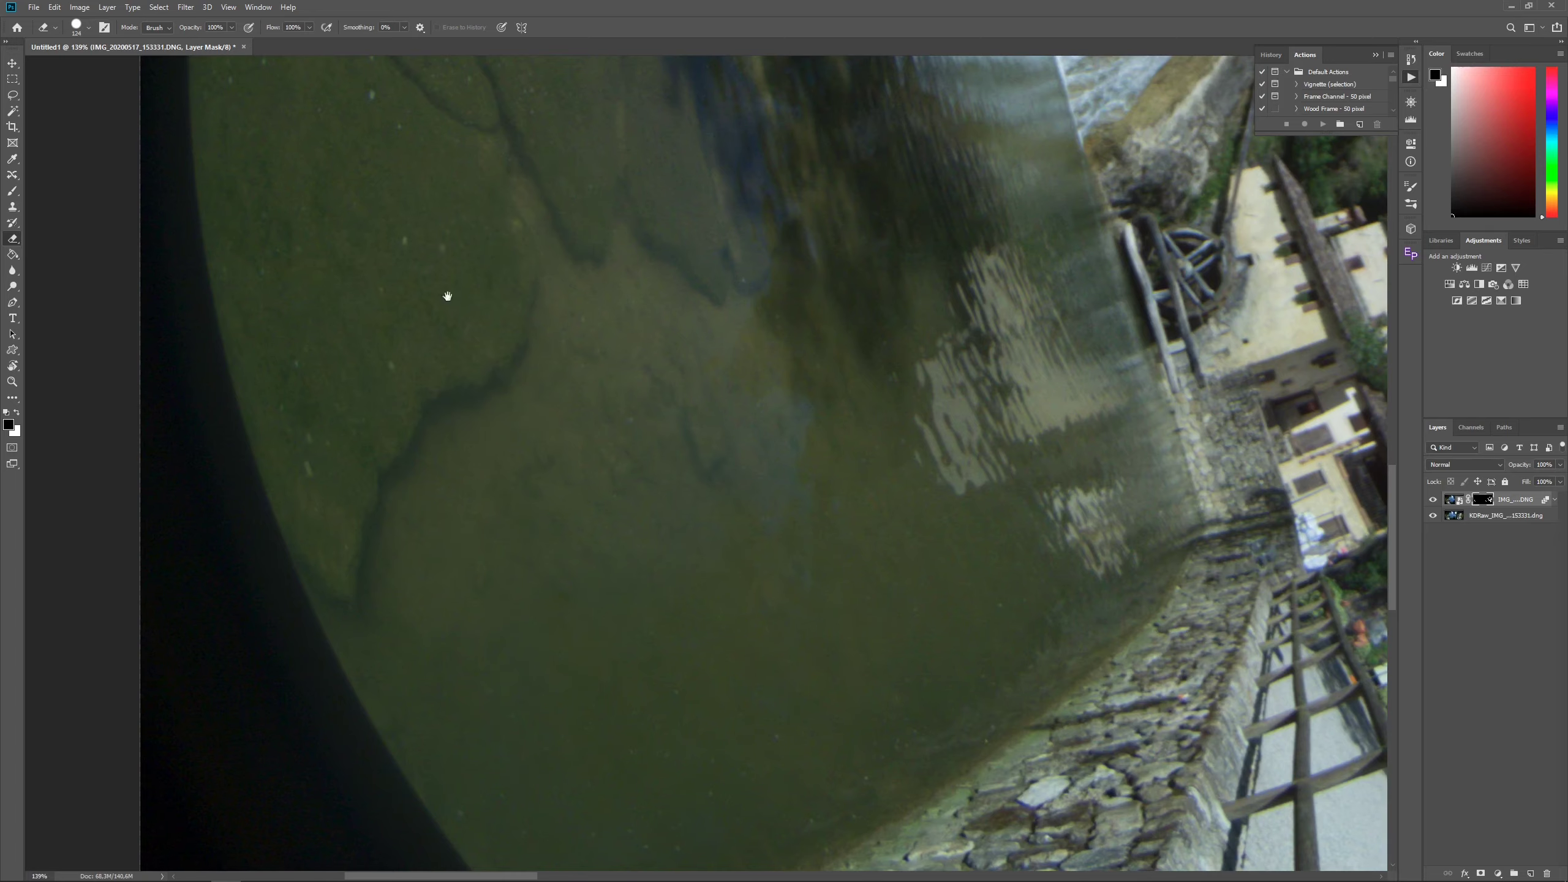
{"action": "left_click_drag", "start_coordinate": [445, 294], "coordinate": [639, 563]}
{"action": "scroll", "coordinate": [738, 224], "scroll_direction": "down", "scroll_amount": 4}
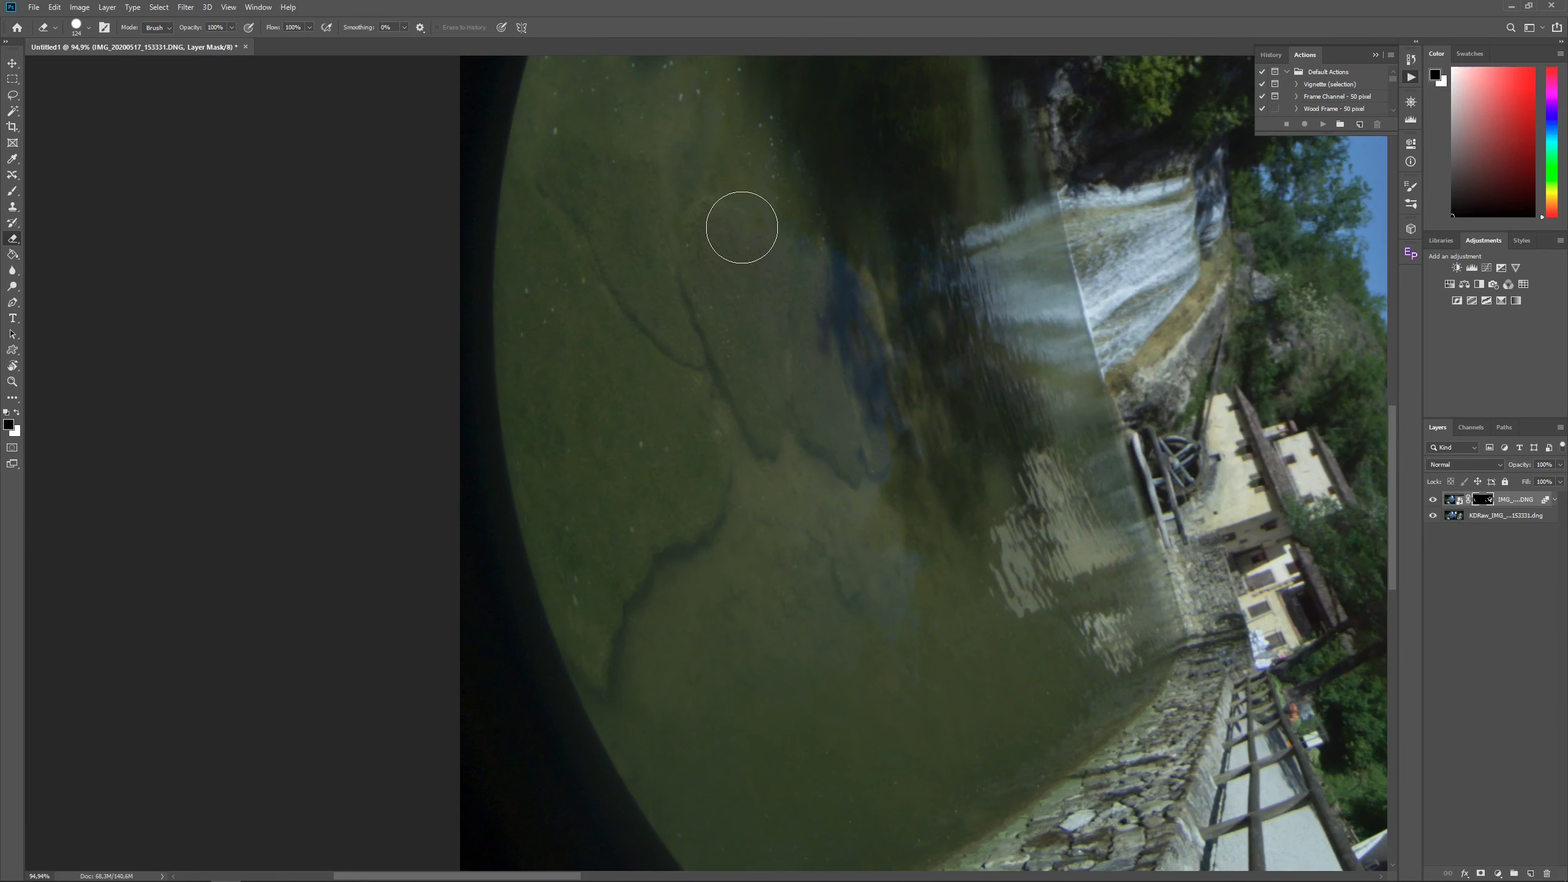
{"action": "left_click_drag", "start_coordinate": [742, 243], "coordinate": [763, 480]}
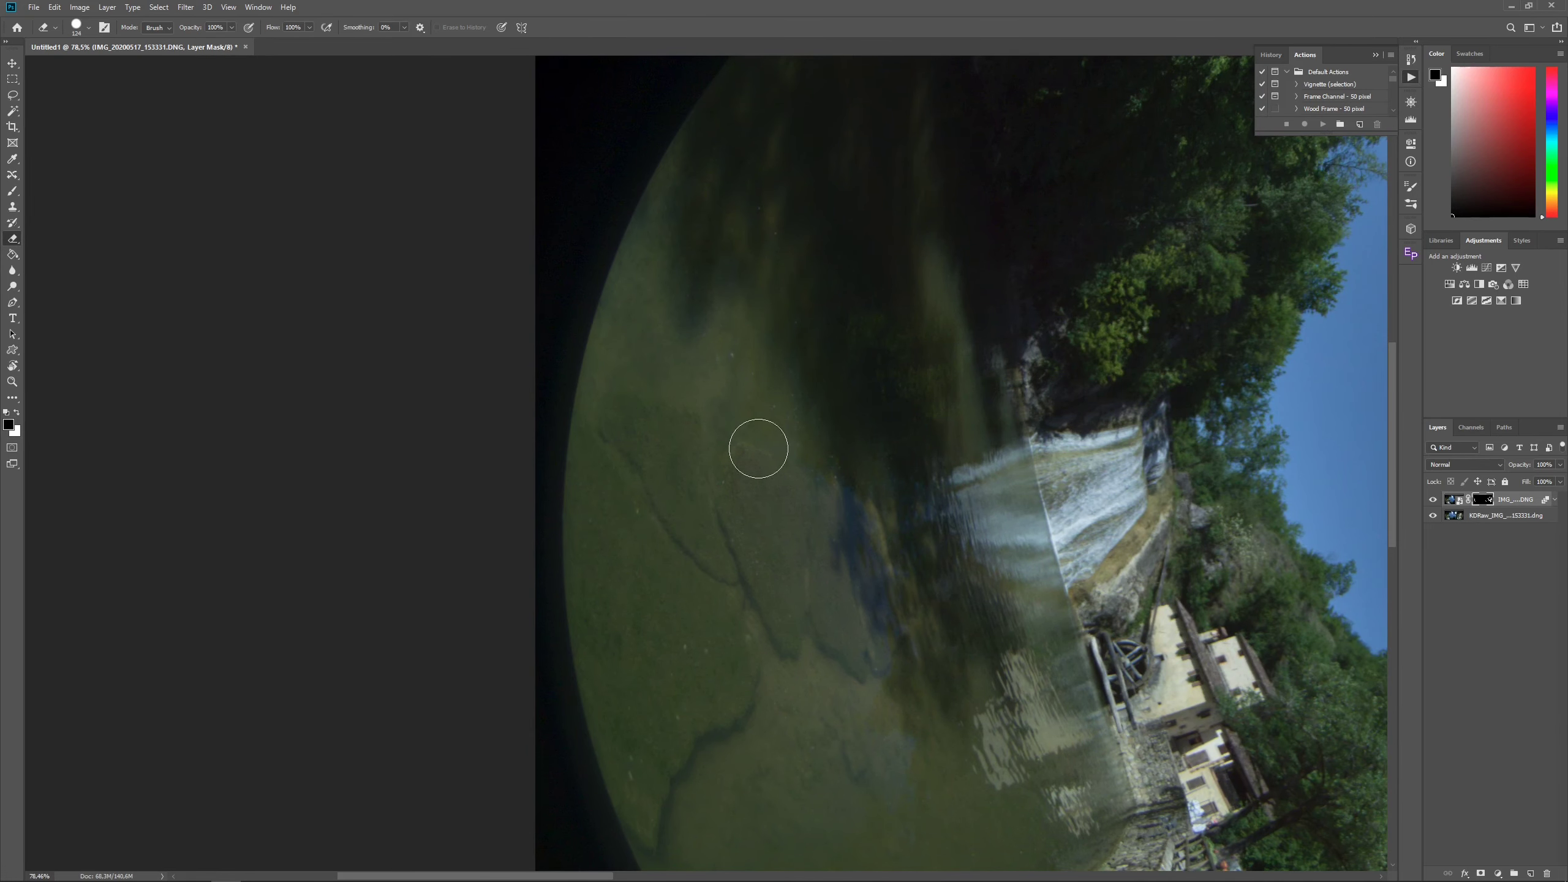
{"action": "left_click_drag", "start_coordinate": [1005, 572], "coordinate": [789, 621]}
{"action": "scroll", "coordinate": [789, 621], "scroll_direction": "up", "scroll_amount": 6}
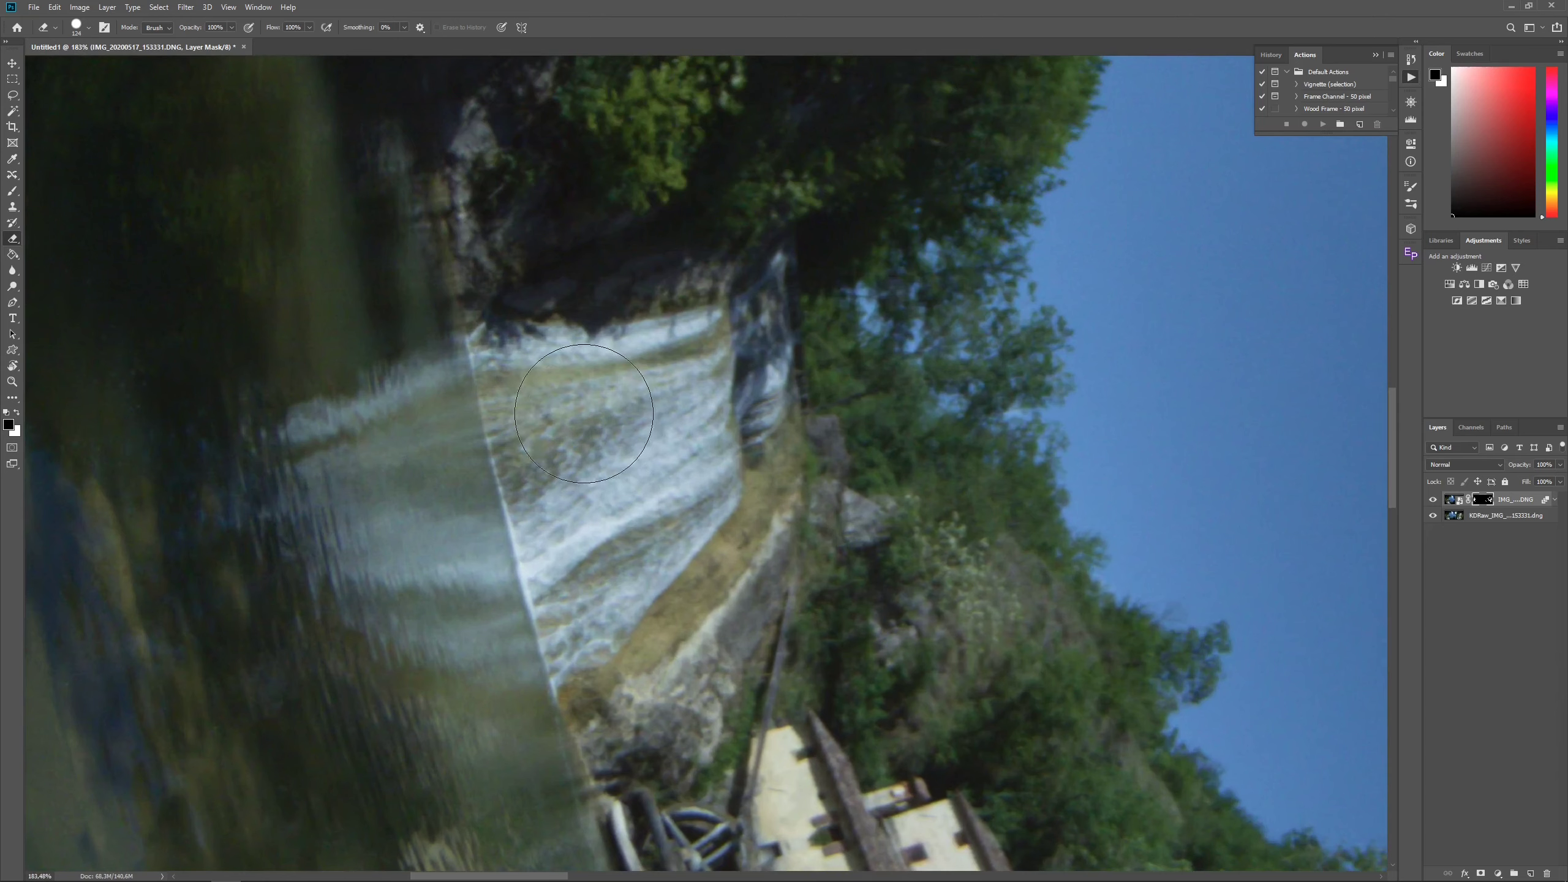
{"action": "mouse_move", "coordinate": [583, 413]}
{"action": "left_mouse_down"}
{"action": "mouse_move", "coordinate": [463, 380]}
{"action": "mouse_move", "coordinate": [713, 377]}
{"action": "mouse_move", "coordinate": [766, 346]}
{"action": "mouse_move", "coordinate": [772, 309]}
{"action": "mouse_move", "coordinate": [750, 489]}
{"action": "left_mouse_up"}
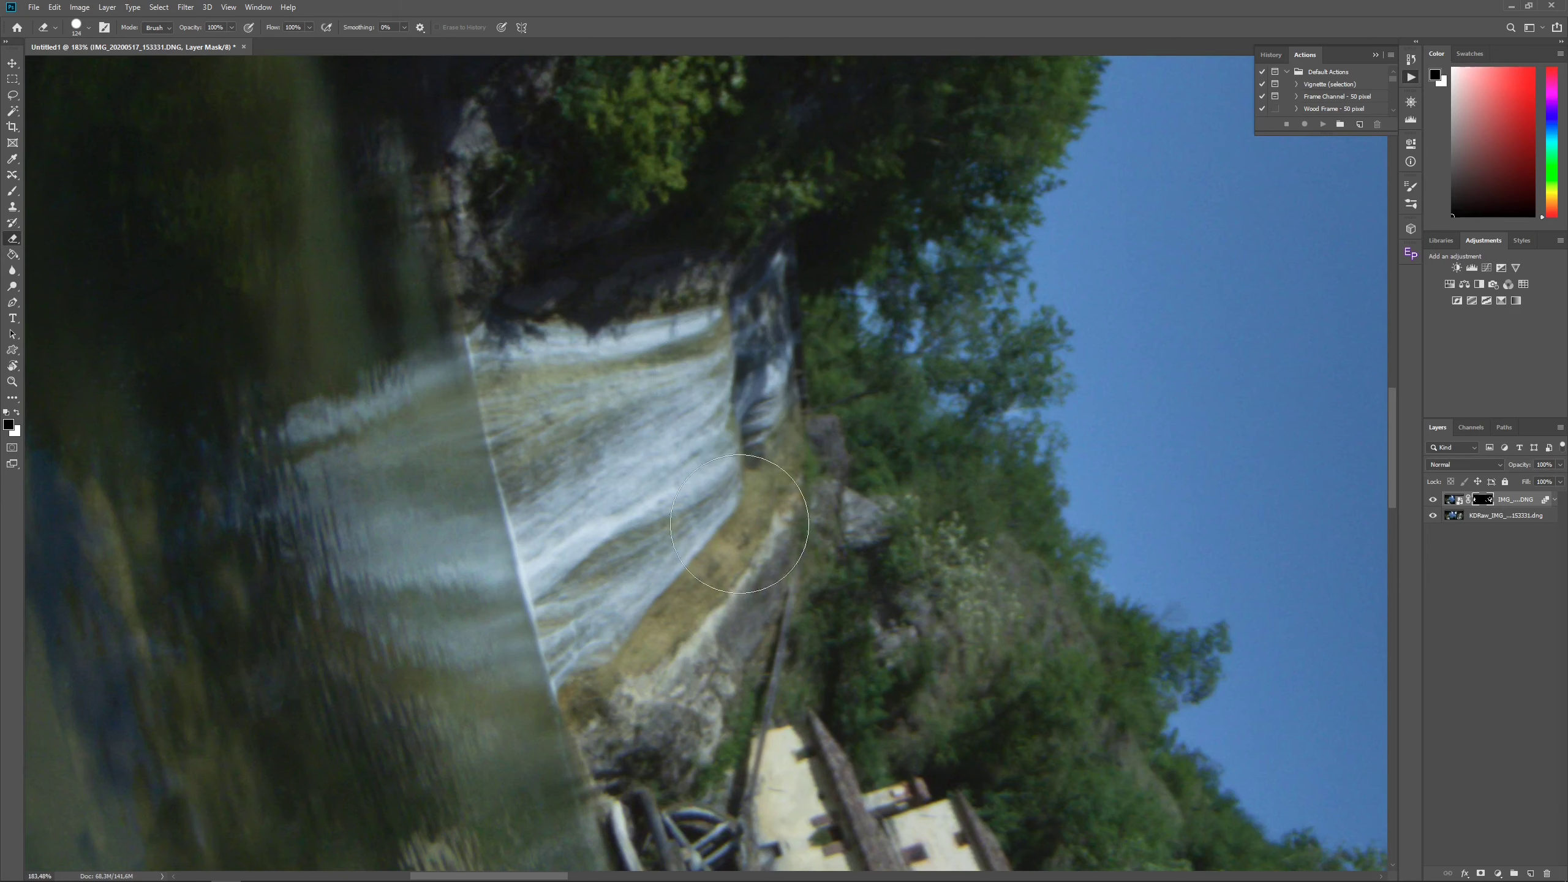
{"action": "scroll", "coordinate": [939, 538], "scroll_direction": "down", "scroll_amount": 5}
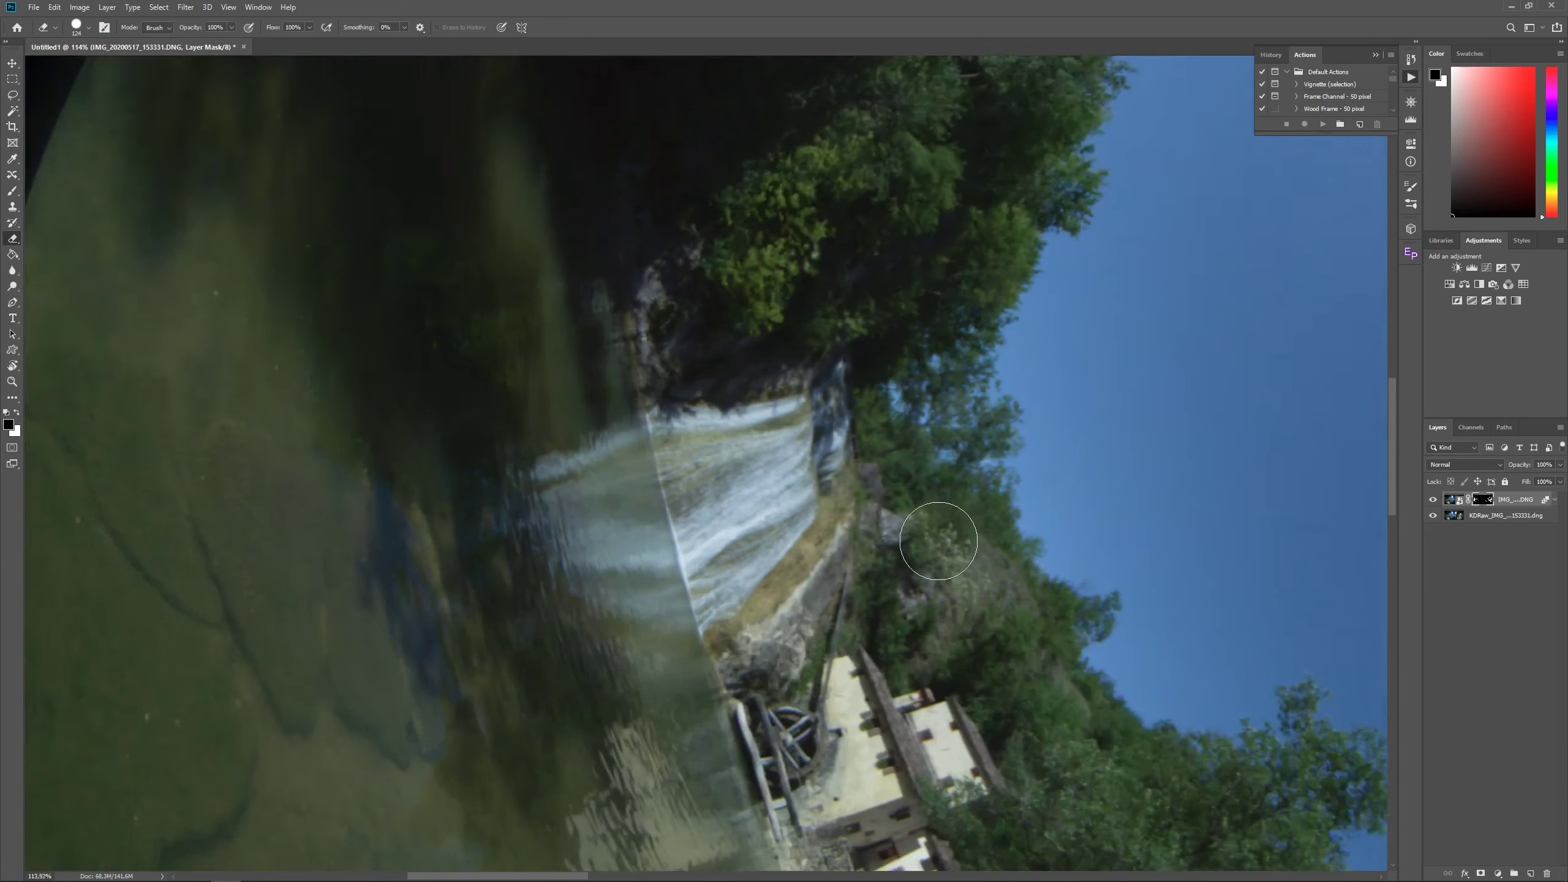
Zoom out to the full image and flatten it with Layer > Flatten Image.
{"action": "scroll", "coordinate": [1049, 508], "scroll_direction": "down", "scroll_amount": 4}
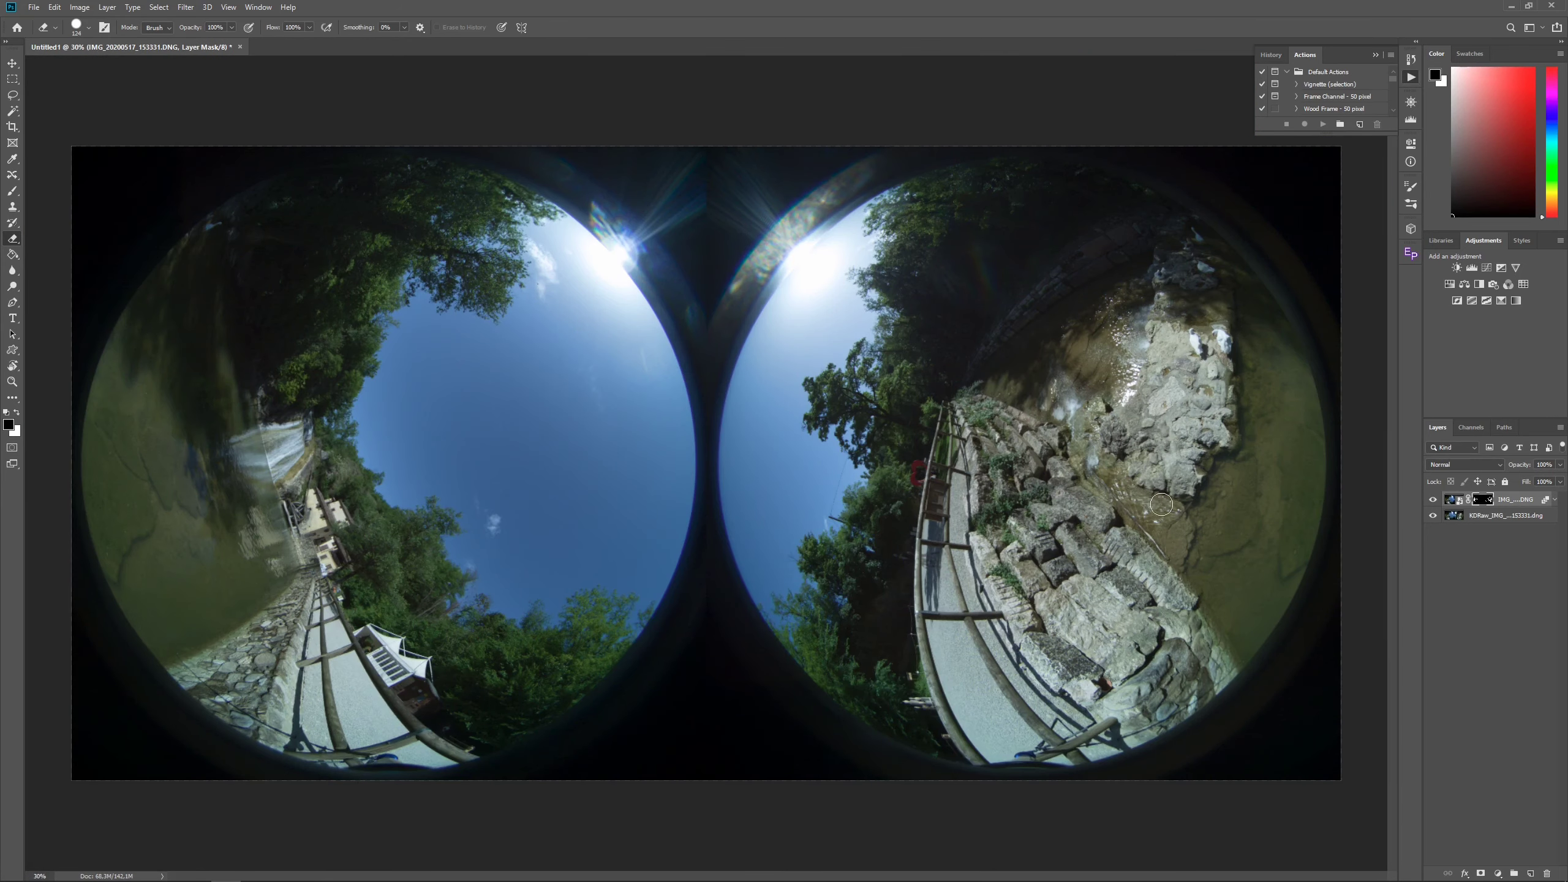
{"action": "scroll", "coordinate": [1161, 505], "scroll_direction": "down", "scroll_amount": 1}
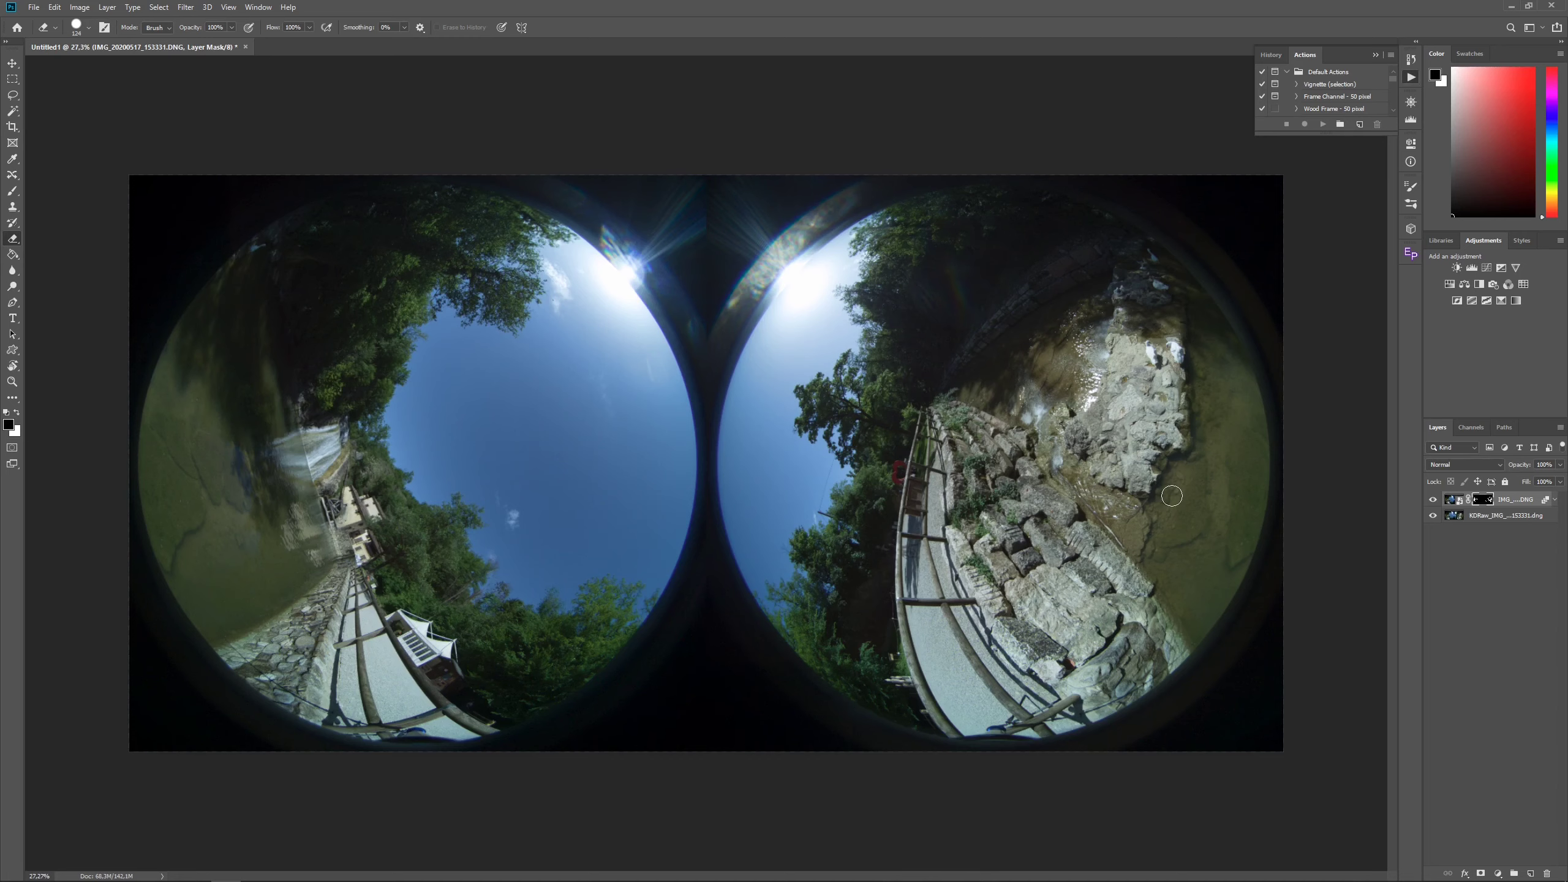
{"action": "left_click", "coordinate": [106, 7]}
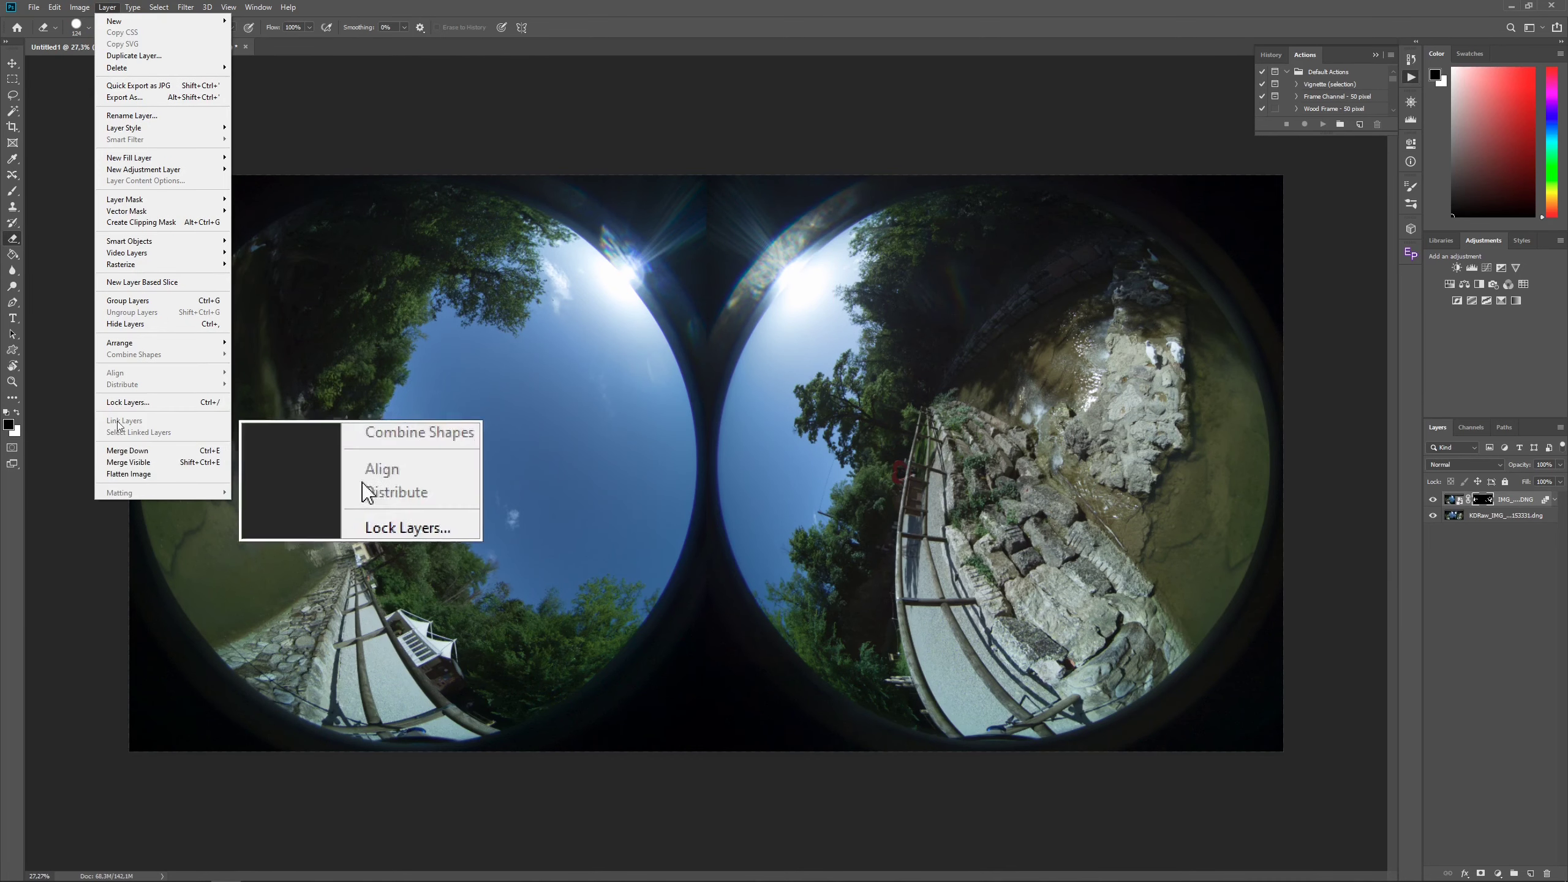
{"action": "left_click", "coordinate": [128, 474]}
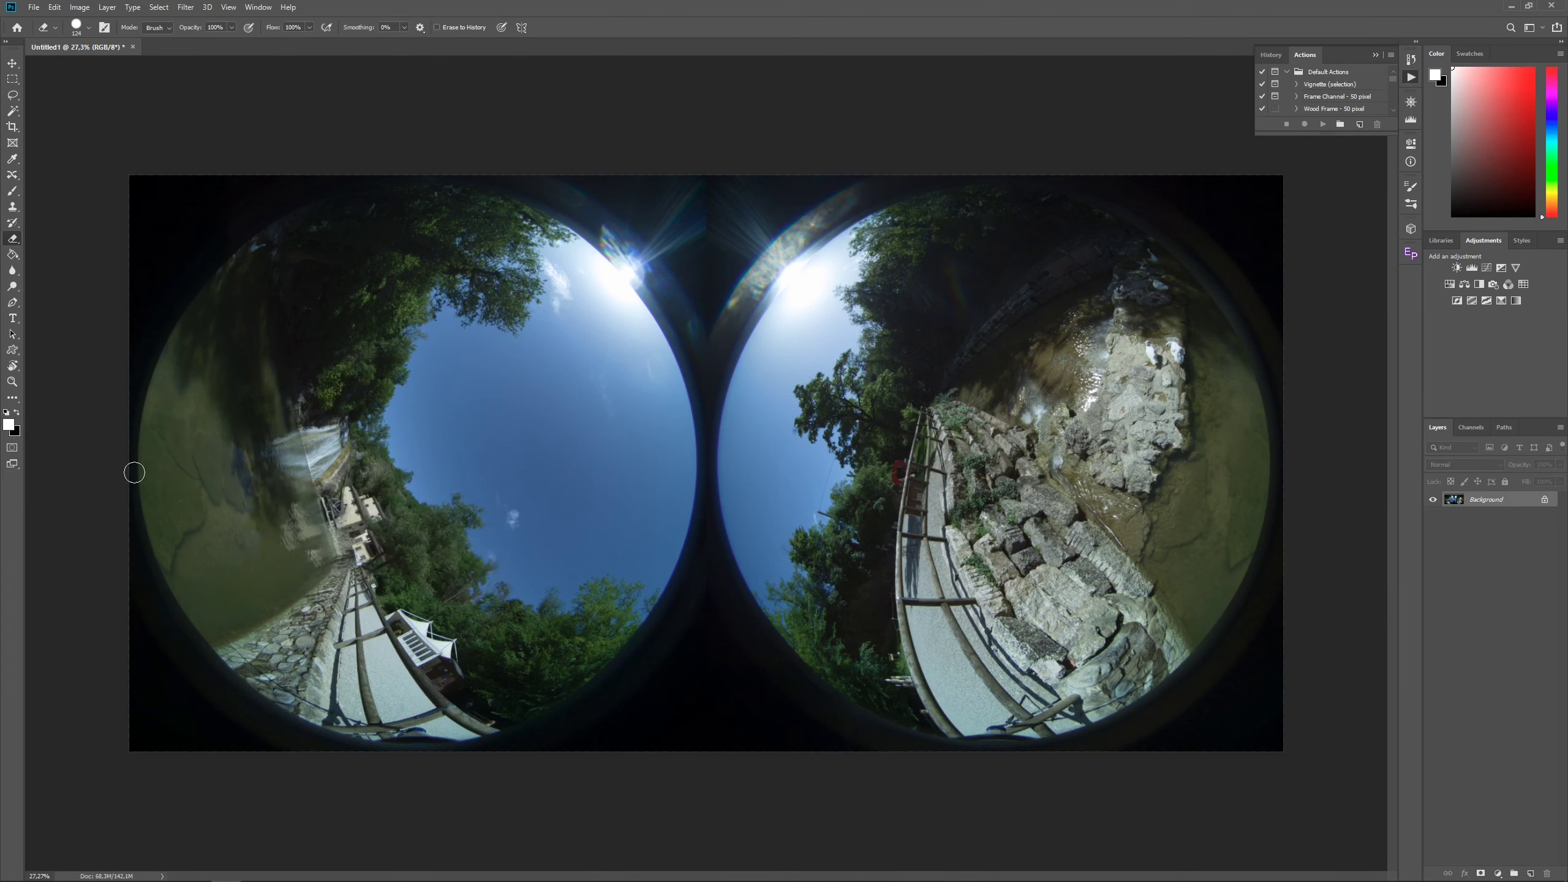